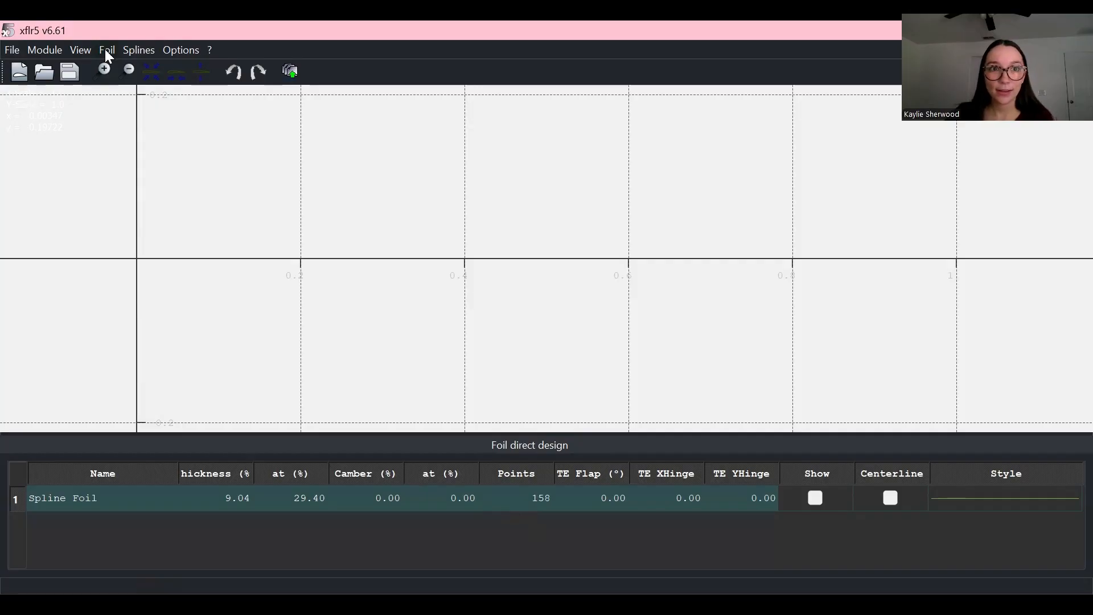
Step: Generate a NACA 2415 foil with 200 panels and add it under the name NACA 2415
{"action": "left_click", "coordinate": [107, 51]}
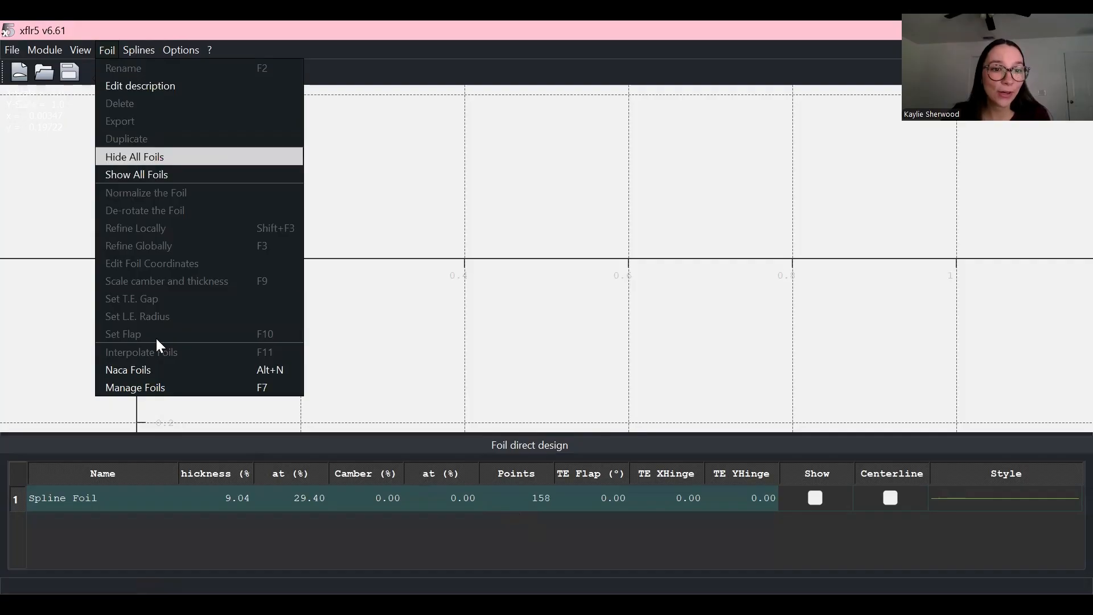
{"action": "left_click", "coordinate": [195, 368]}
{"action": "left_click_drag", "start_coordinate": [622, 281], "coordinate": [596, 282]}
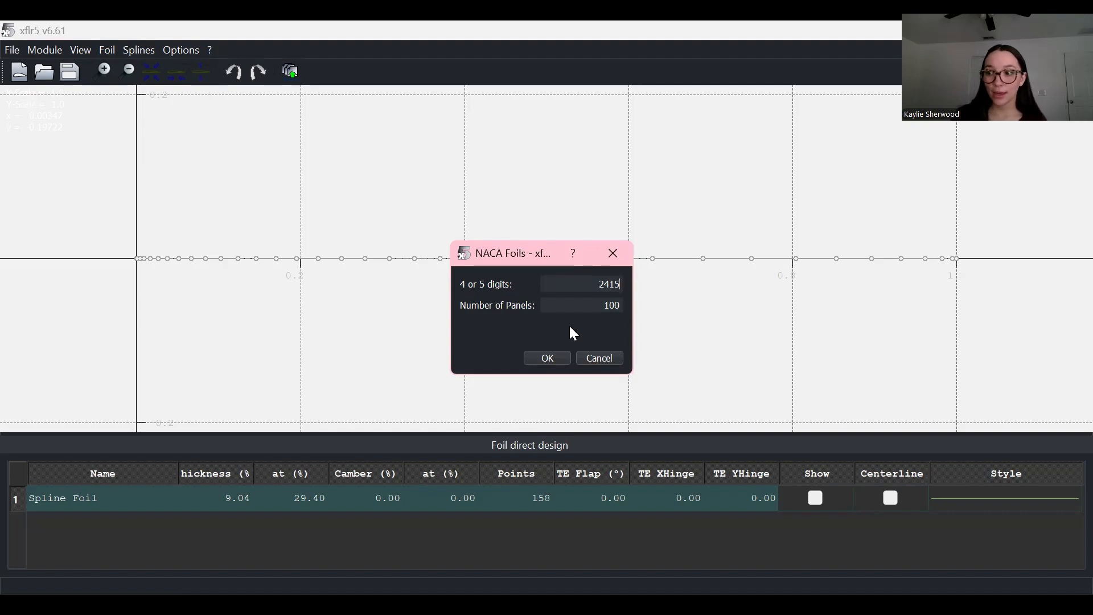
{"action": "key", "text": "Return"}
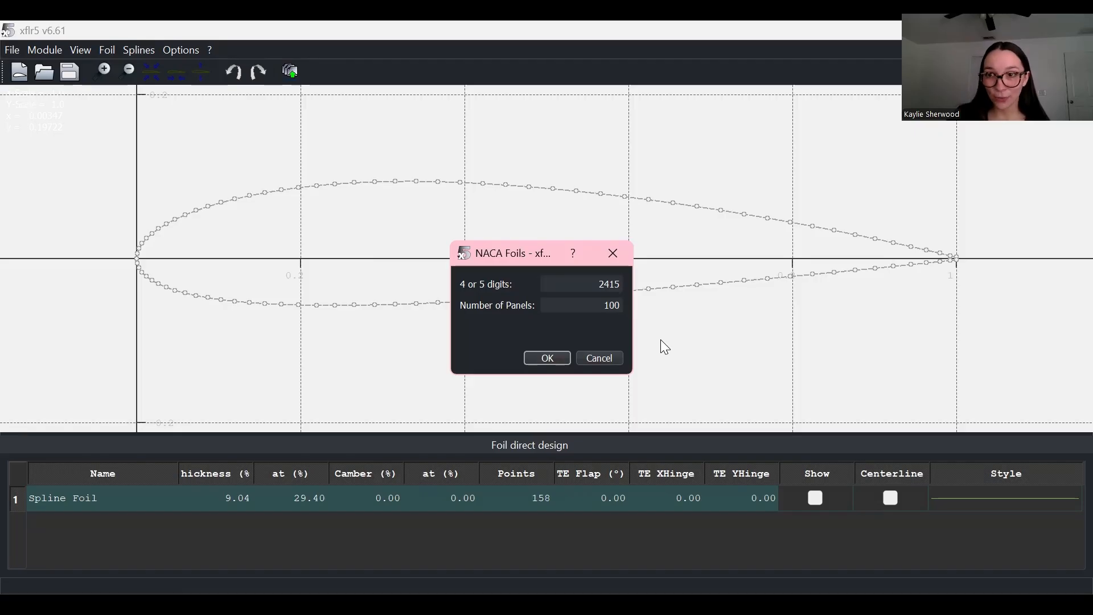
{"action": "left_click", "coordinate": [620, 304]}
{"action": "key", "text": "BackSpace"}
{"action": "key", "text": "BackSpace"}
{"action": "key", "text": "BackSpace"}
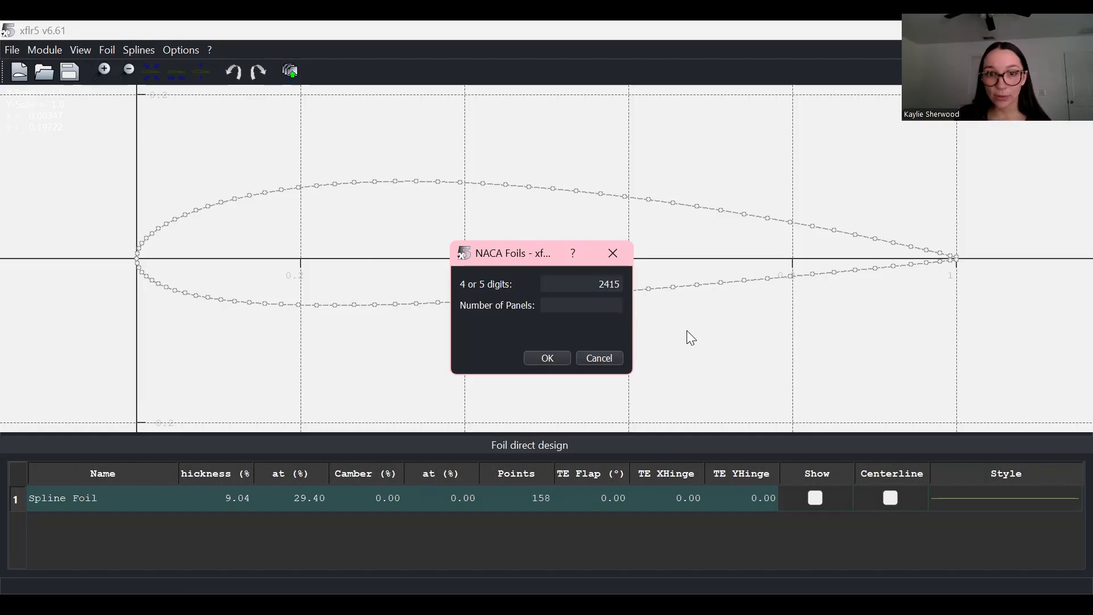
{"action": "type", "text": "200"}
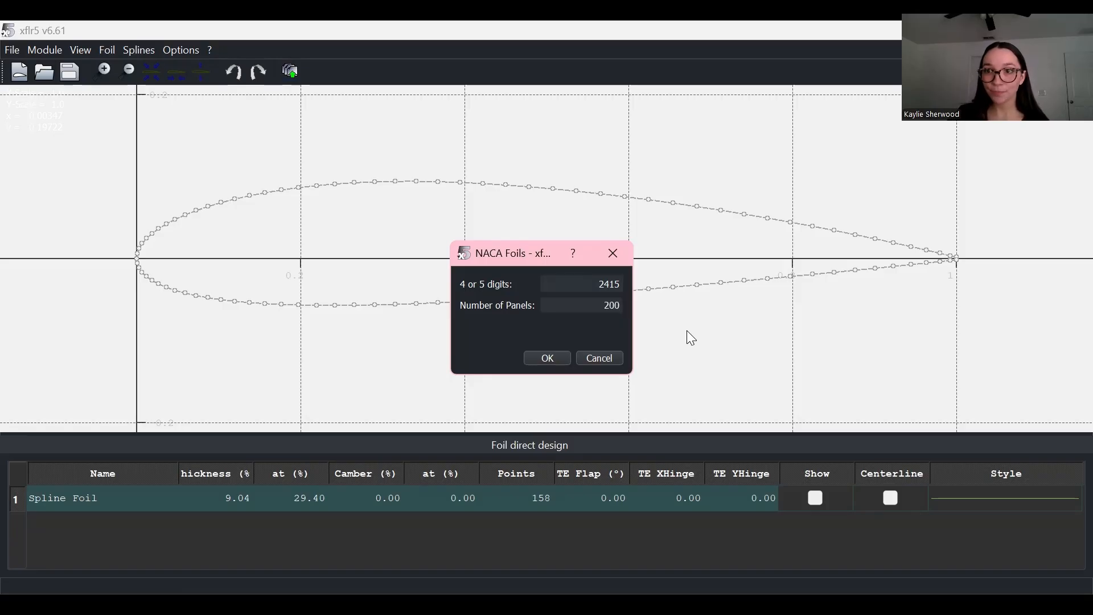
{"action": "left_click", "coordinate": [550, 357]}
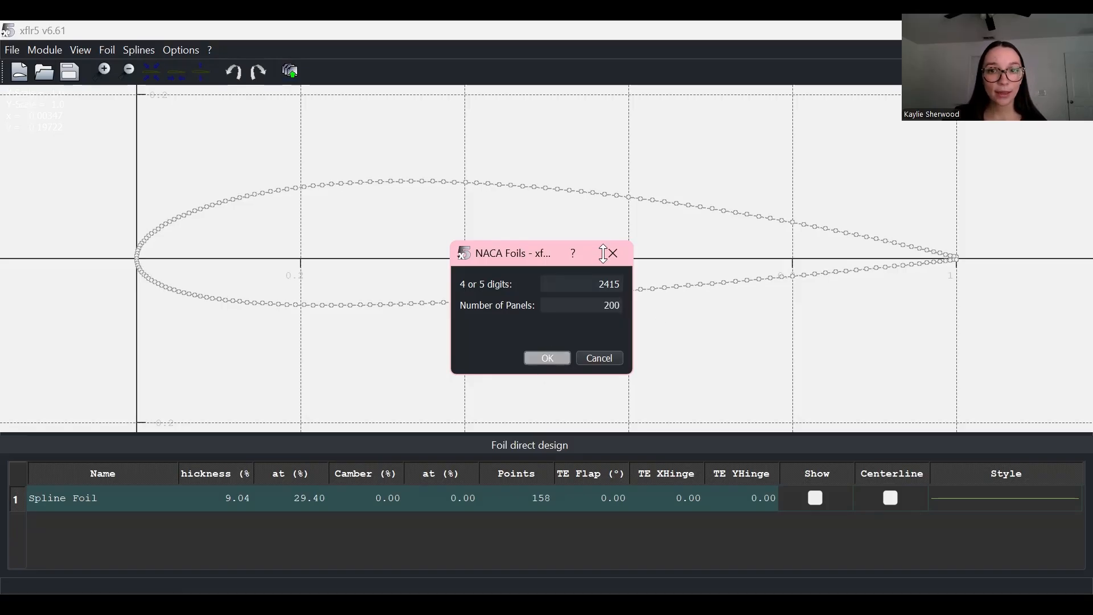
{"action": "key", "text": "Return"}
{"action": "left_click_drag", "start_coordinate": [646, 294], "coordinate": [571, 104]}
{"action": "left_click", "coordinate": [605, 514]}
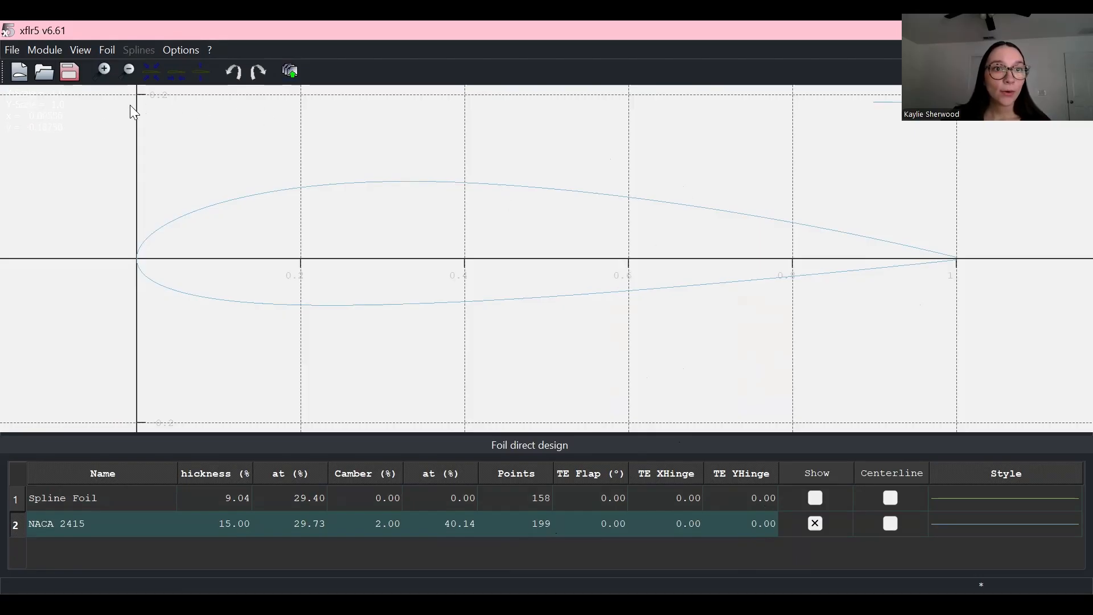
Step: Switch to the XFoil Direct Analysis module for the NACA 2415 foil
{"action": "left_click", "coordinate": [51, 48]}
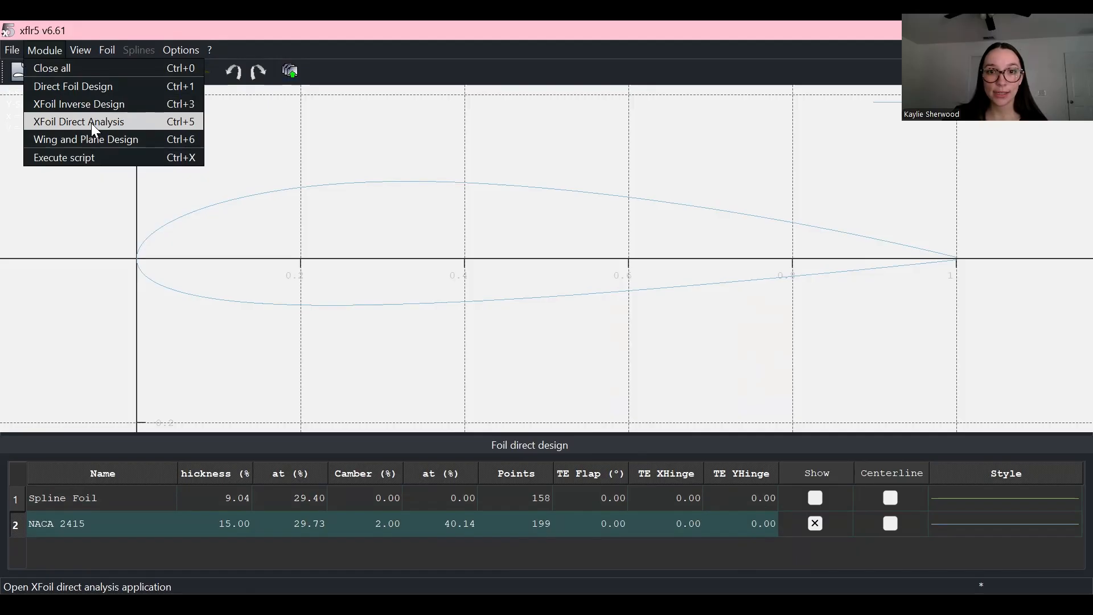
{"action": "left_click", "coordinate": [91, 123]}
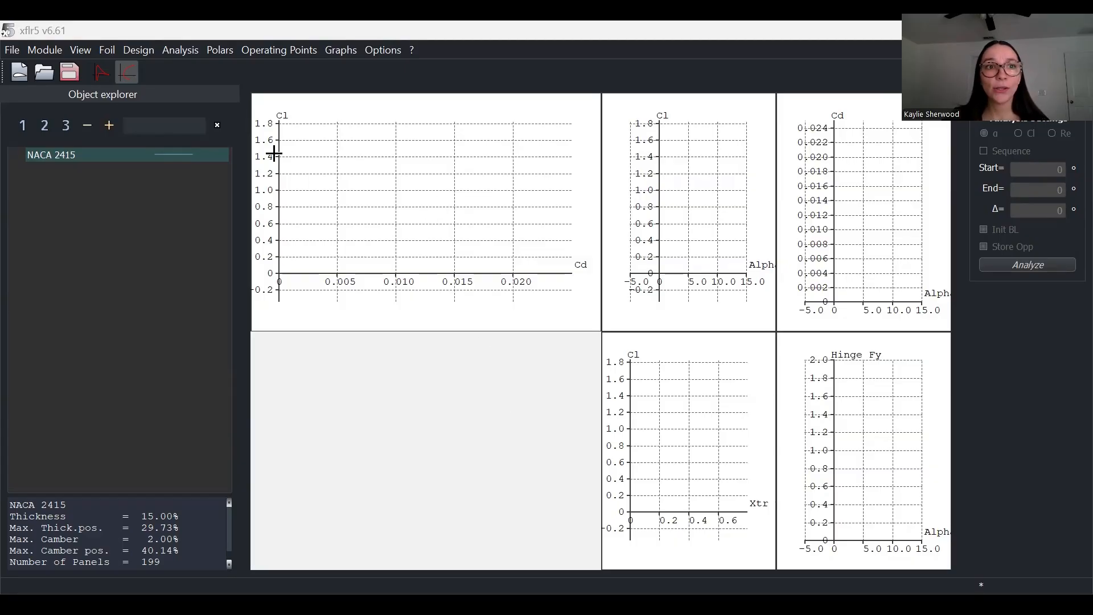
Step: Create a Type 1 analysis for NACA 2415, adding polar T1_Re40.833_M0.00_N9.0 with default parameters
{"action": "left_click", "coordinate": [176, 51]}
{"action": "left_click", "coordinate": [211, 68]}
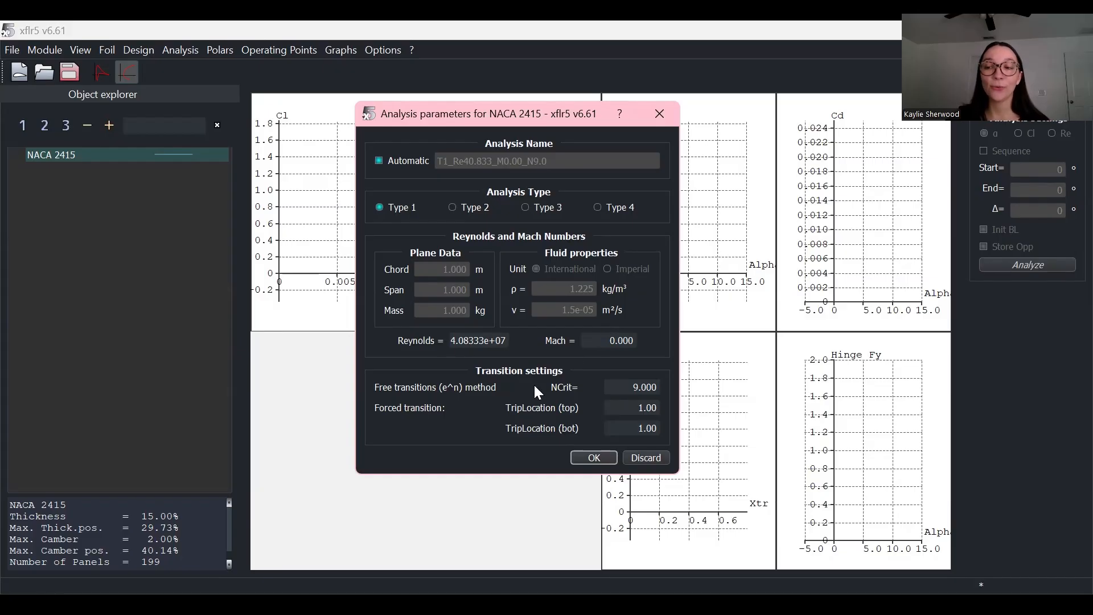
{"action": "left_click", "coordinate": [599, 461]}
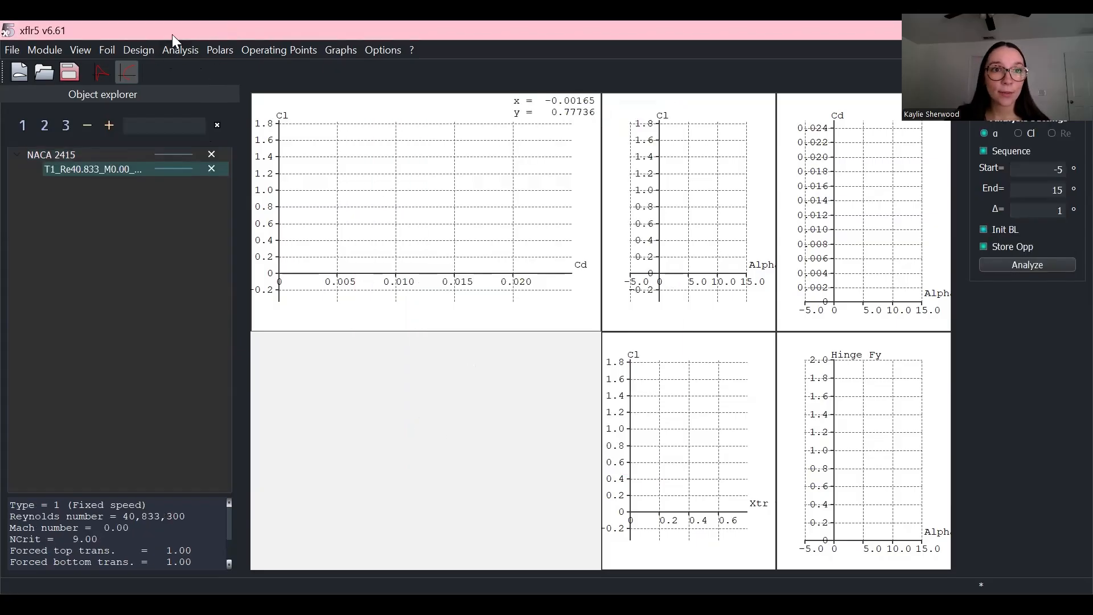
{"action": "left_click", "coordinate": [185, 51]}
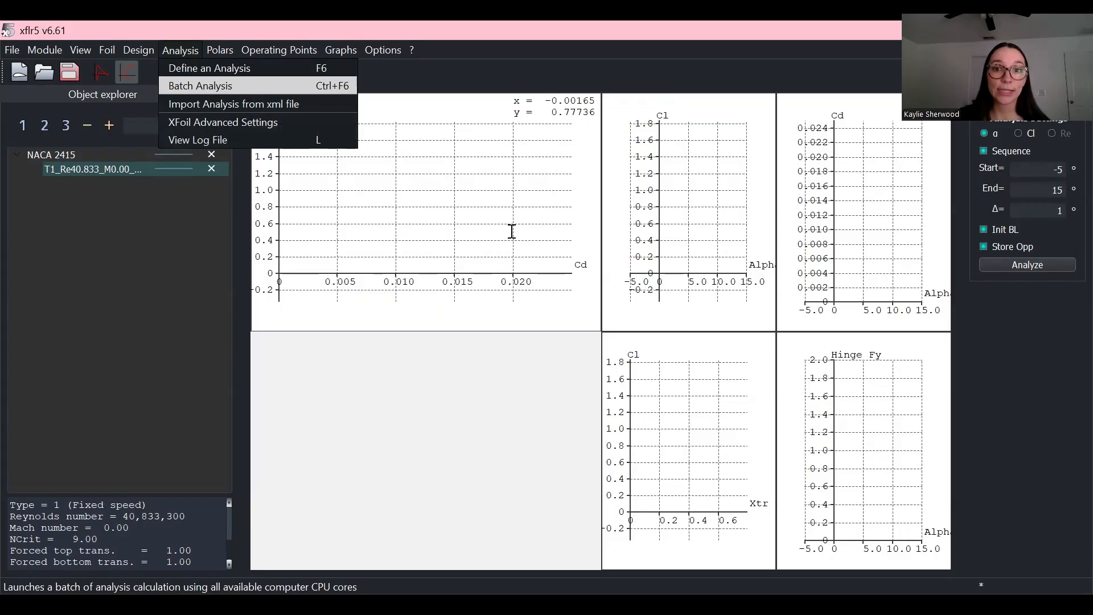
Step: Set up a batch analysis for NACA 2415: 12 Reynolds numbers up to 4e+06, alpha -5 to 15 by 1
{"action": "key", "text": "Return"}
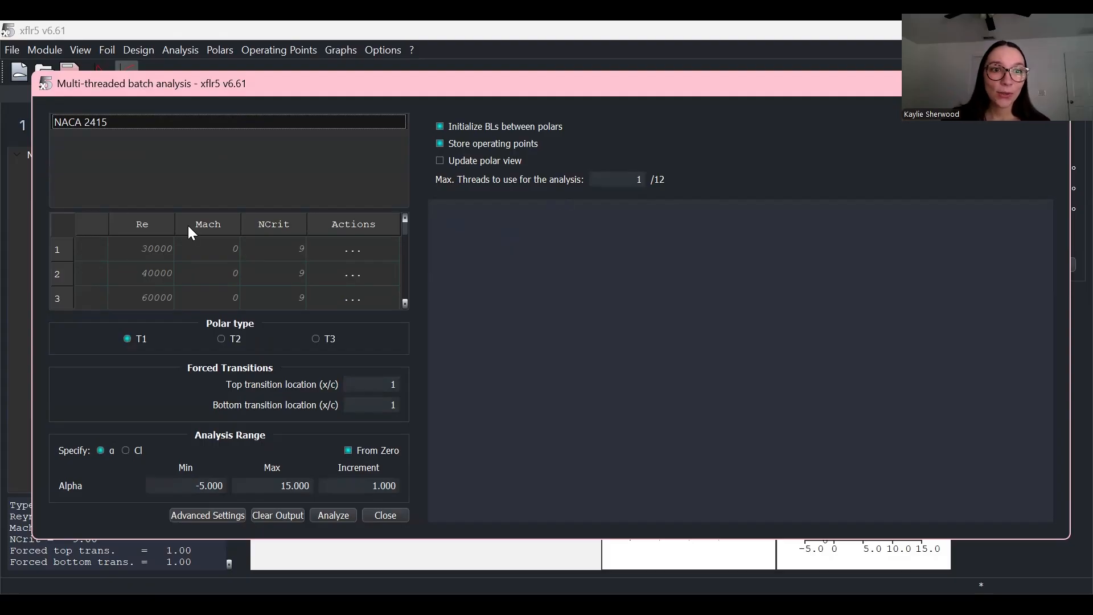
{"action": "left_click", "coordinate": [647, 391]}
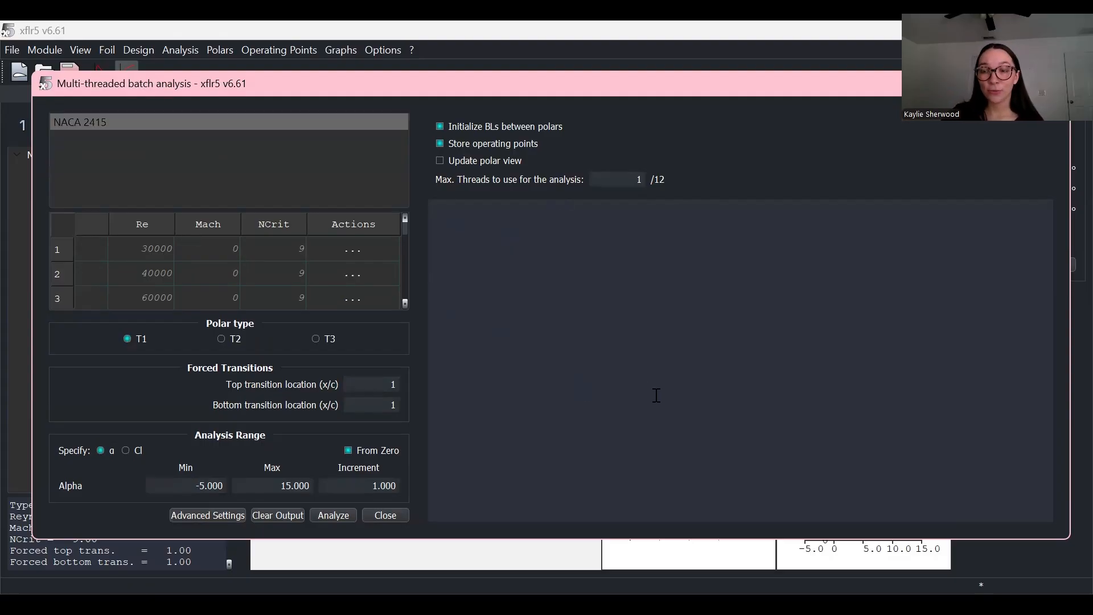
{"action": "left_click", "coordinate": [196, 120]}
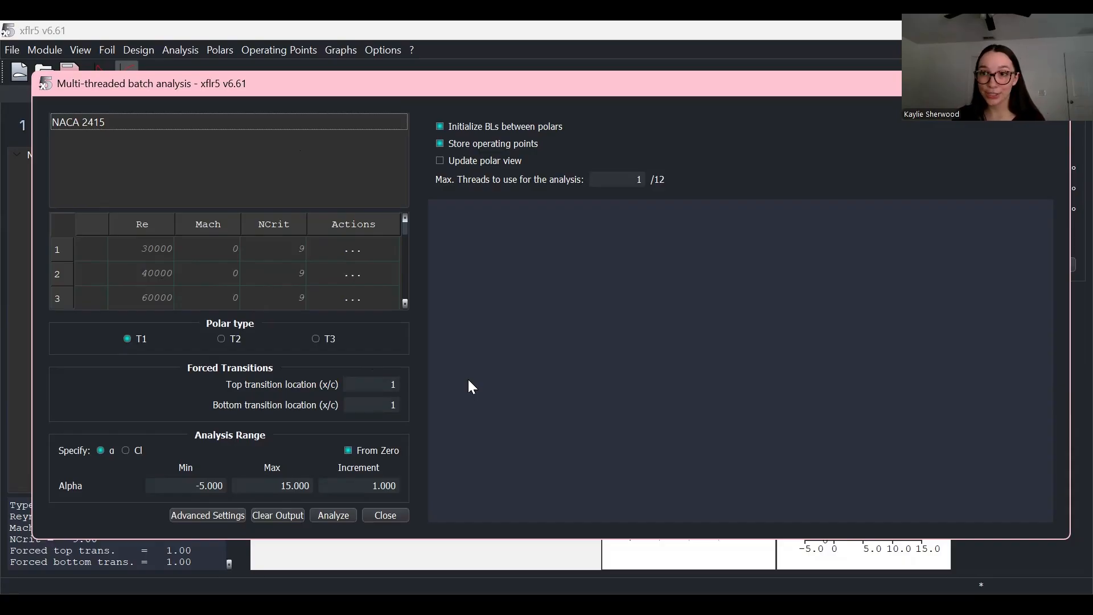
{"action": "scroll", "coordinate": [207, 279], "scroll_direction": "down", "scroll_amount": 2}
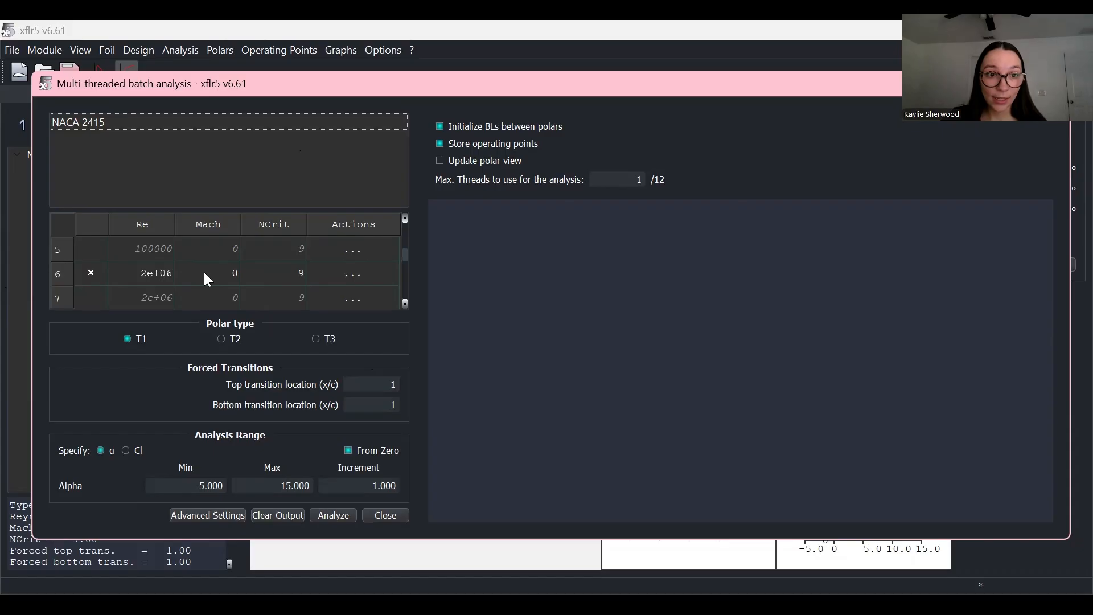
{"action": "double_click", "coordinate": [162, 269]}
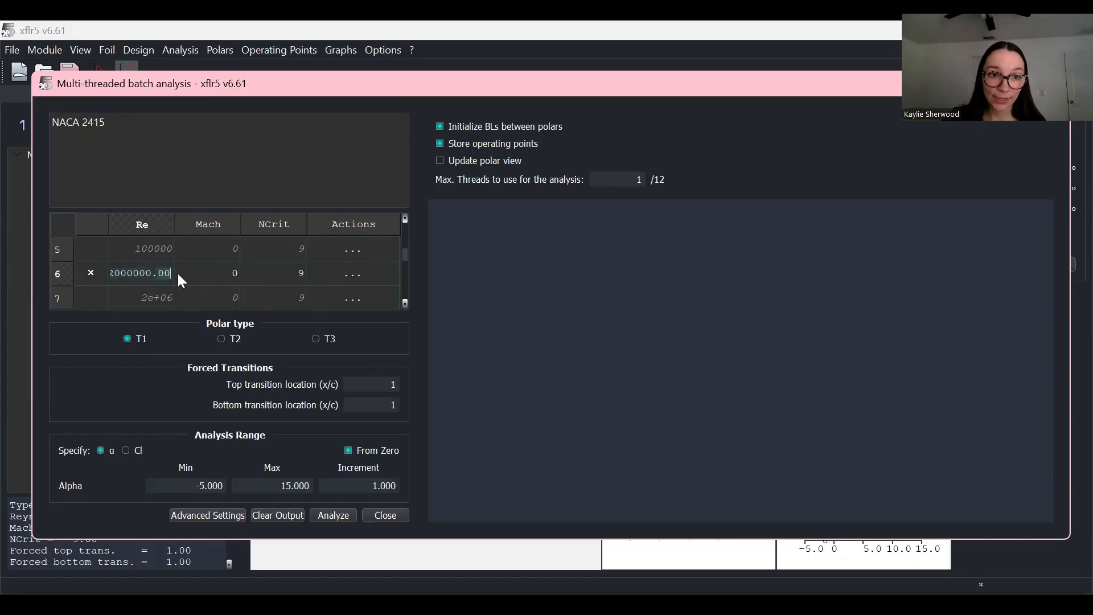
{"action": "left_click", "coordinate": [234, 176]}
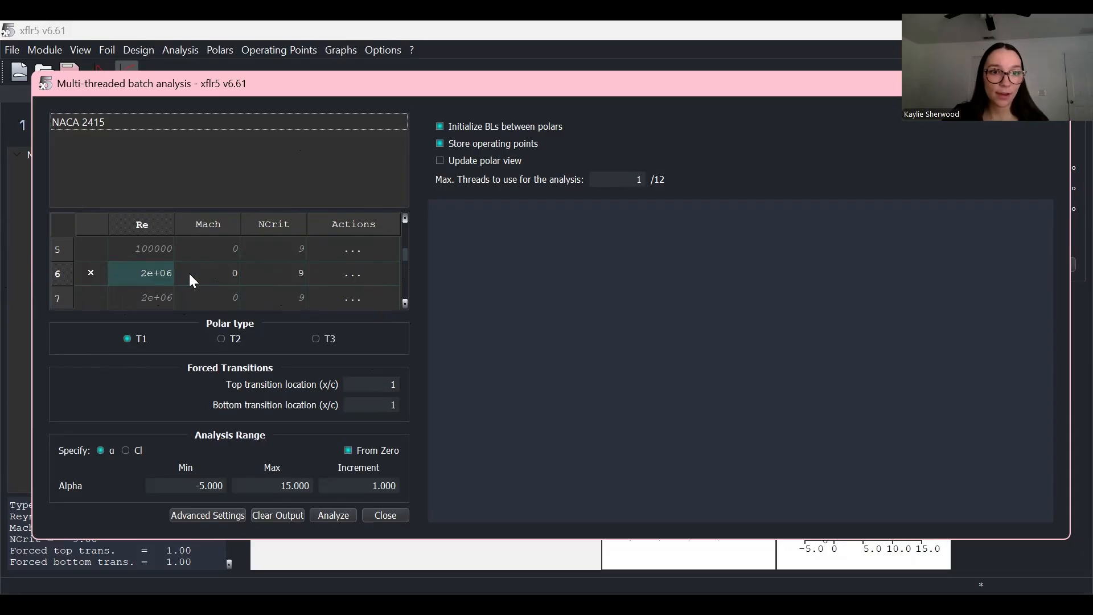
{"action": "scroll", "coordinate": [188, 278], "scroll_direction": "down", "scroll_amount": 2}
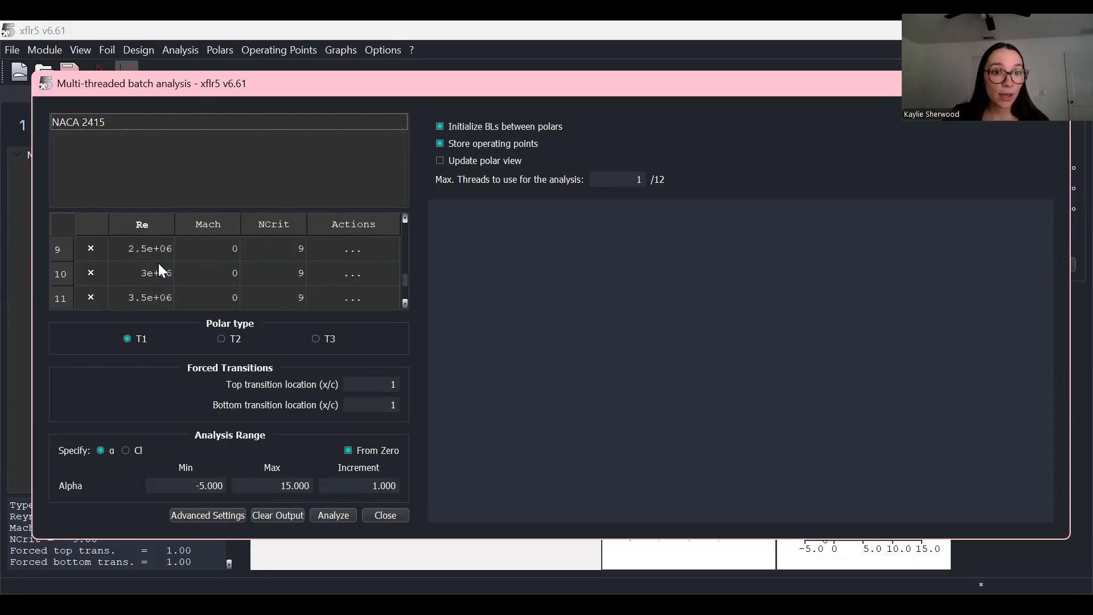
{"action": "scroll", "coordinate": [220, 268], "scroll_direction": "down", "scroll_amount": 1}
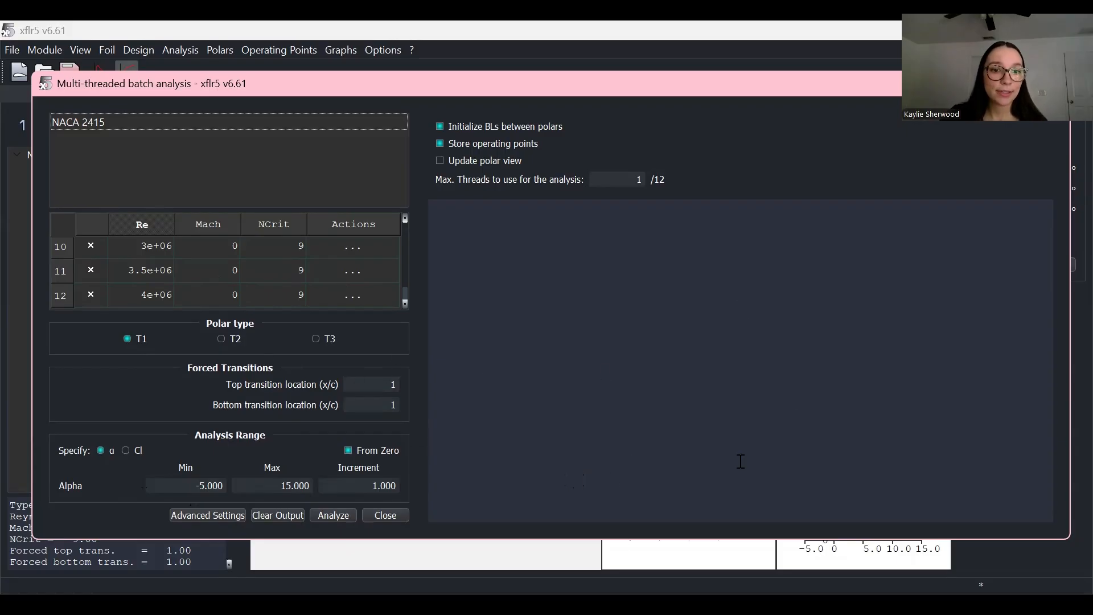
Step: Run the NACA 2415 batch analysis, producing five polars from Re 2e+06 to 4e+06
{"action": "left_click", "coordinate": [342, 519]}
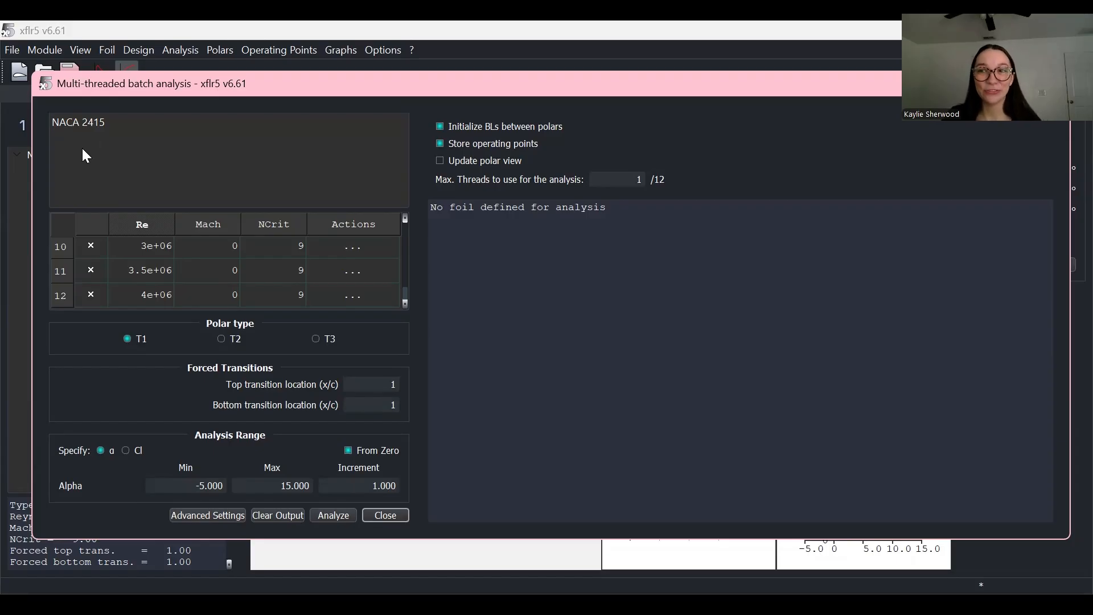
{"action": "left_click", "coordinate": [120, 127]}
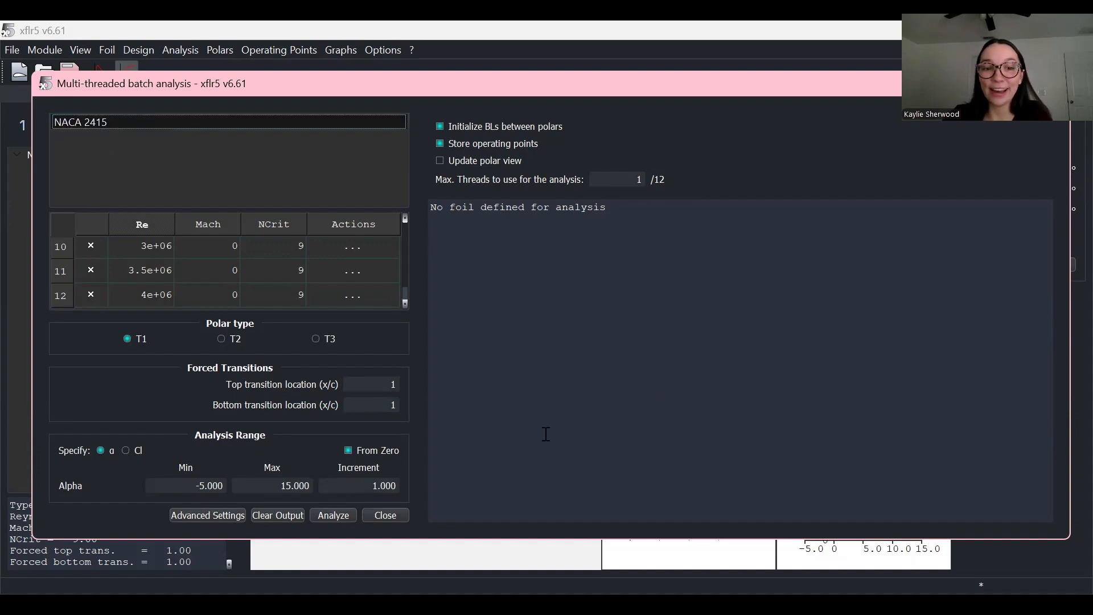
{"action": "left_click", "coordinate": [349, 515]}
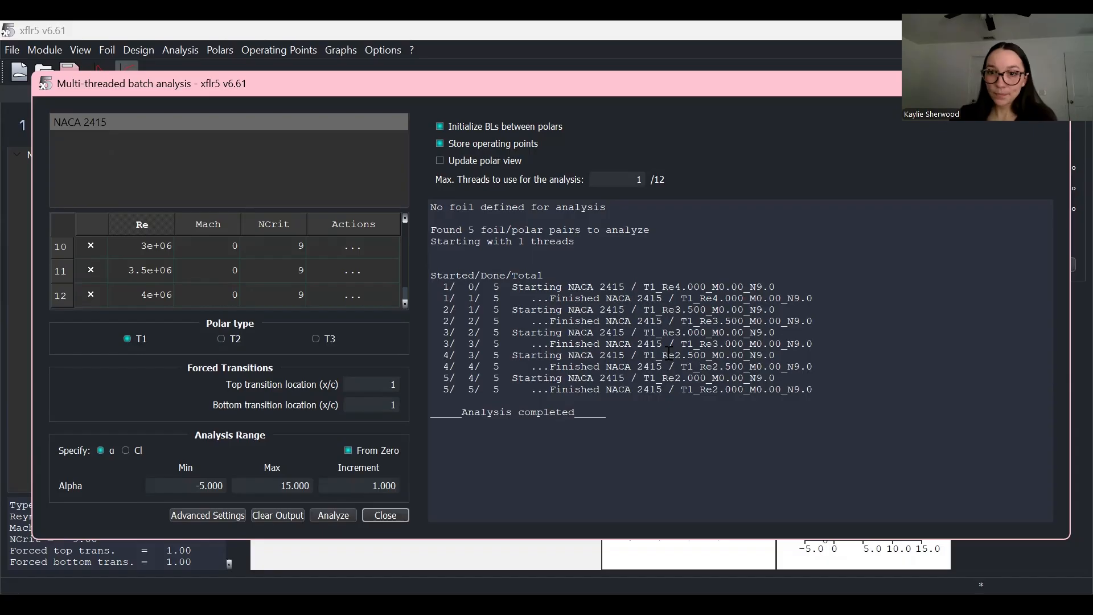
{"action": "left_click", "coordinate": [391, 515]}
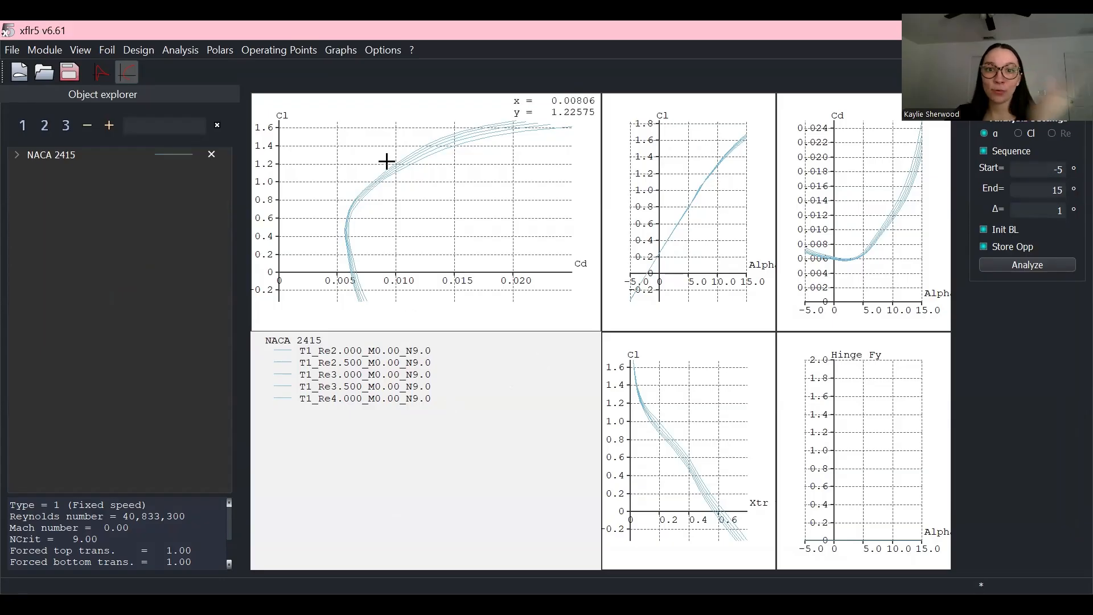
Step: Run the -5 to 15 alpha sequence on the T1_Re40.833_M0.00_N9.0 polar to store its operating points
{"action": "left_click", "coordinate": [1023, 265]}
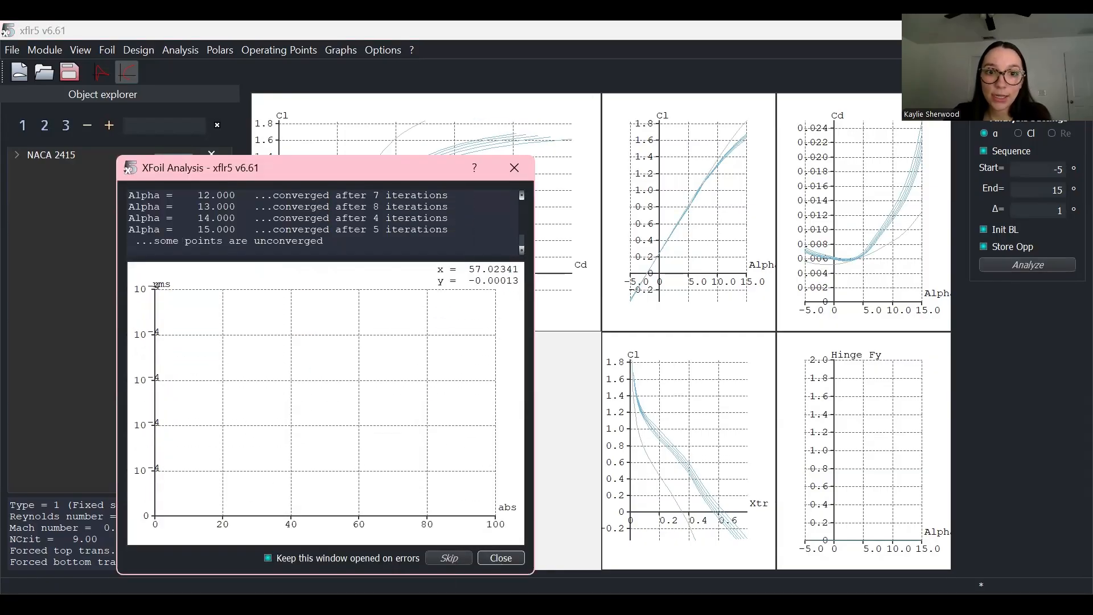
{"action": "key", "text": "Escape"}
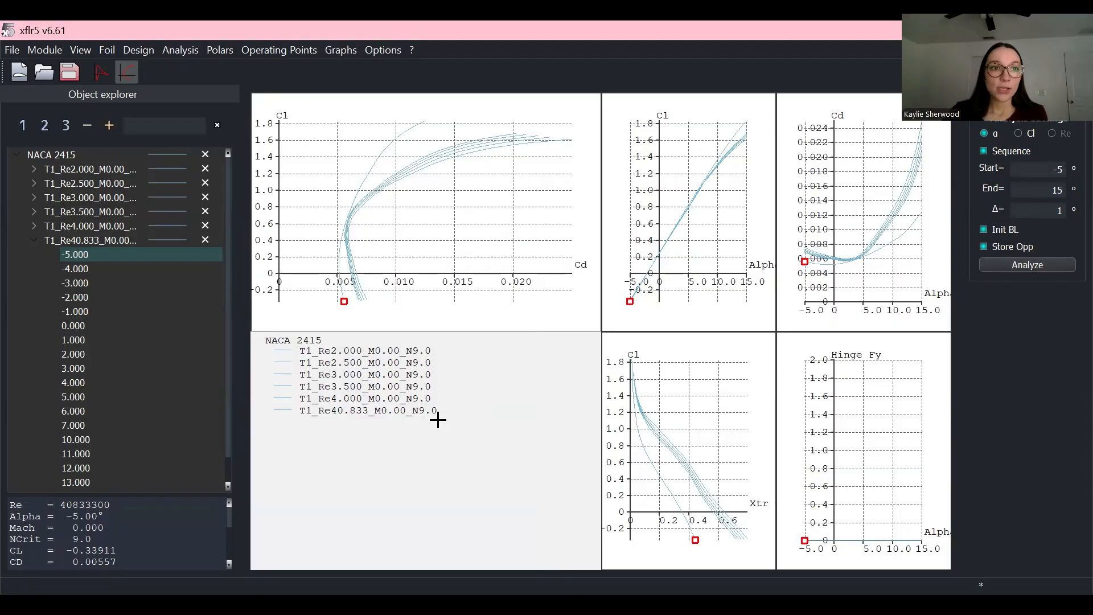
{"action": "left_click", "coordinate": [37, 49]}
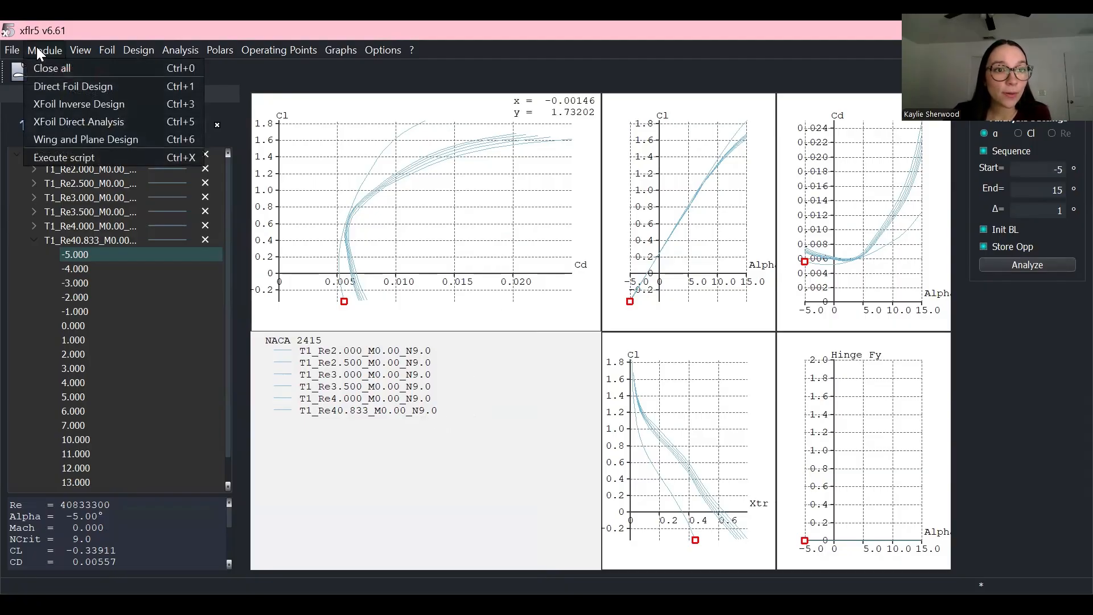
Step: Switch to Wing and Plane Design and define a new default plane
{"action": "left_click", "coordinate": [88, 139]}
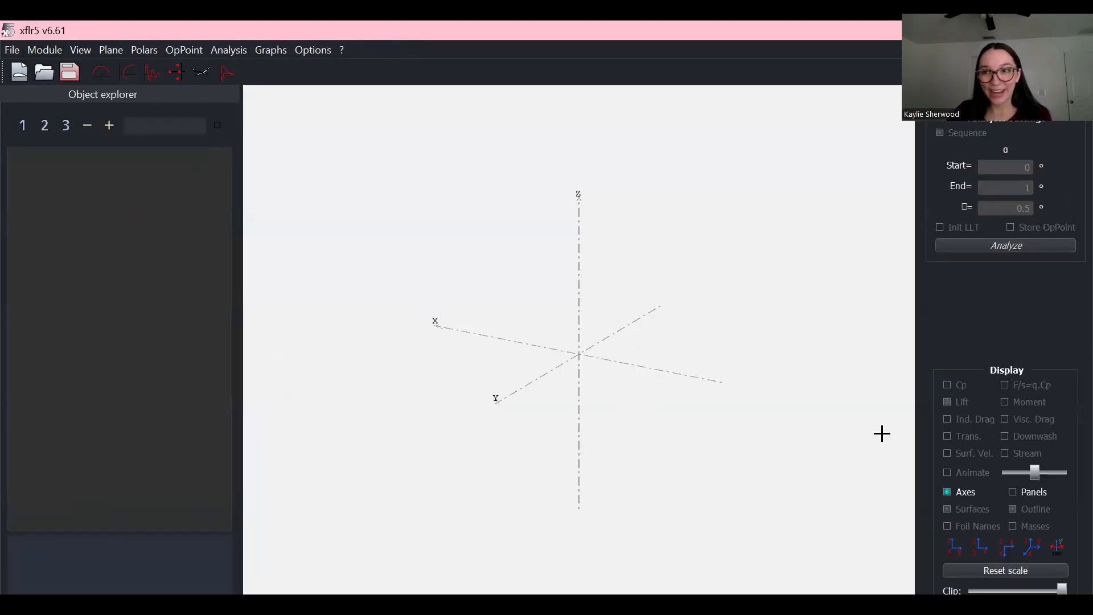
{"action": "left_click", "coordinate": [117, 50]}
{"action": "left_click", "coordinate": [130, 67]}
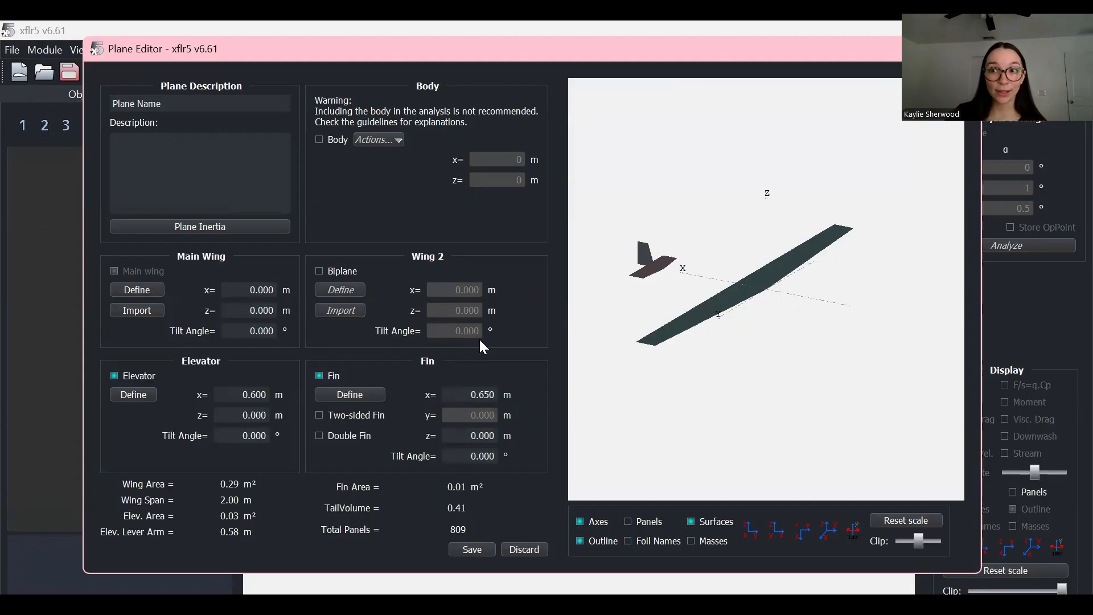
Step: Remove the fin and elevator so the plane is wing-only at 494 panels, then edit the main wing
{"action": "left_click", "coordinate": [334, 376]}
{"action": "left_click", "coordinate": [114, 376]}
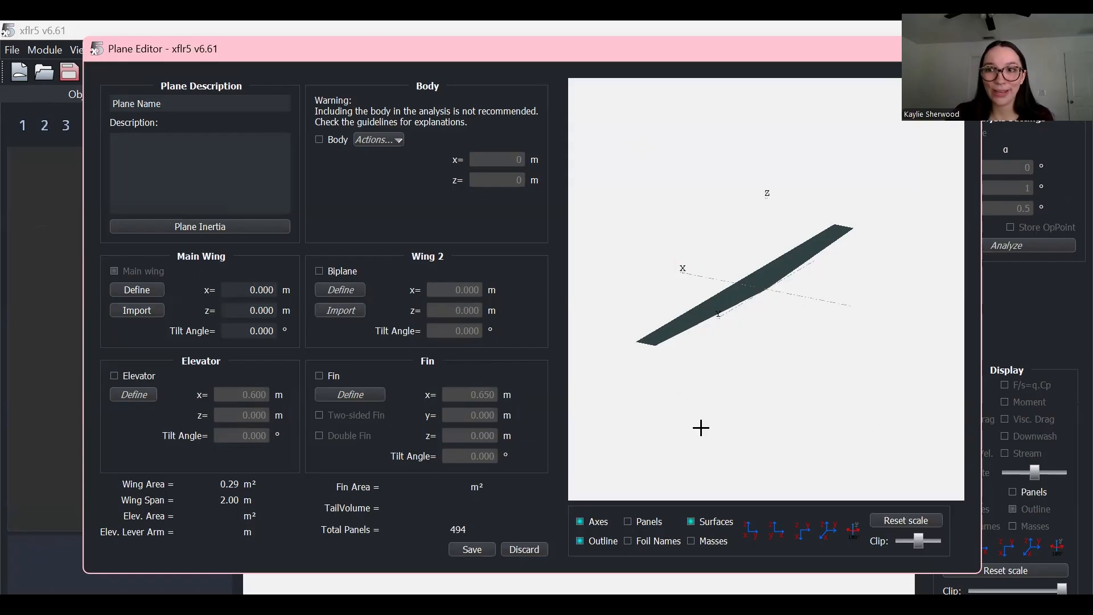
{"action": "left_click", "coordinate": [147, 290]}
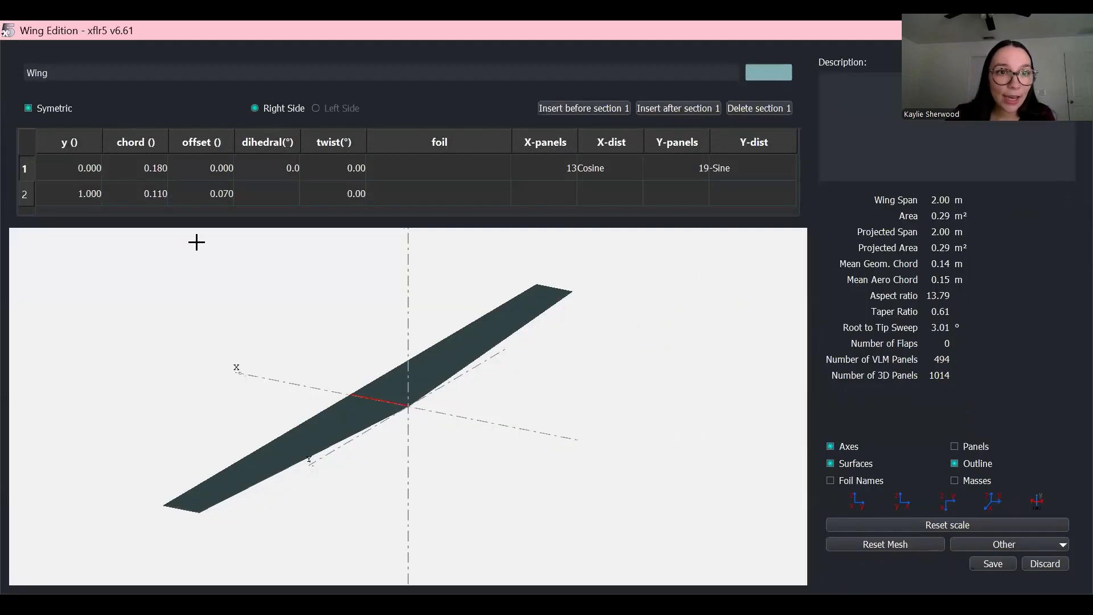
Step: Set both the root and tip chords to 1
{"action": "double_click", "coordinate": [120, 166]}
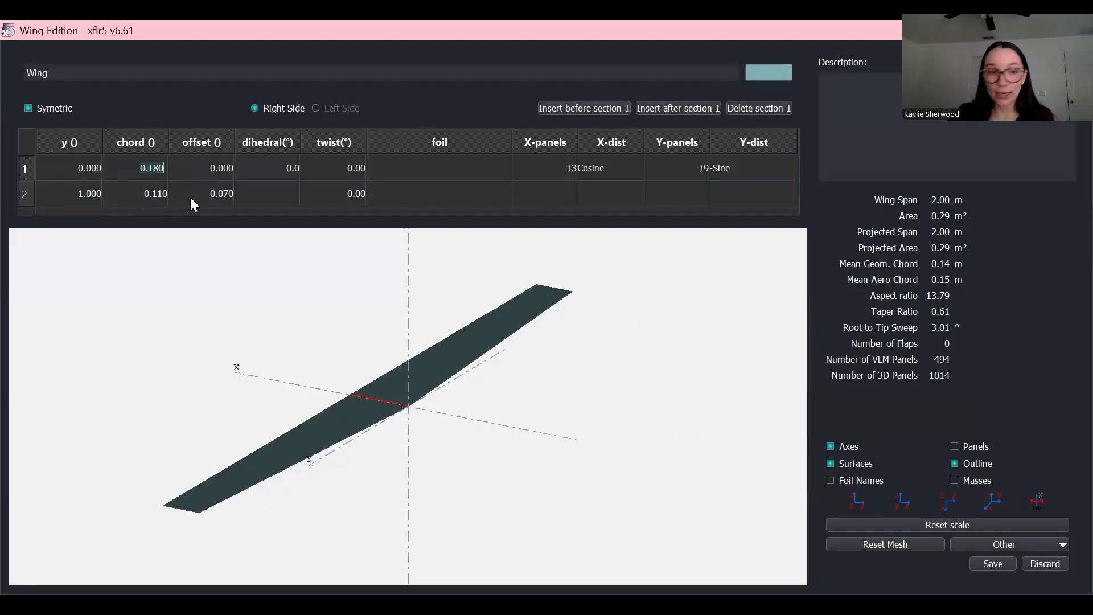
{"action": "type", "text": "1"}
{"action": "left_click", "coordinate": [155, 197]}
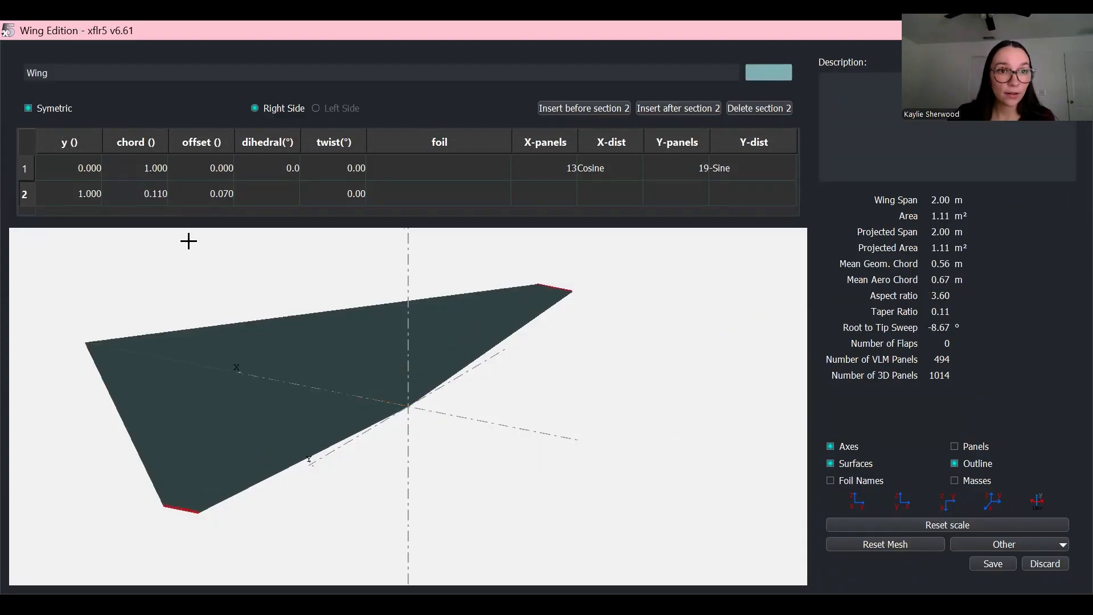
{"action": "double_click", "coordinate": [150, 194]}
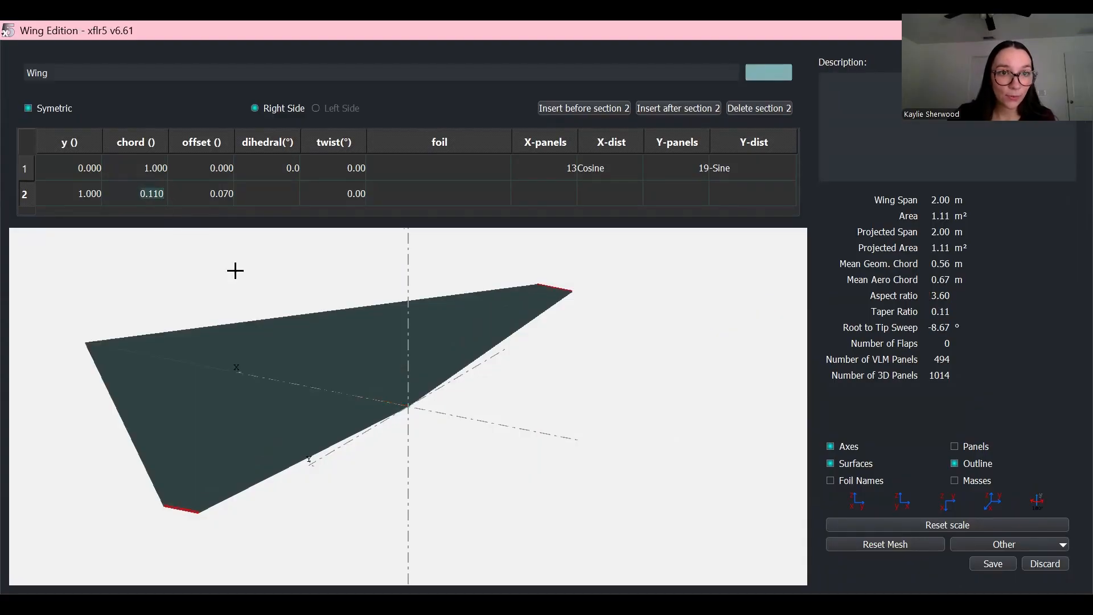
{"action": "type", "text": "1"}
{"action": "key", "text": "Return"}
Step: Set the tip section offset to 0 to remove sweep
{"action": "double_click", "coordinate": [225, 194]}
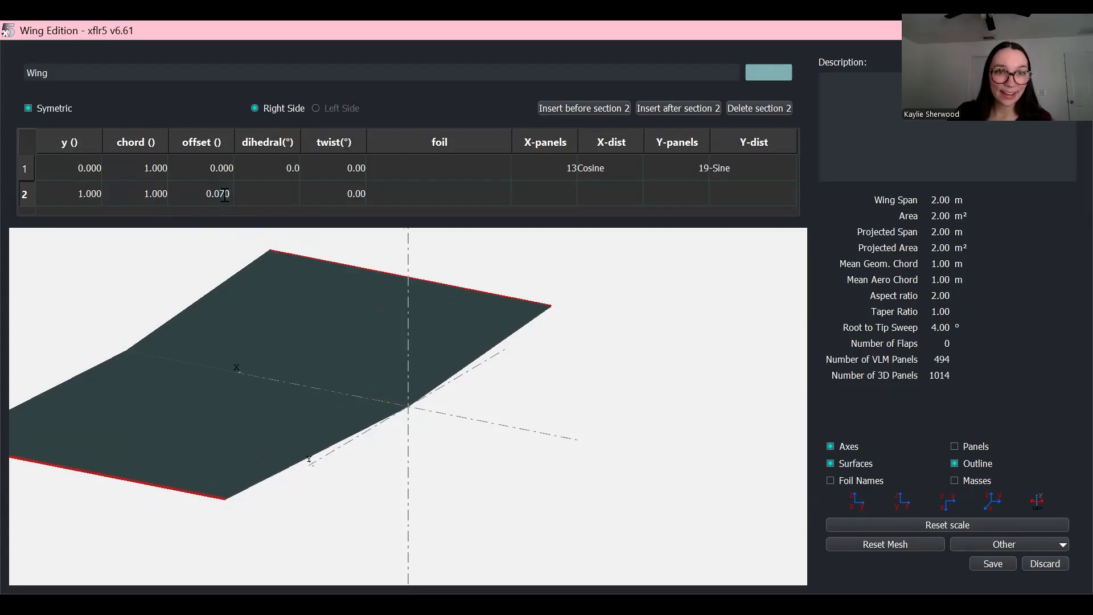
{"action": "type", "text": "0"}
{"action": "key", "text": "Return"}
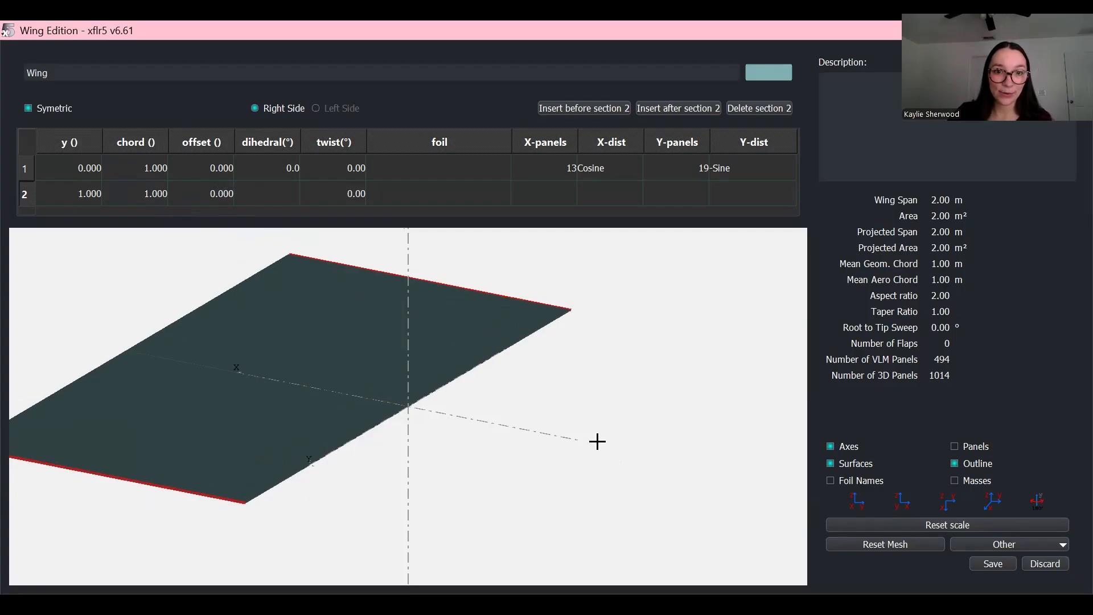
{"action": "scroll", "coordinate": [598, 442], "scroll_direction": "down", "scroll_amount": 5}
{"action": "scroll", "coordinate": [247, 377], "scroll_direction": "up", "scroll_amount": 4}
{"action": "scroll", "coordinate": [465, 420], "scroll_direction": "down", "scroll_amount": 4}
{"action": "scroll", "coordinate": [212, 341], "scroll_direction": "up", "scroll_amount": 2}
{"action": "scroll", "coordinate": [159, 386], "scroll_direction": "down", "scroll_amount": 3}
{"action": "scroll", "coordinate": [180, 376], "scroll_direction": "up", "scroll_amount": 2}
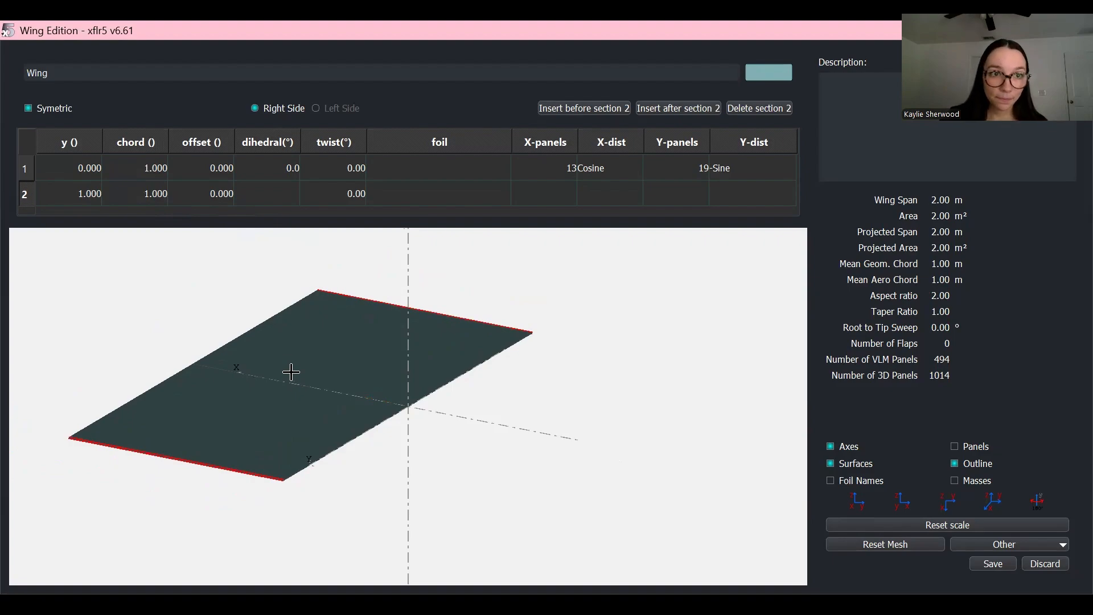
Step: Place the tip section at y = 5 for a 10 m span
{"action": "double_click", "coordinate": [80, 195]}
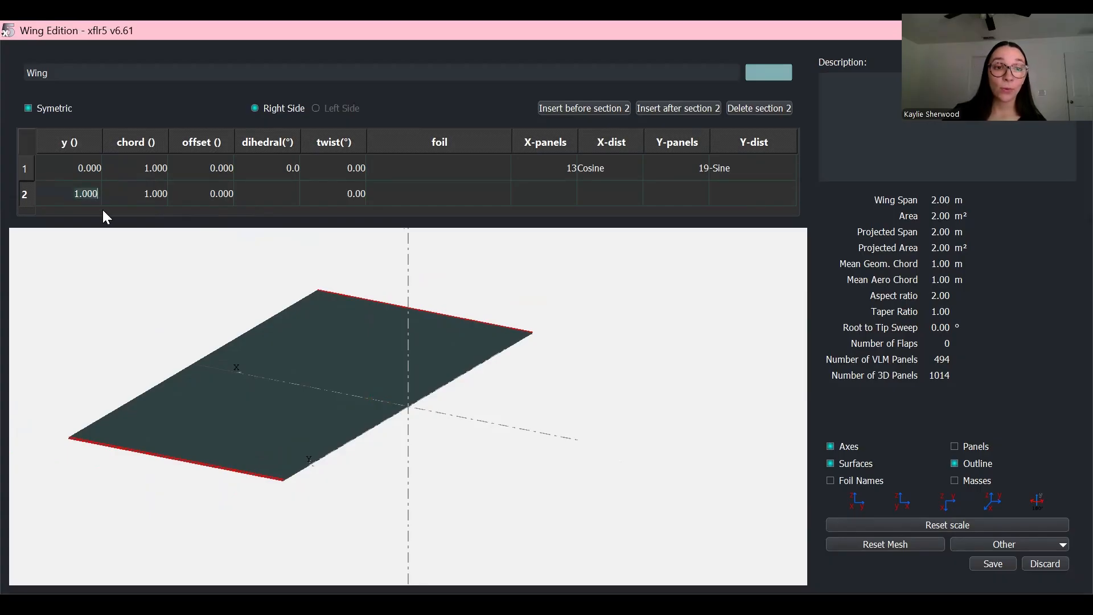
{"action": "type", "text": "5"}
{"action": "key", "text": "Return"}
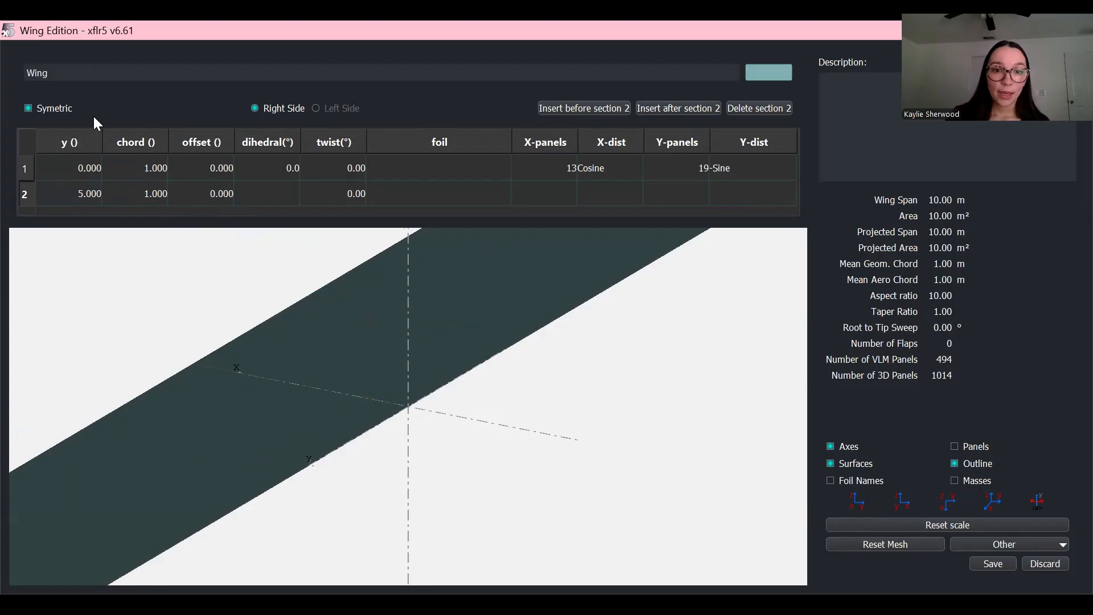
{"action": "scroll", "coordinate": [481, 317], "scroll_direction": "down", "scroll_amount": 6}
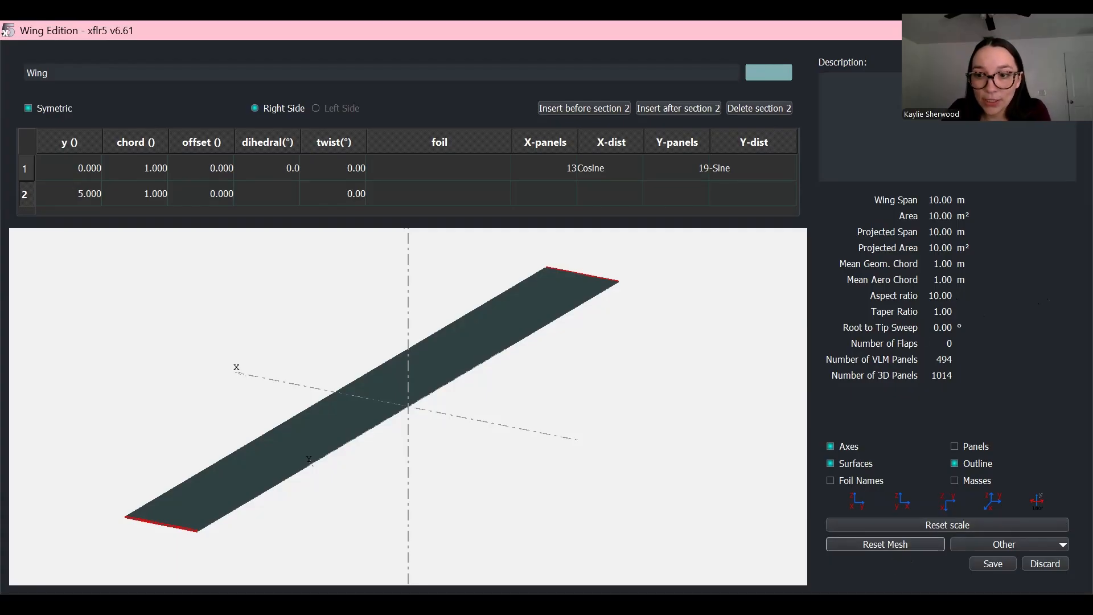
Step: Save the rectangular wing and the plane, then rotate the 3D view around the 10 m wing
{"action": "left_click", "coordinate": [993, 563]}
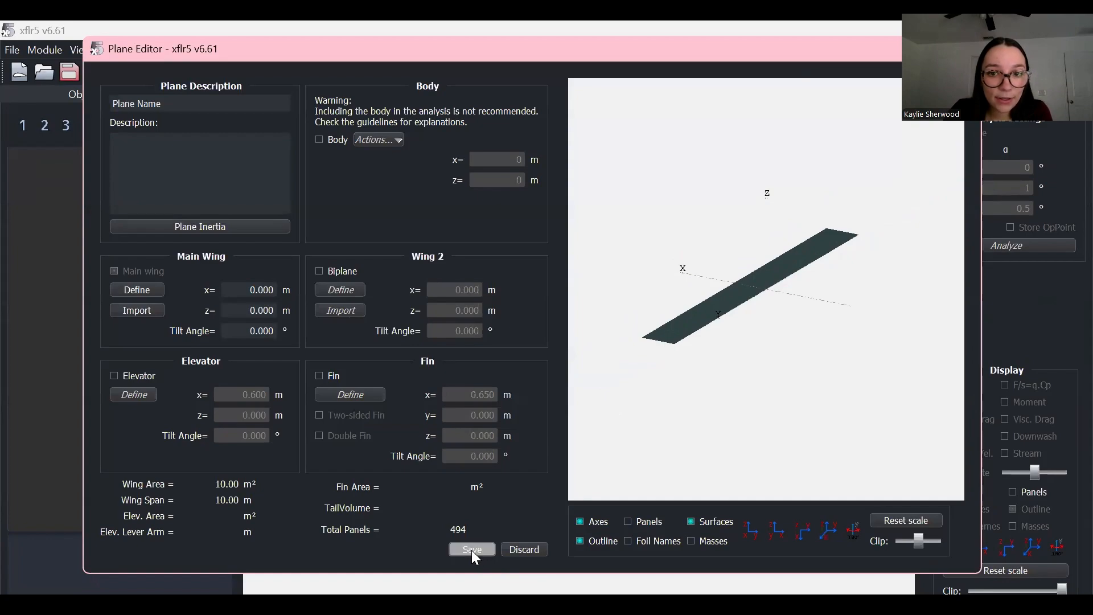
{"action": "key", "text": "Return"}
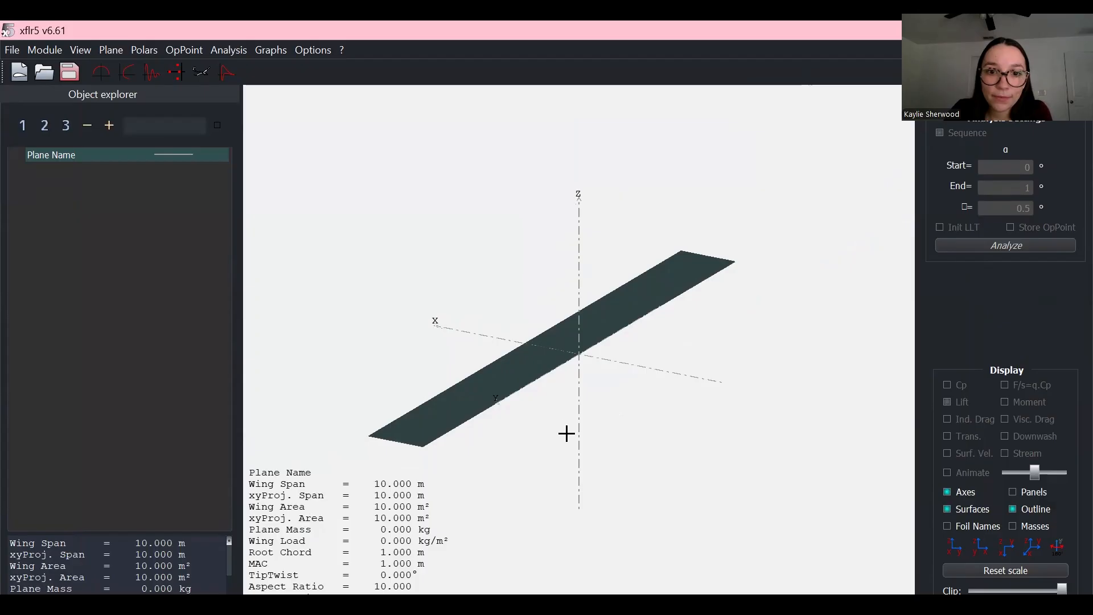
{"action": "left_click_drag", "start_coordinate": [496, 409], "coordinate": [599, 363]}
{"action": "scroll", "coordinate": [533, 383], "scroll_direction": "down", "scroll_amount": 2}
{"action": "scroll", "coordinate": [594, 359], "scroll_direction": "up", "scroll_amount": 1}
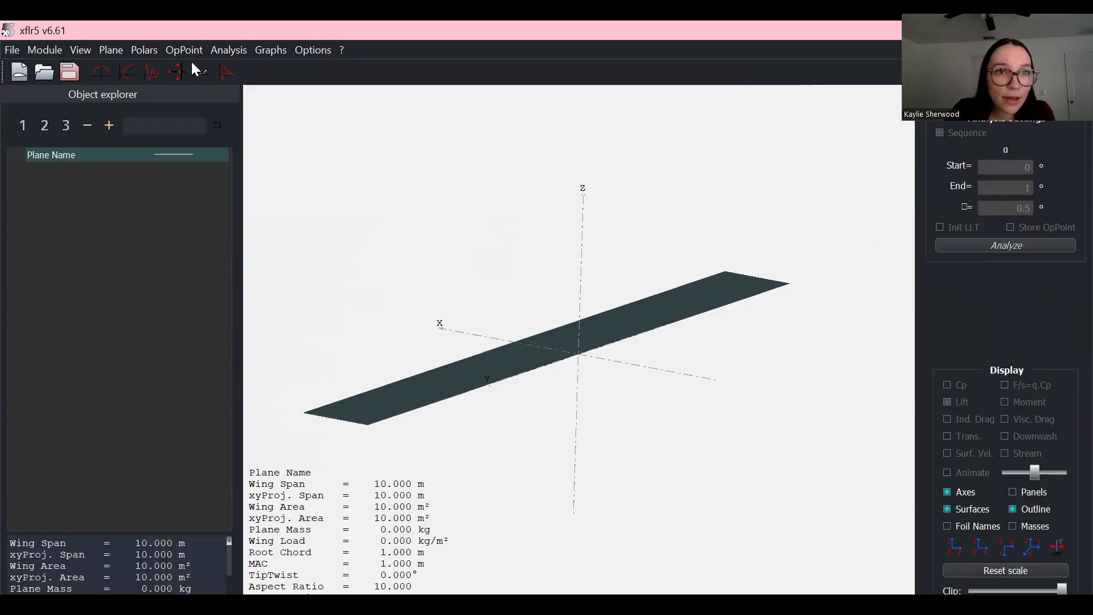
{"action": "left_click", "coordinate": [234, 52]}
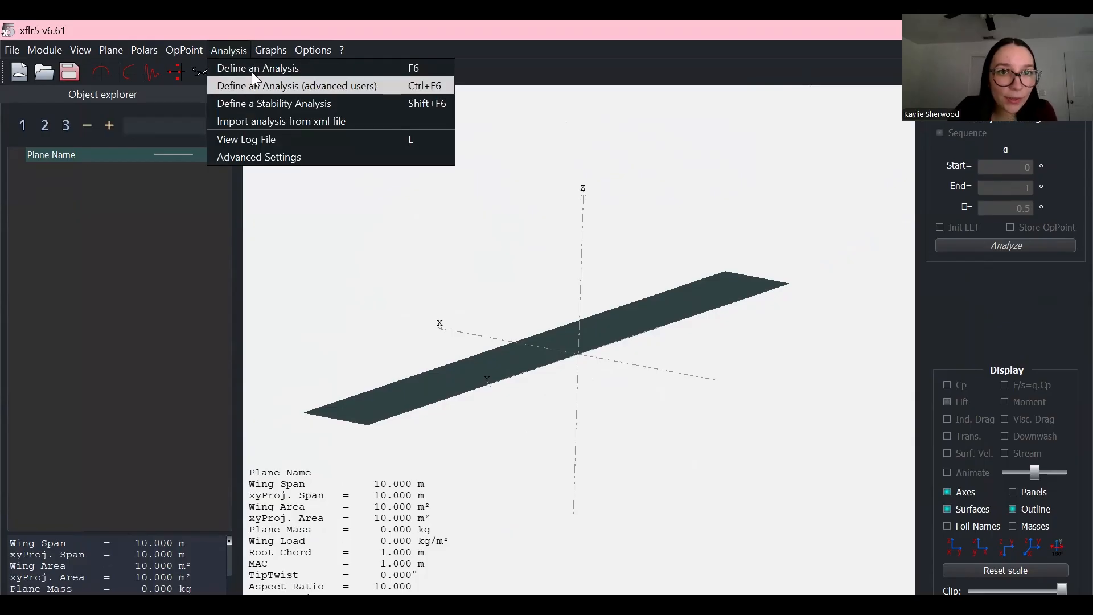
{"action": "left_click", "coordinate": [113, 49]}
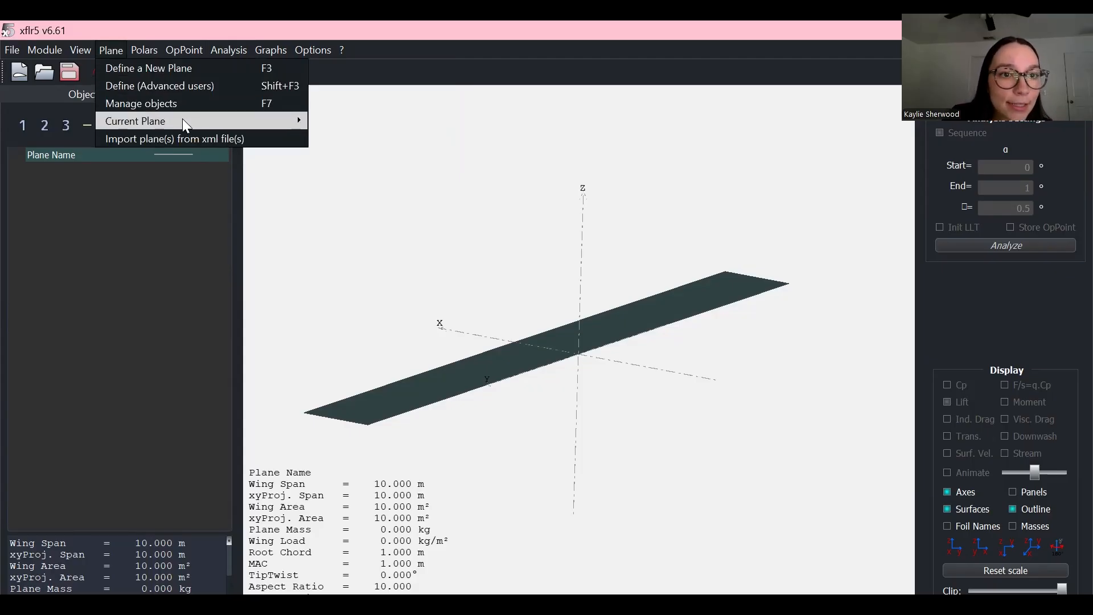
{"action": "mouse_move", "coordinate": [186, 118]}
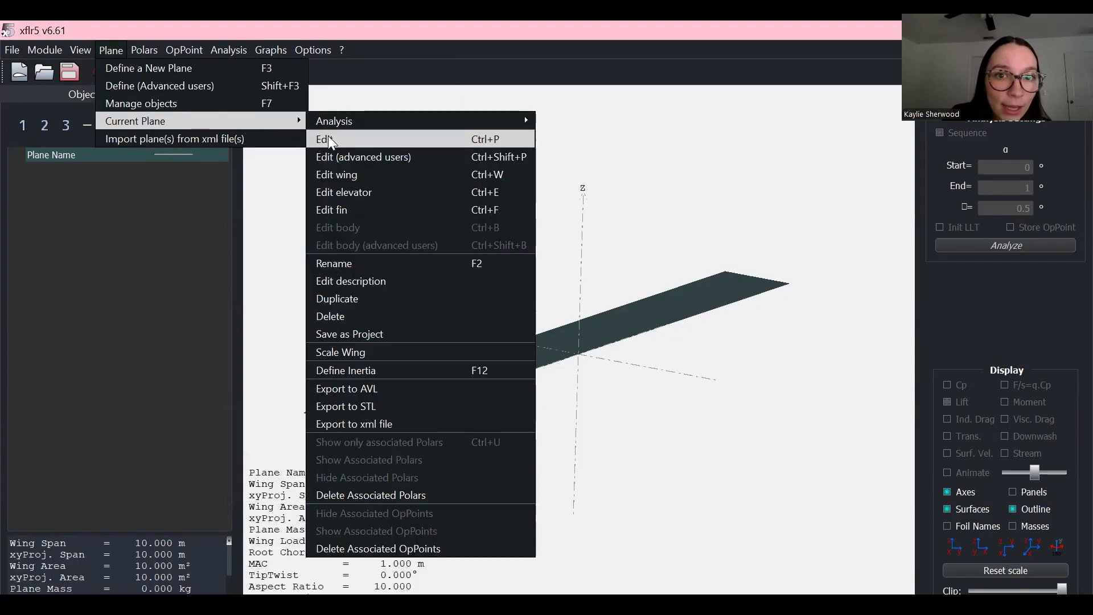
{"action": "left_click", "coordinate": [329, 140]}
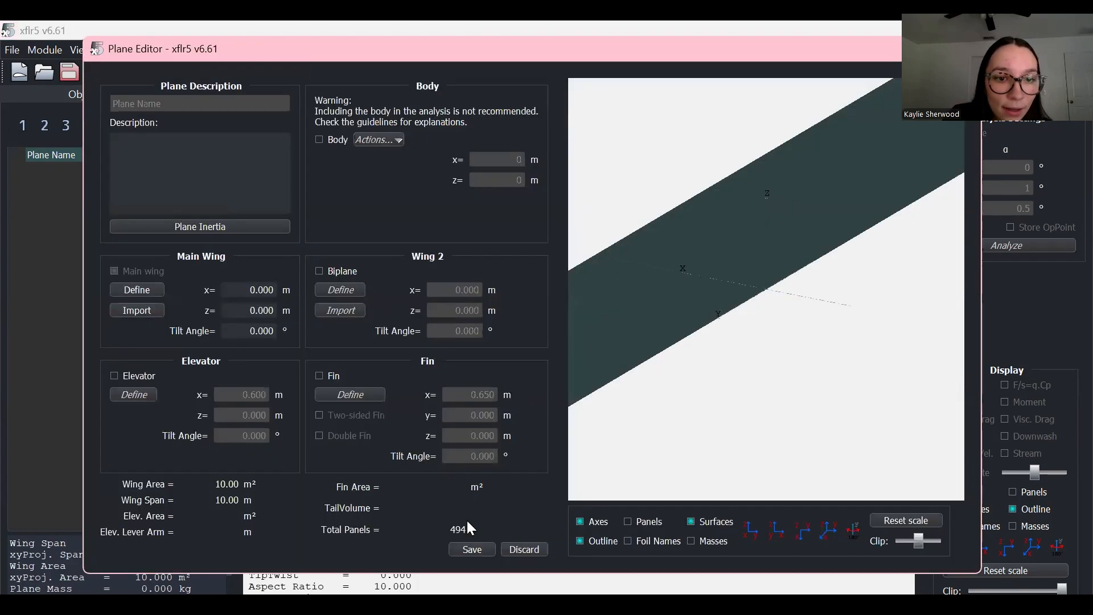
{"action": "left_click", "coordinate": [139, 289]}
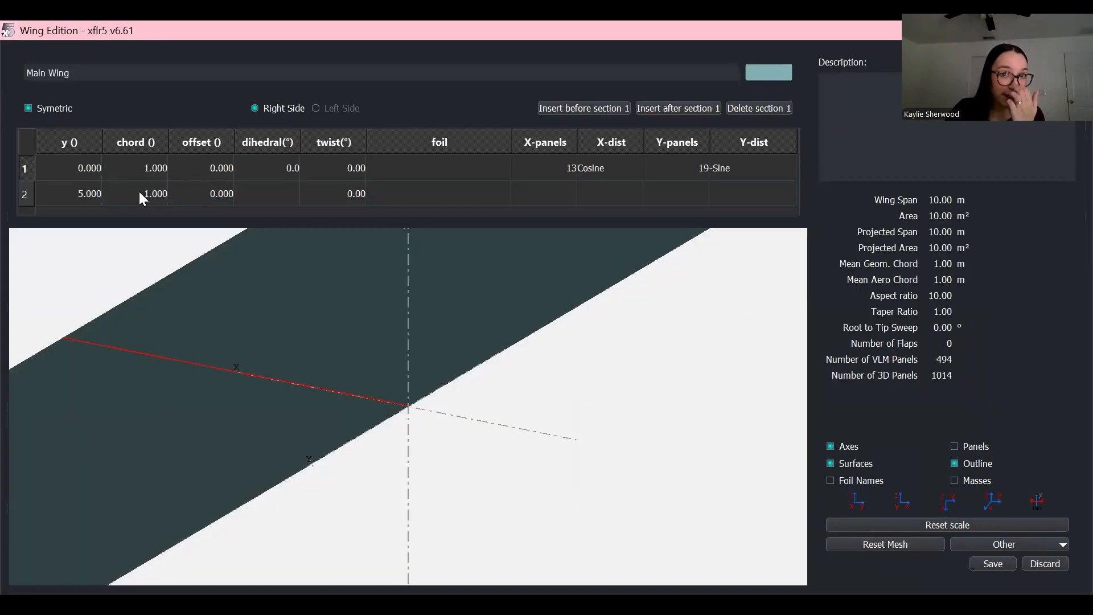
{"action": "scroll", "coordinate": [273, 368], "scroll_direction": "down", "scroll_amount": 15}
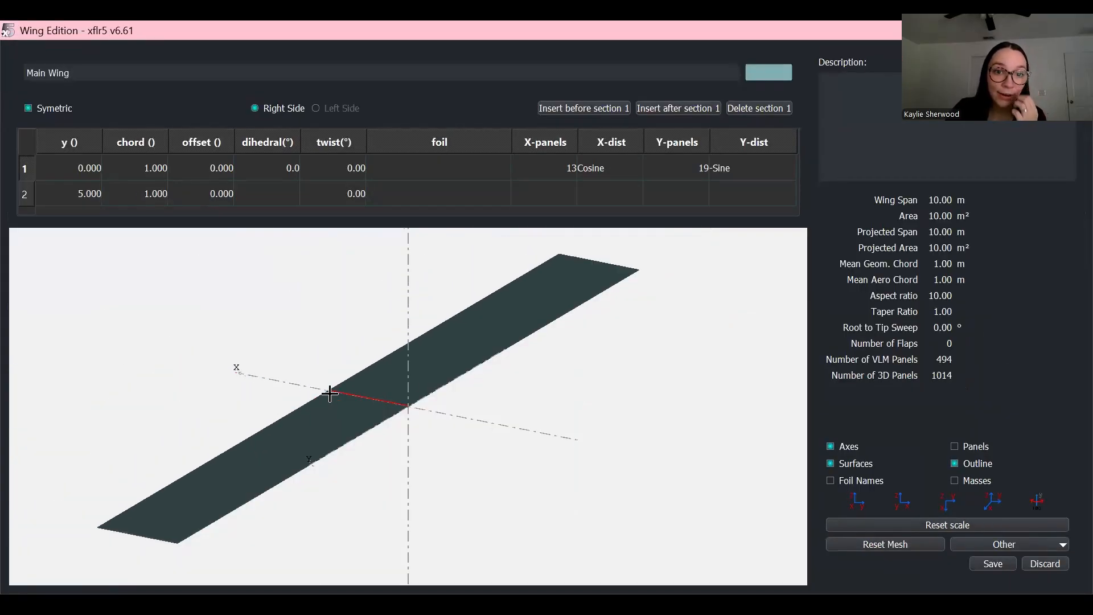
{"action": "left_click_drag", "start_coordinate": [245, 463], "coordinate": [264, 495]}
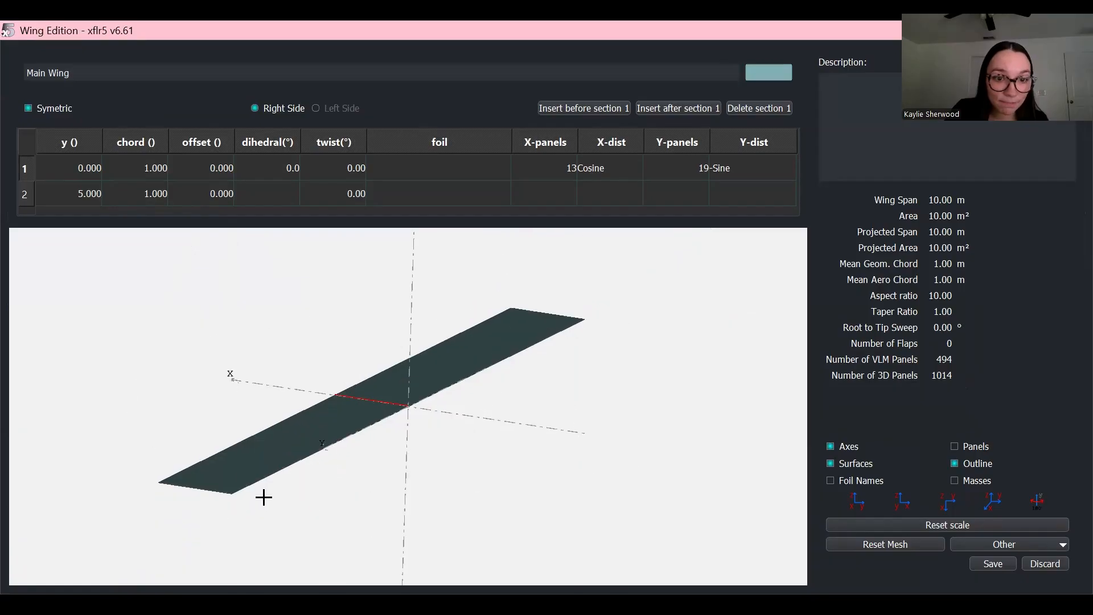
{"action": "left_click_drag", "start_coordinate": [535, 522], "coordinate": [436, 535]}
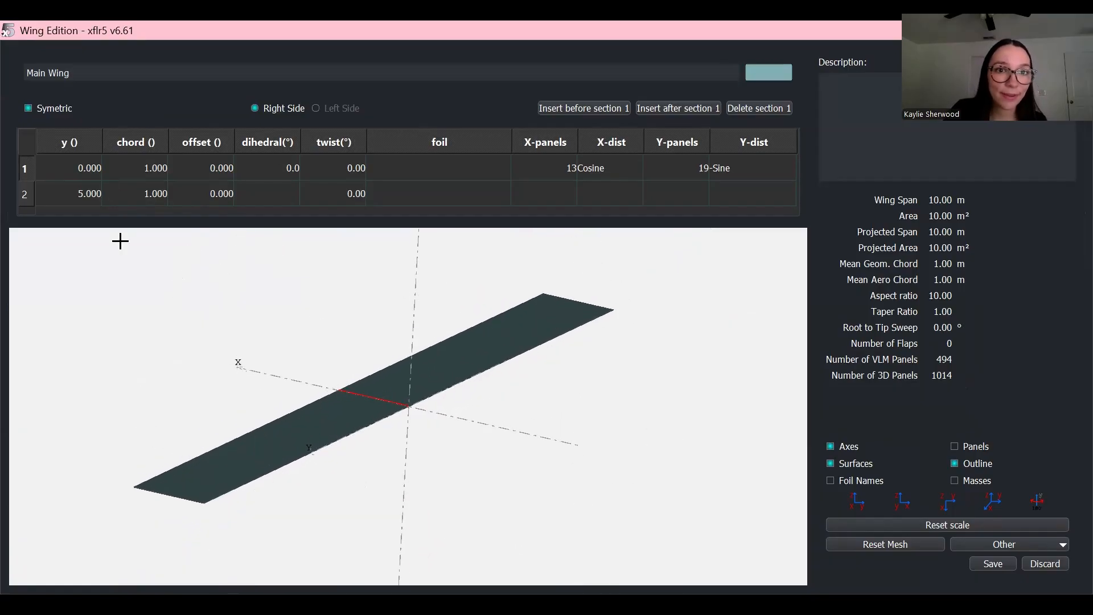
{"action": "scroll", "coordinate": [294, 372], "scroll_direction": "up", "scroll_amount": 1}
{"action": "left_click_drag", "start_coordinate": [391, 391], "coordinate": [431, 387]}
{"action": "left_click", "coordinate": [910, 525]}
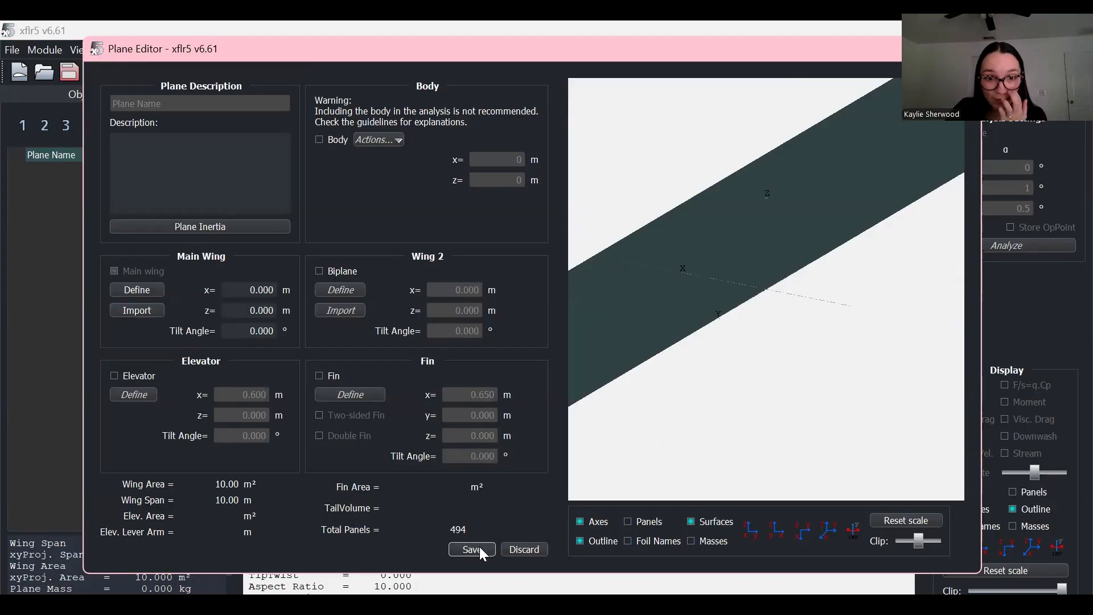
{"action": "left_click", "coordinate": [465, 553]}
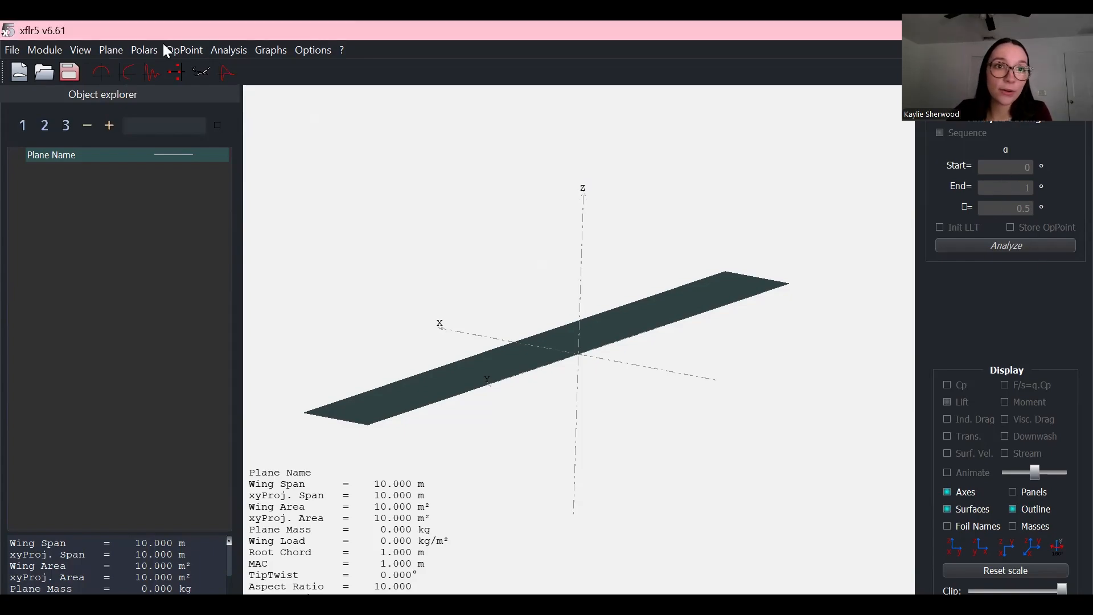
Step: Define a Type 1 fixed-speed LLT wing analysis at 50 m/s freestream speed and save it
{"action": "left_click", "coordinate": [229, 52]}
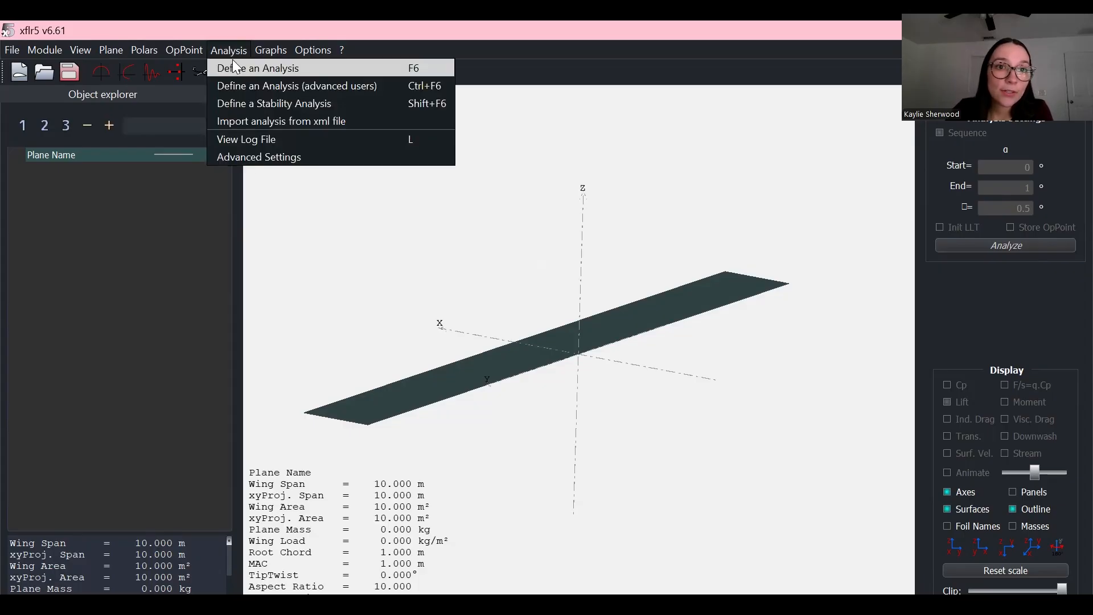
{"action": "left_click", "coordinate": [258, 69]}
{"action": "double_click", "coordinate": [736, 223]}
{"action": "key", "text": "BackSpace"}
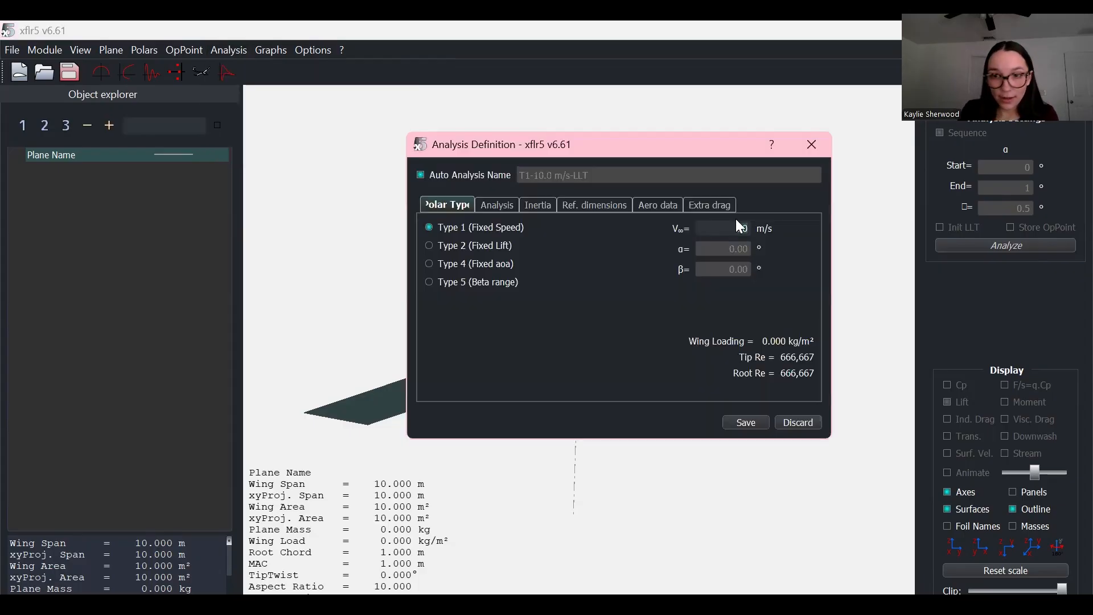
{"action": "type", "text": "50"}
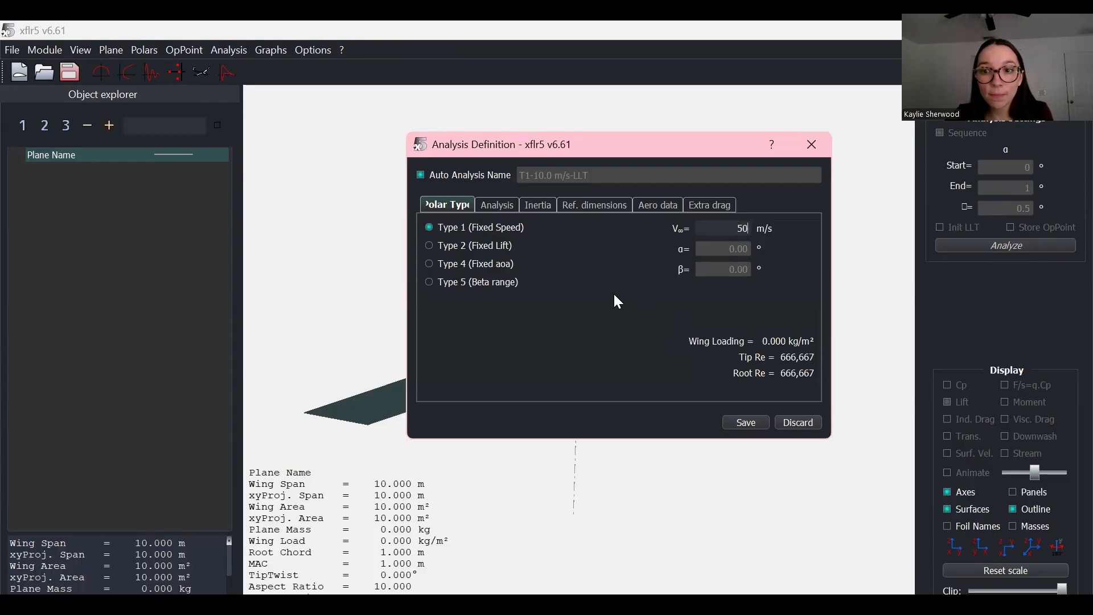
{"action": "left_click", "coordinate": [494, 204]}
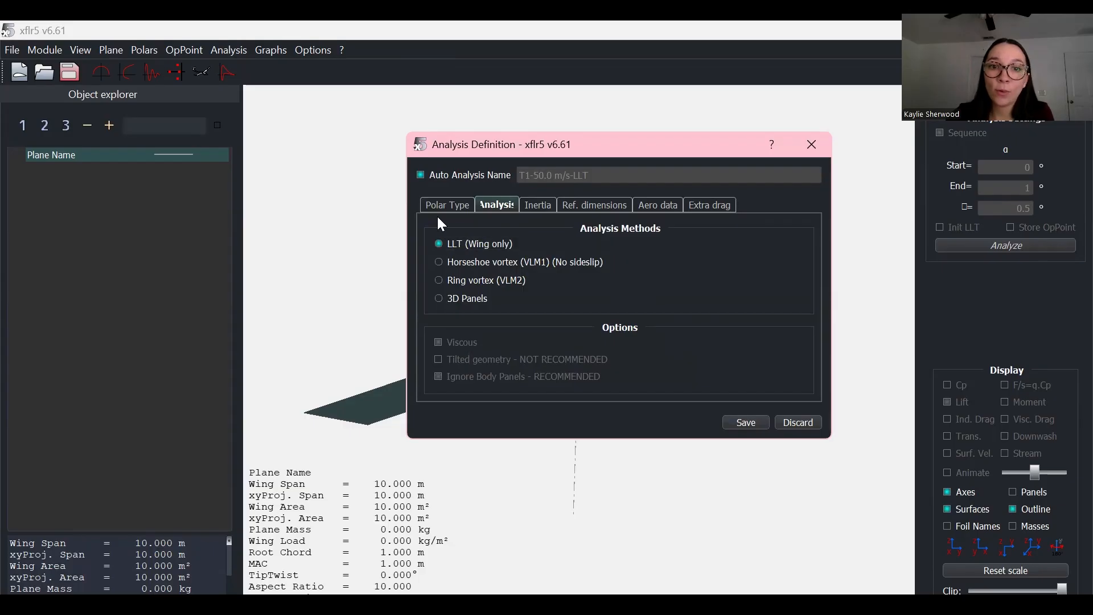
{"action": "left_click", "coordinate": [445, 203]}
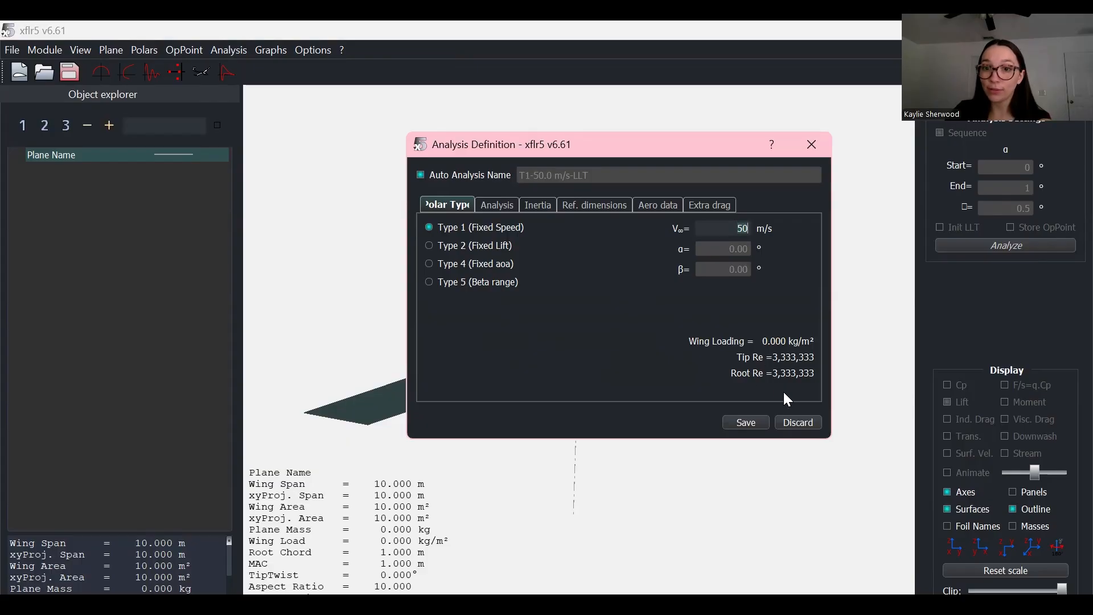
{"action": "left_click", "coordinate": [755, 424]}
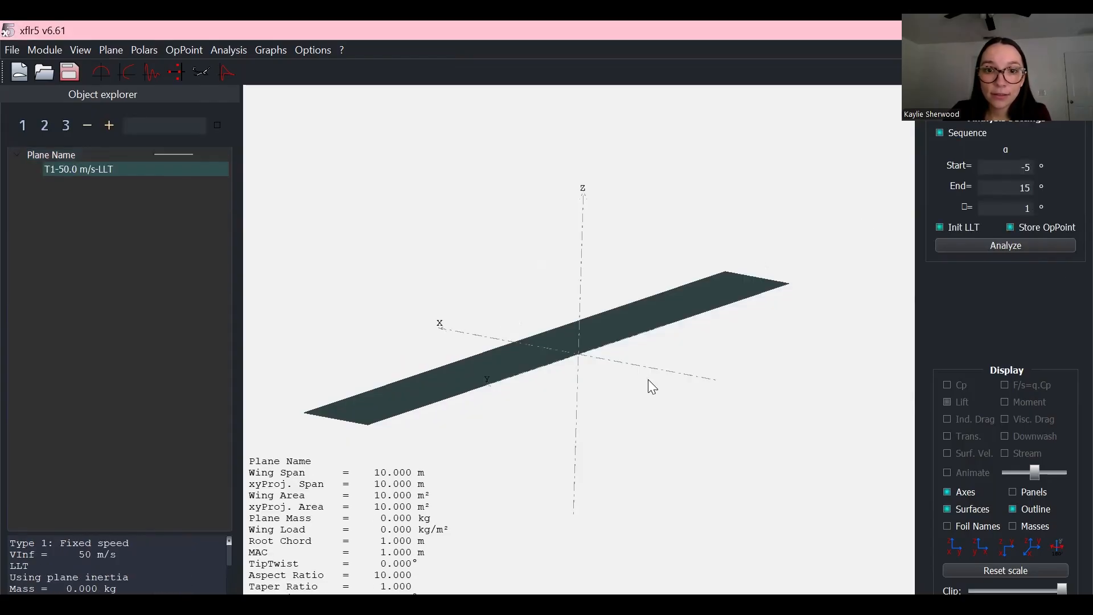
Step: Dismiss the missing-foil warning and assign the NACA 2415 foil to the wing's tip section
{"action": "left_click", "coordinate": [632, 364]}
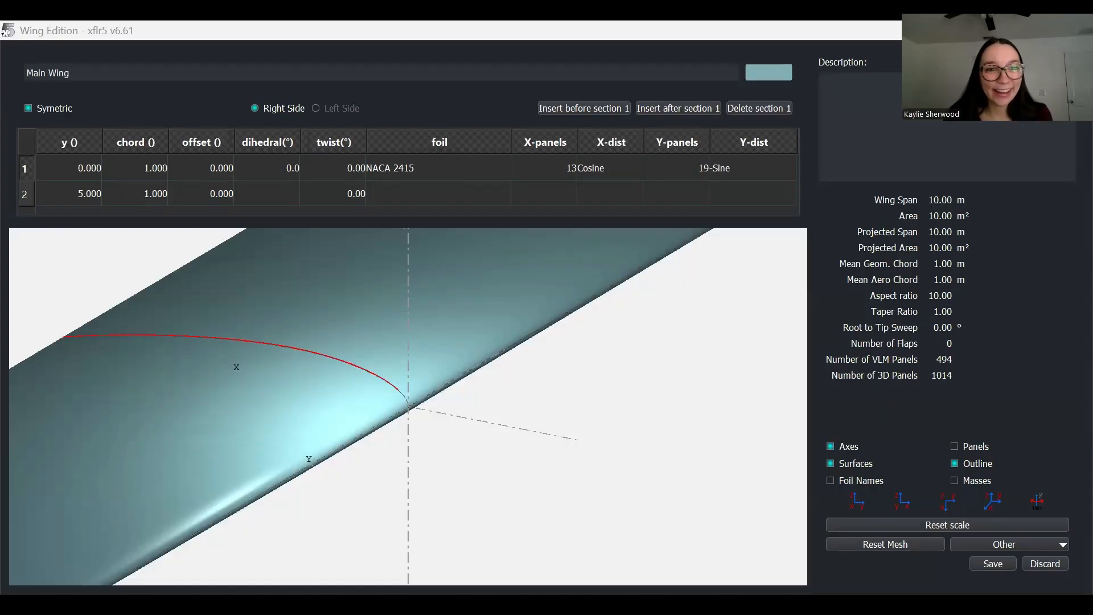
{"action": "scroll", "coordinate": [353, 407], "scroll_direction": "down", "scroll_amount": 2}
{"action": "scroll", "coordinate": [401, 337], "scroll_direction": "down", "scroll_amount": 1}
{"action": "scroll", "coordinate": [410, 299], "scroll_direction": "down", "scroll_amount": 1}
{"action": "scroll", "coordinate": [407, 297], "scroll_direction": "down", "scroll_amount": 1}
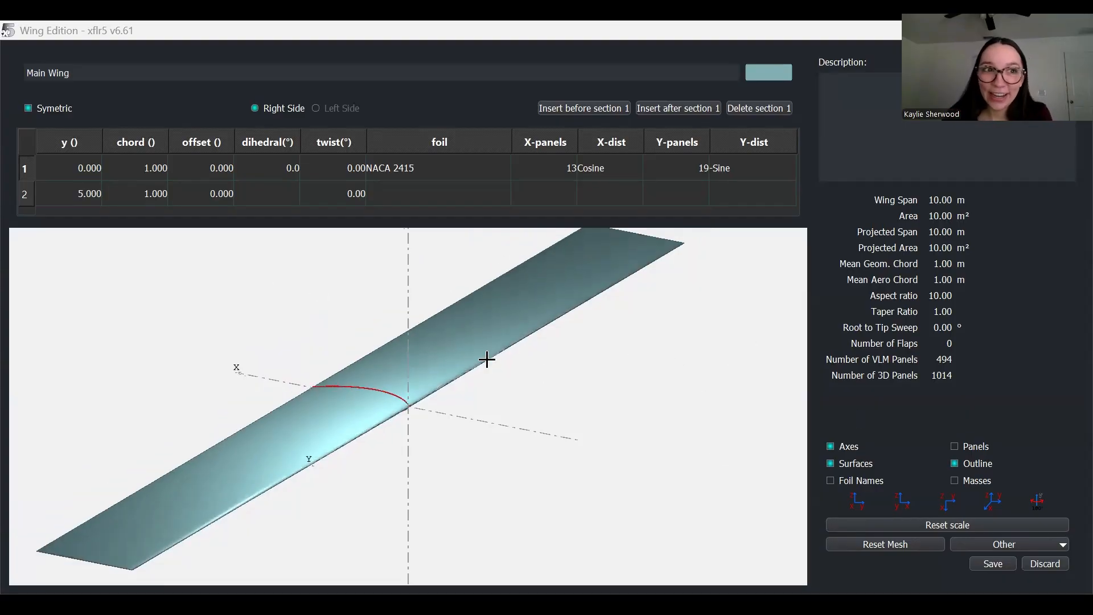
{"action": "scroll", "coordinate": [348, 433], "scroll_direction": "down", "scroll_amount": 4}
{"action": "scroll", "coordinate": [346, 433], "scroll_direction": "up", "scroll_amount": 2}
{"action": "scroll", "coordinate": [351, 480], "scroll_direction": "up", "scroll_amount": 1}
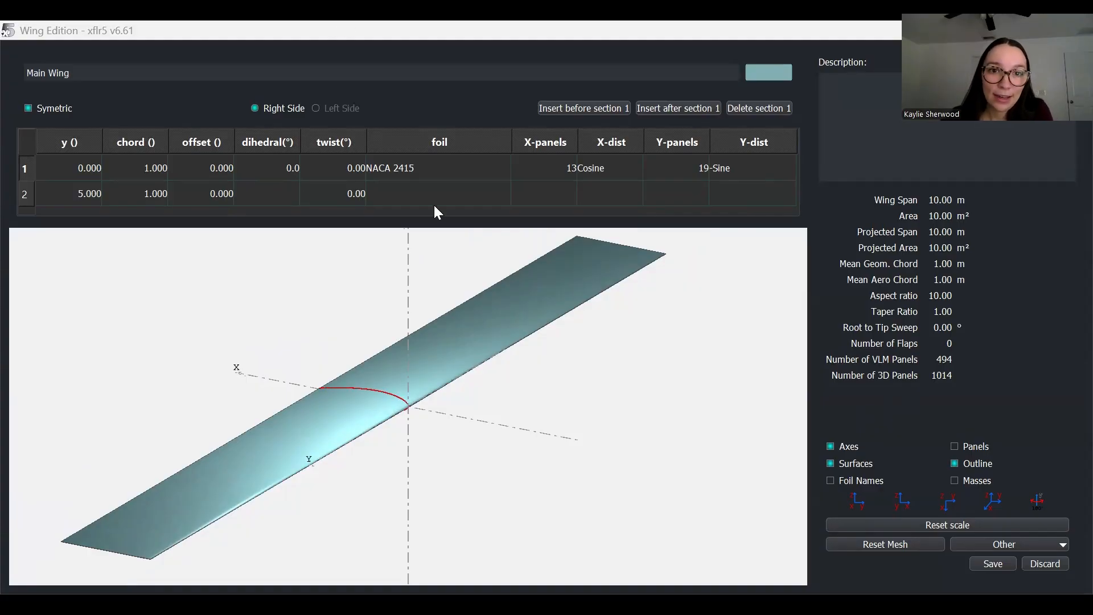
{"action": "left_click", "coordinate": [422, 170]}
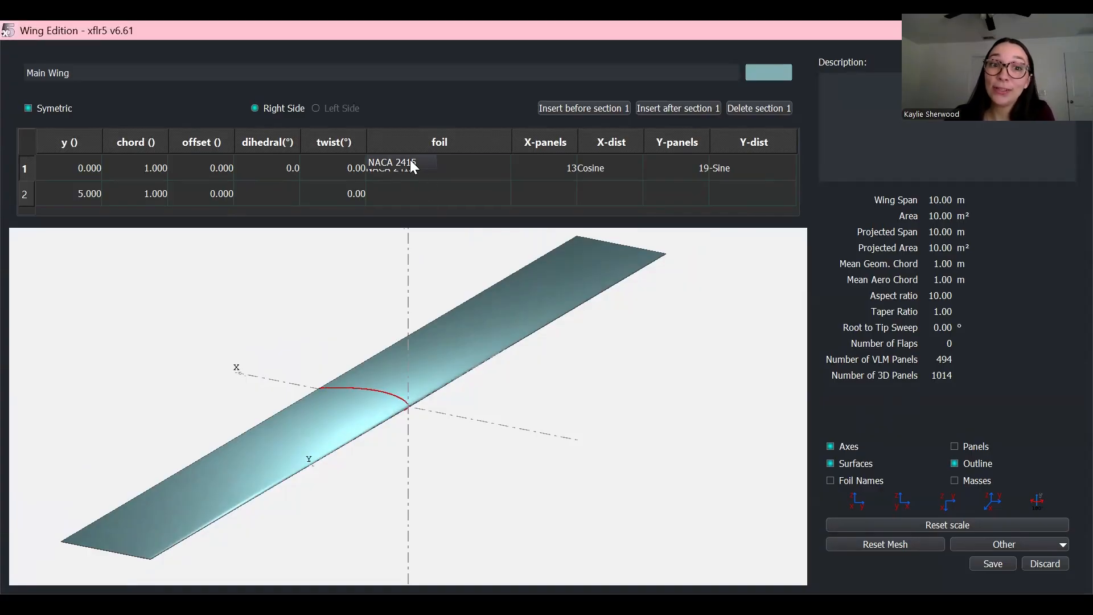
{"action": "left_click", "coordinate": [411, 192]}
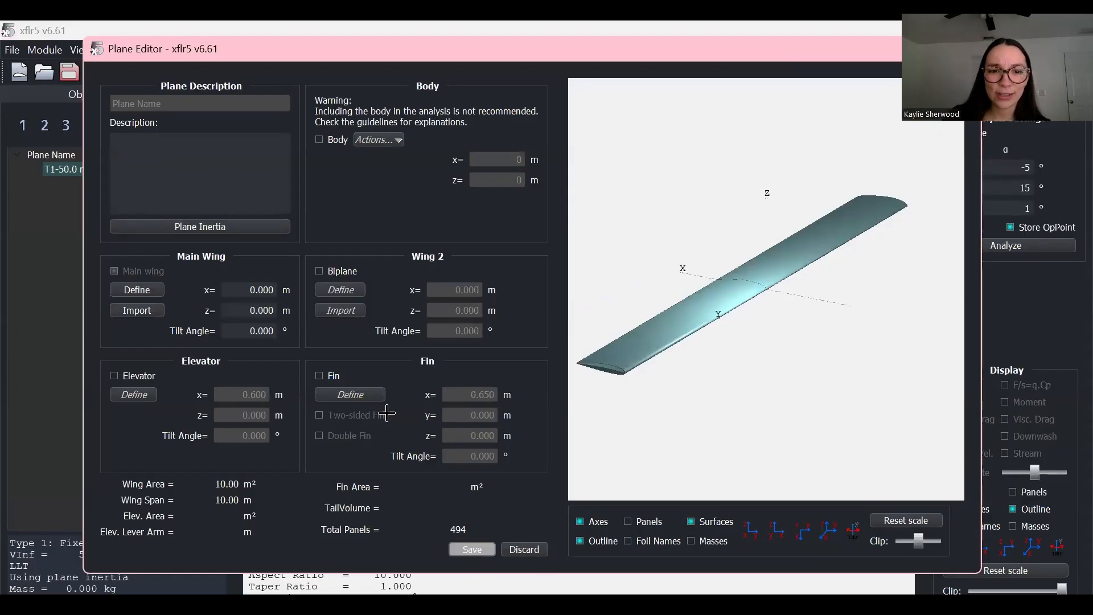
Step: Save the updated plane and rotate the 3D view to inspect the wing
{"action": "left_click", "coordinate": [469, 550]}
{"action": "left_click_drag", "start_coordinate": [581, 371], "coordinate": [525, 432]}
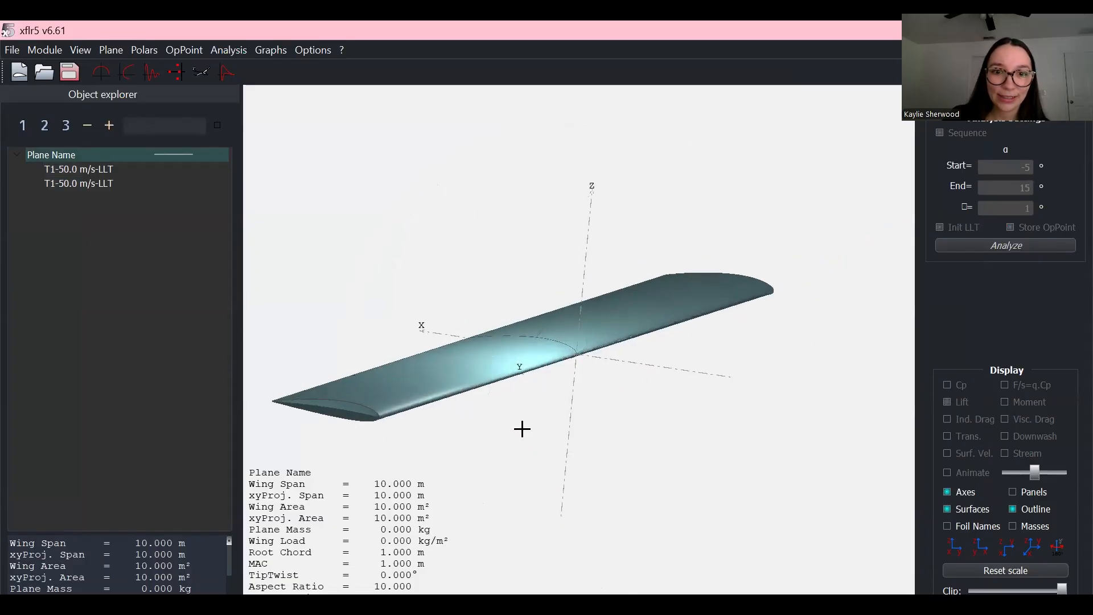
{"action": "left_click_drag", "start_coordinate": [502, 364], "coordinate": [510, 405]}
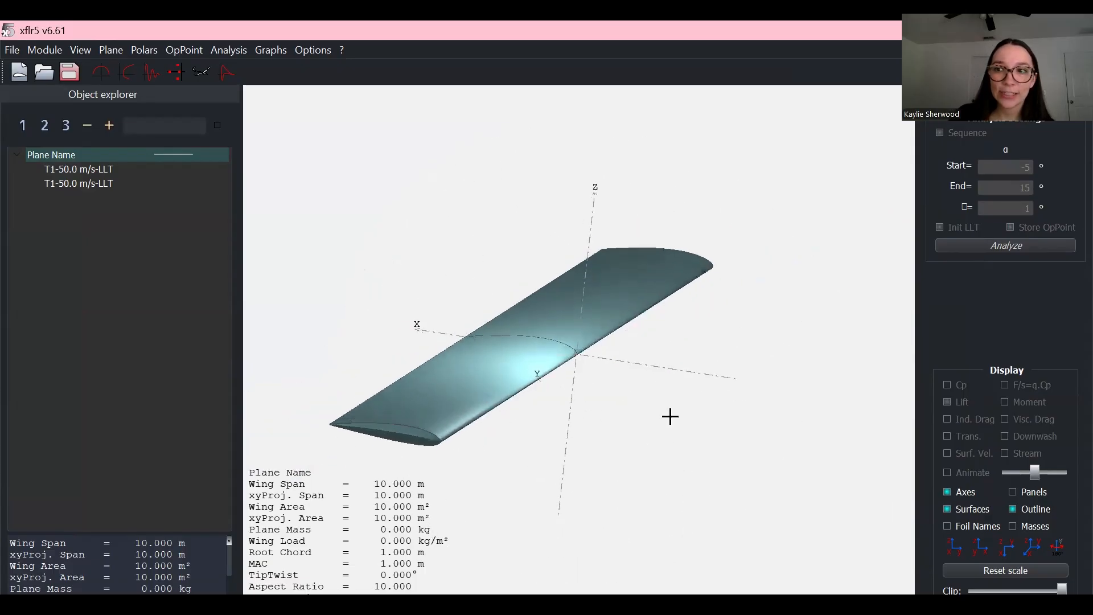
{"action": "scroll", "coordinate": [534, 411], "scroll_direction": "up", "scroll_amount": 1}
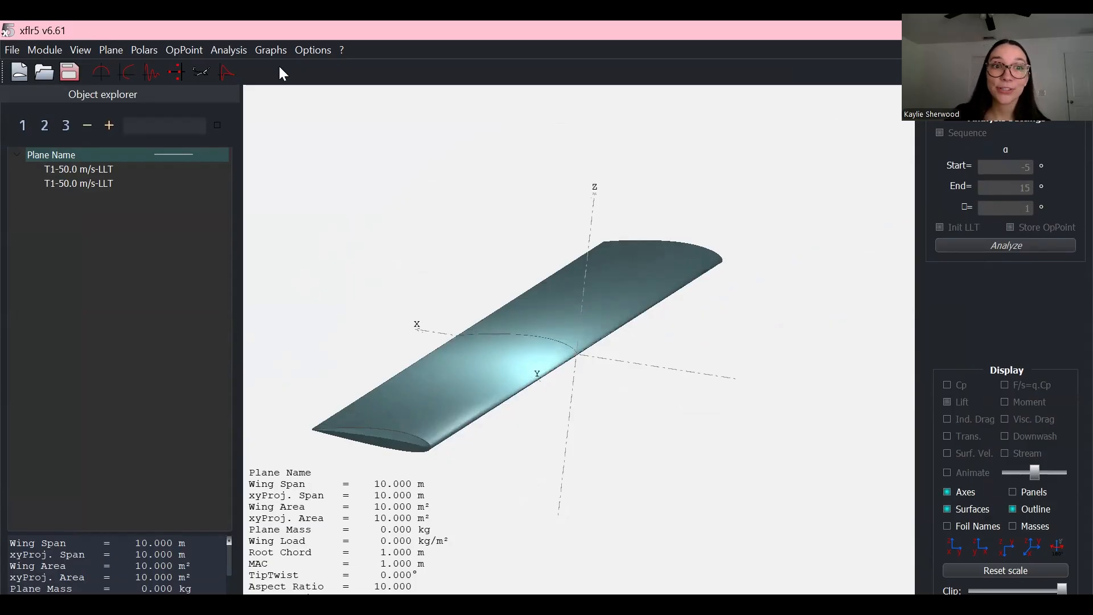
Step: Add a new 50 m/s fixed-speed LLT analysis, accepting the name T1-50.0 m/s-LLT
{"action": "key", "text": "F6"}
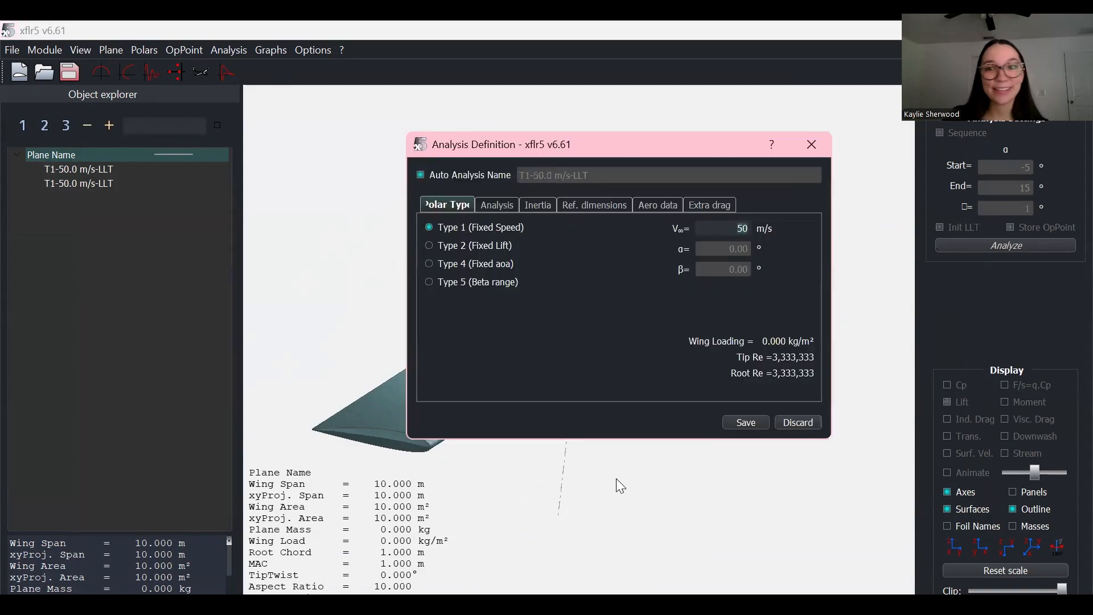
{"action": "left_click", "coordinate": [501, 209]}
{"action": "left_click", "coordinate": [438, 206]}
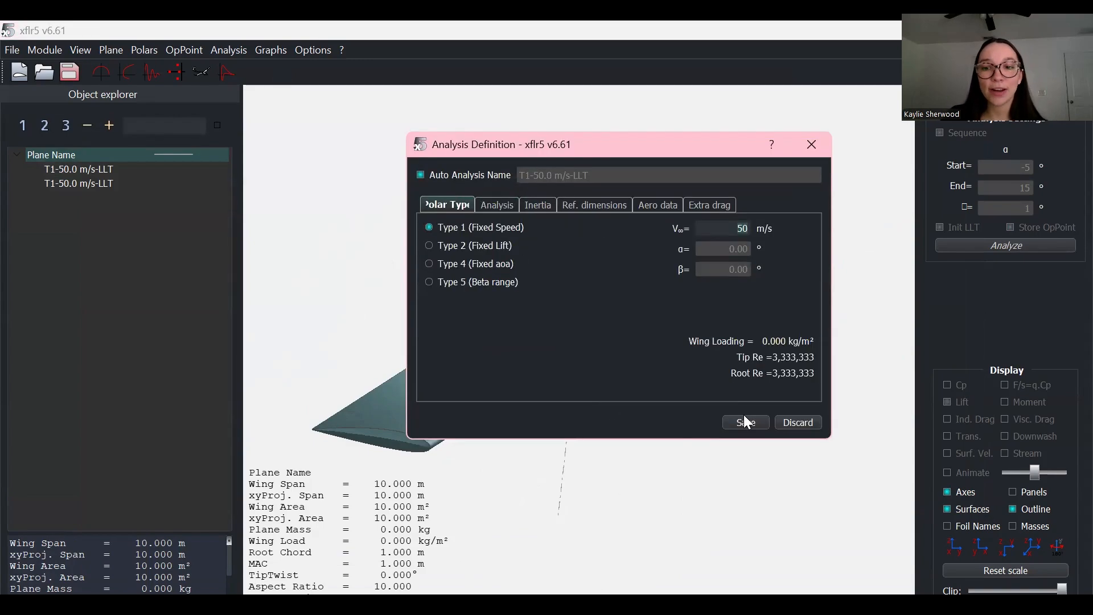
{"action": "key", "text": "Return"}
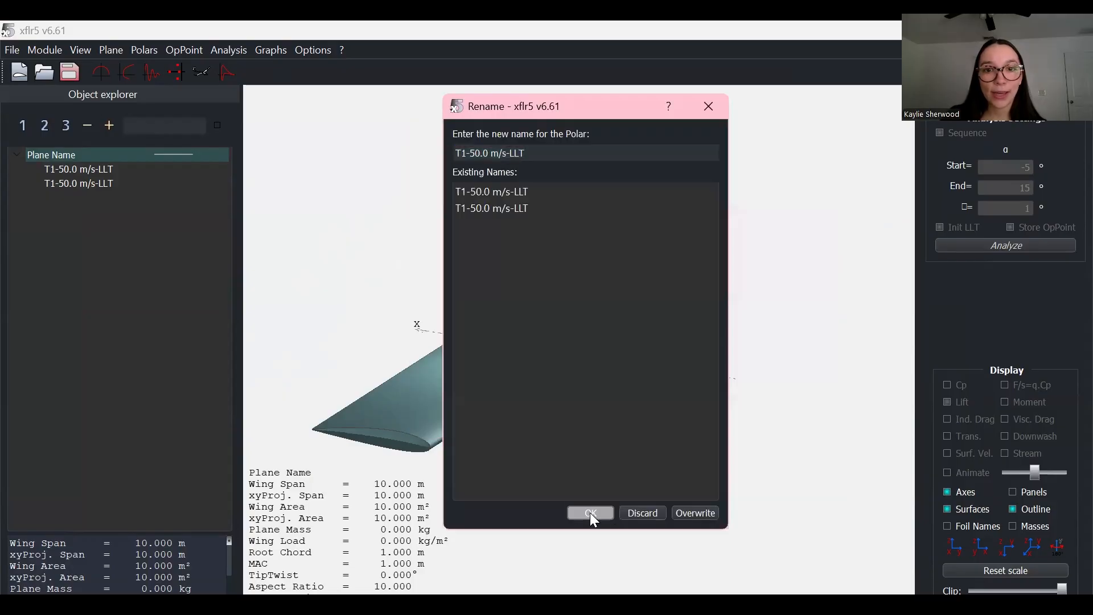
{"action": "left_click", "coordinate": [590, 512]}
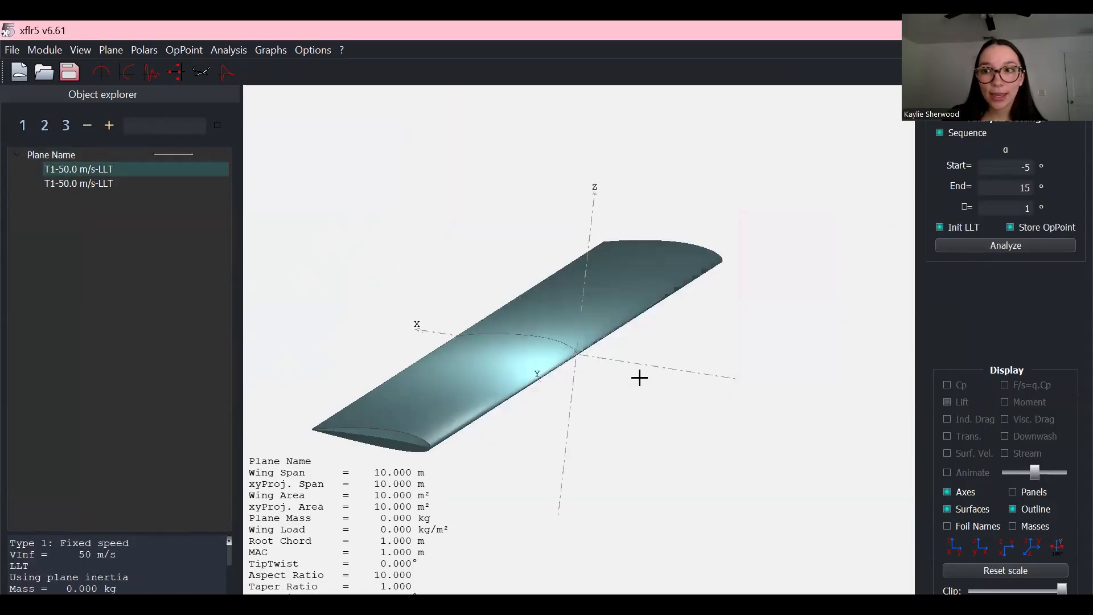
Step: Run the analysis from -5° to 15°, browse several operating points, then animate the lift distribution
{"action": "left_click", "coordinate": [991, 245]}
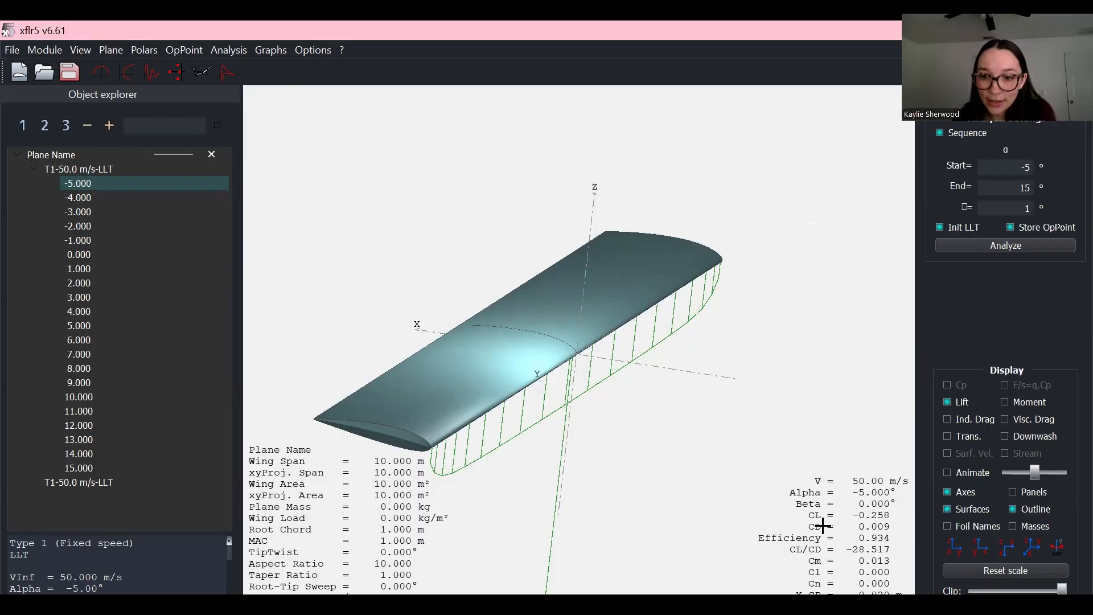
{"action": "left_click", "coordinate": [84, 197]}
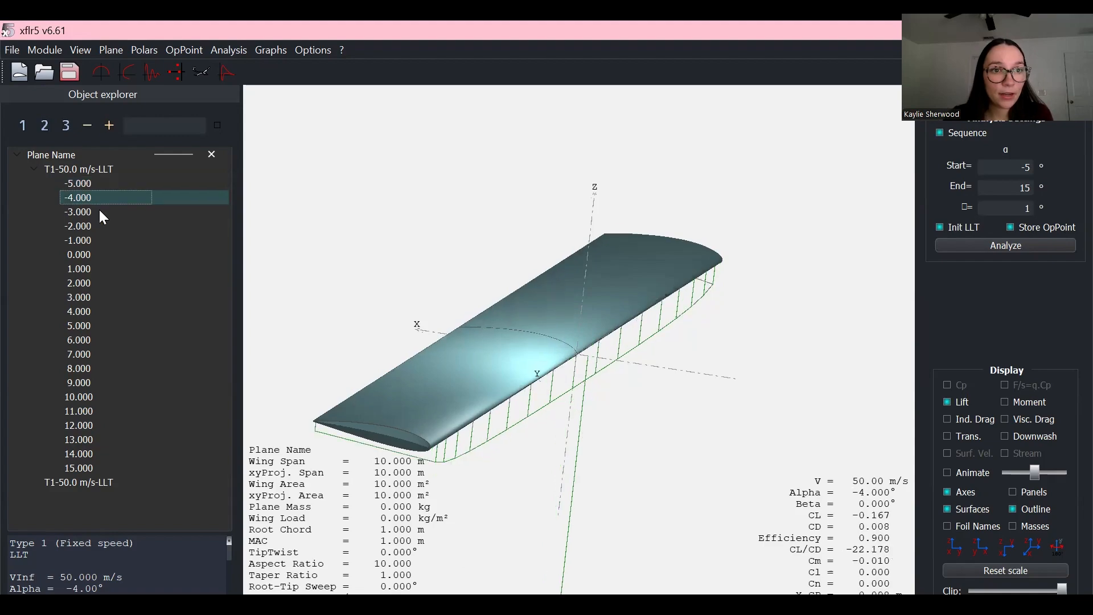
{"action": "left_click", "coordinate": [98, 209]}
{"action": "left_click", "coordinate": [81, 255]}
{"action": "left_click", "coordinate": [85, 283]}
{"action": "left_click", "coordinate": [98, 330]}
{"action": "left_click", "coordinate": [86, 183]}
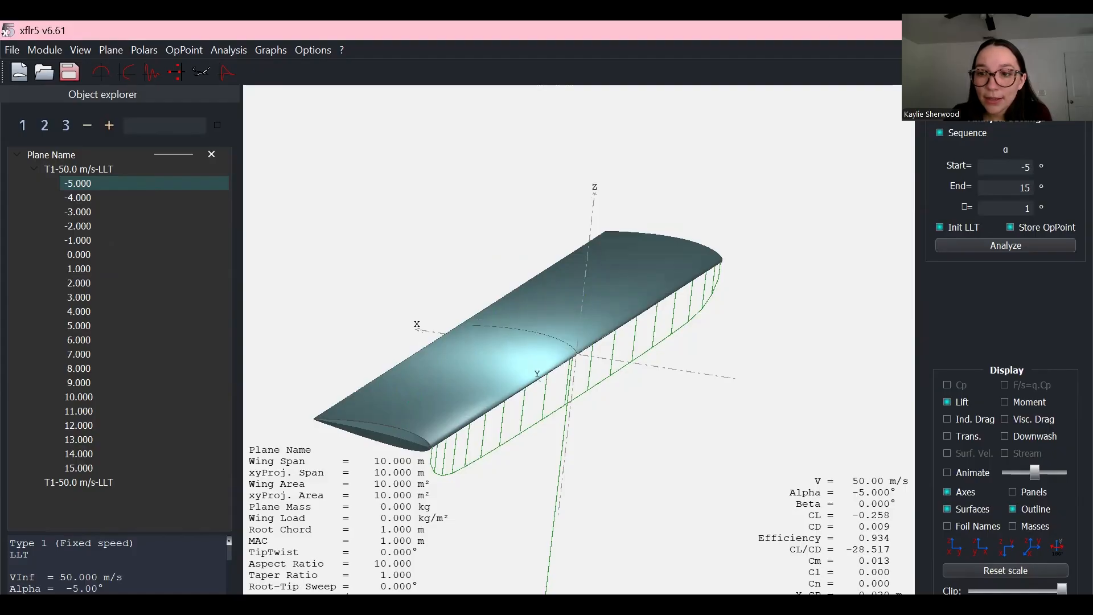
{"action": "left_click", "coordinate": [953, 474]}
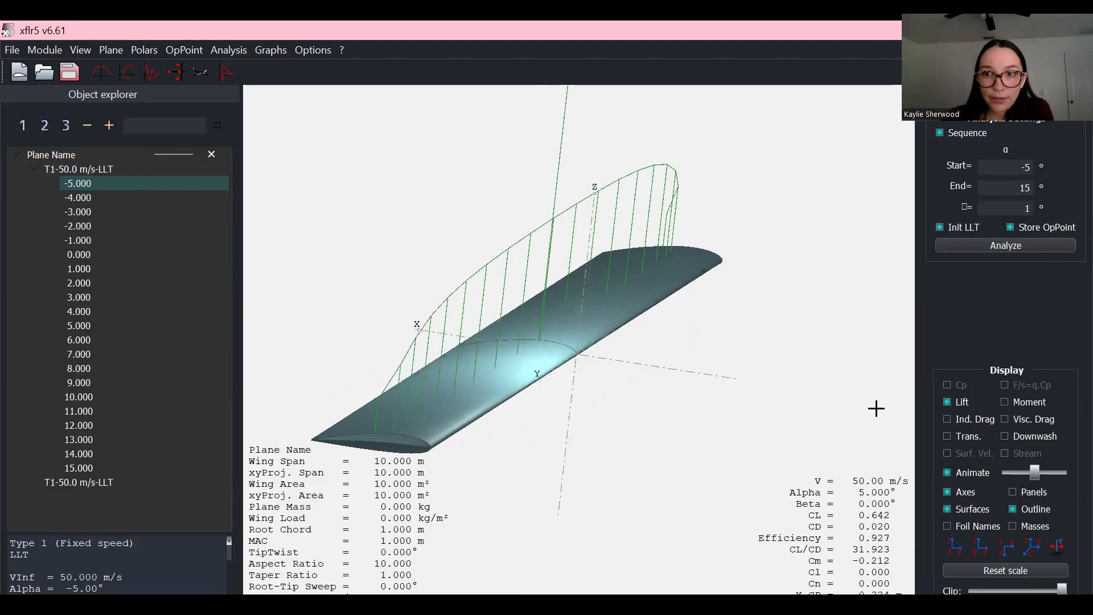
Step: Stop the animation at 13°, zoom out, and show the CL, CD, Cm and CL/CD polar graphs
{"action": "left_click", "coordinate": [975, 473]}
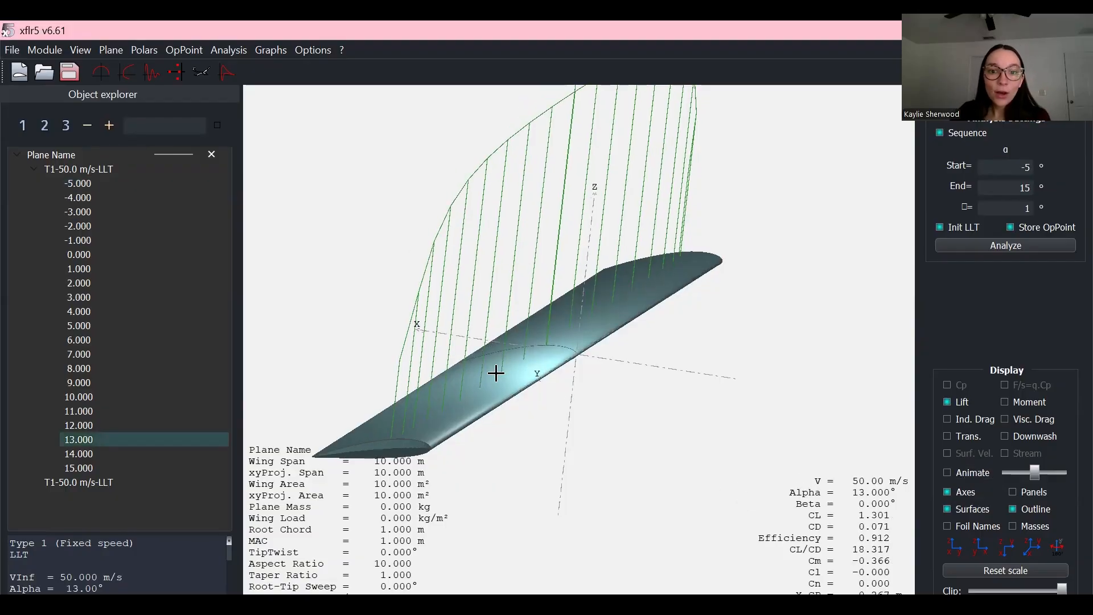
{"action": "scroll", "coordinate": [553, 402], "scroll_direction": "down", "scroll_amount": 1}
{"action": "scroll", "coordinate": [487, 335], "scroll_direction": "down", "scroll_amount": 1}
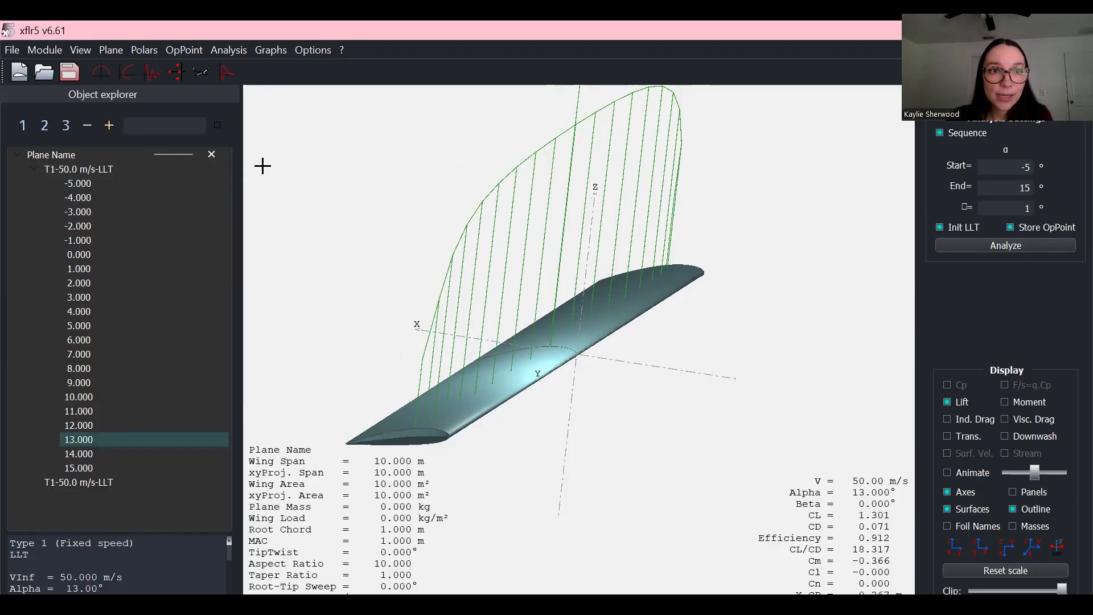
{"action": "left_click", "coordinate": [126, 71]}
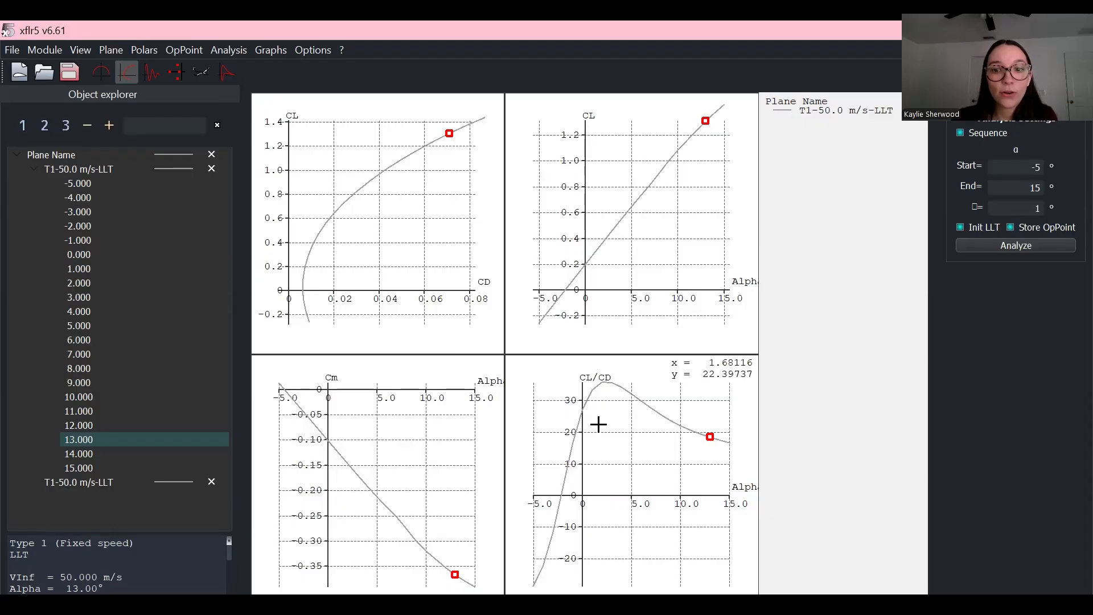
{"action": "right_click", "coordinate": [434, 403]}
{"action": "mouse_move", "coordinate": [448, 438]}
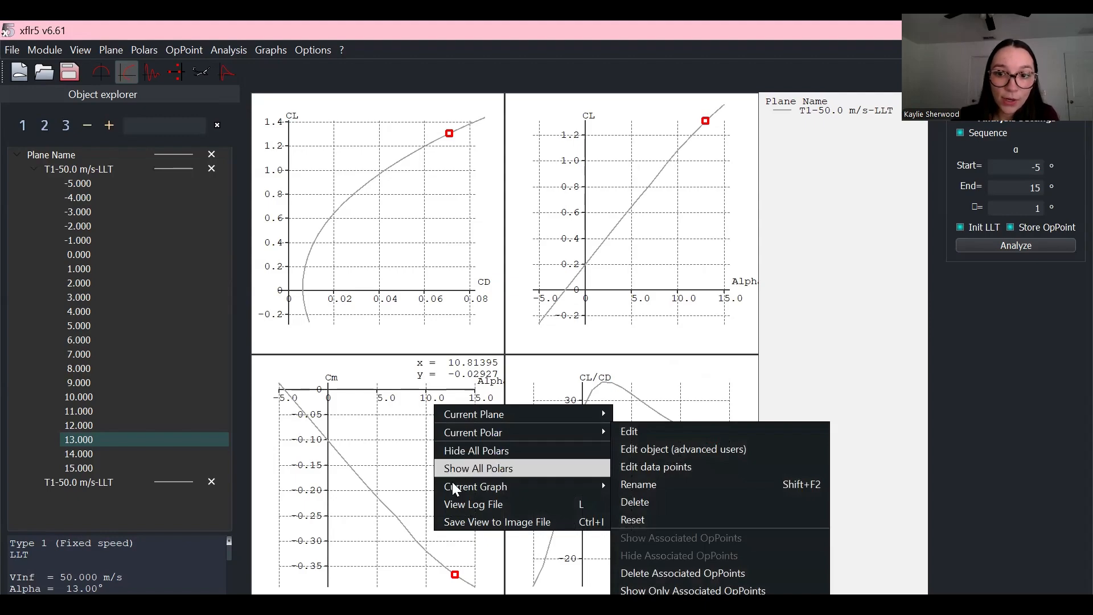
{"action": "mouse_move", "coordinate": [602, 485]}
{"action": "left_click", "coordinate": [686, 503]}
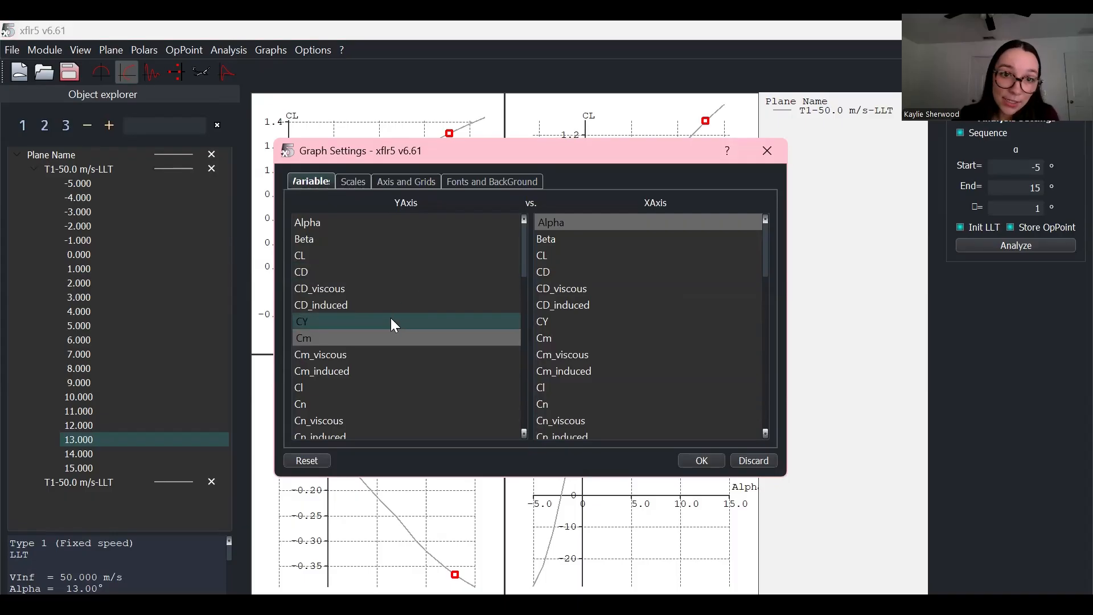
{"action": "scroll", "coordinate": [385, 342], "scroll_direction": "down", "scroll_amount": 4}
{"action": "left_click", "coordinate": [376, 371]}
{"action": "scroll", "coordinate": [373, 365], "scroll_direction": "down", "scroll_amount": 1}
{"action": "scroll", "coordinate": [341, 307], "scroll_direction": "up", "scroll_amount": 5}
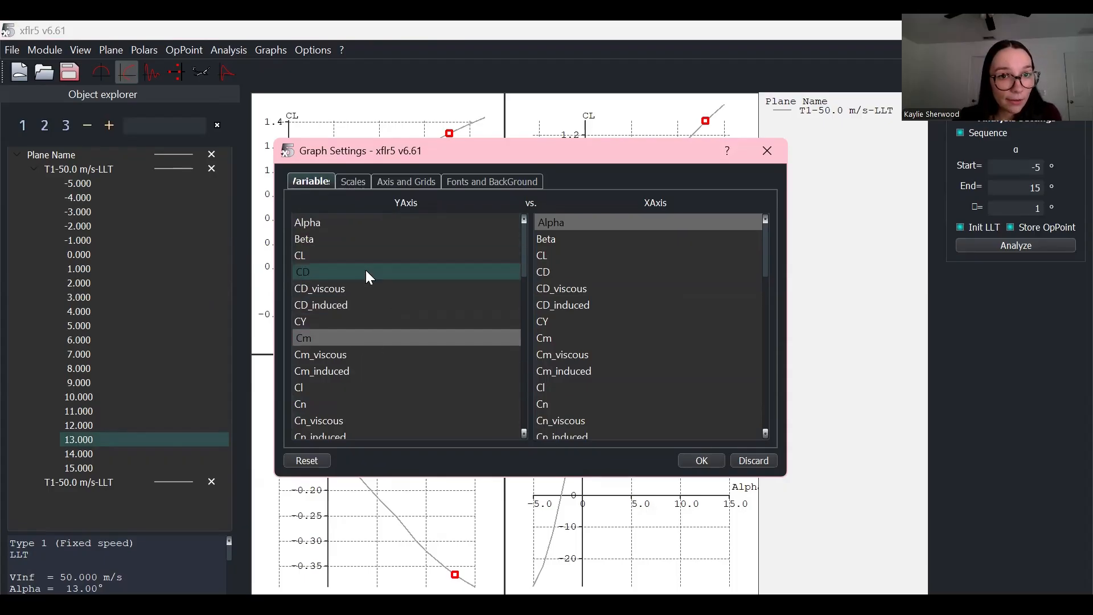
{"action": "scroll", "coordinate": [376, 301], "scroll_direction": "down", "scroll_amount": 2}
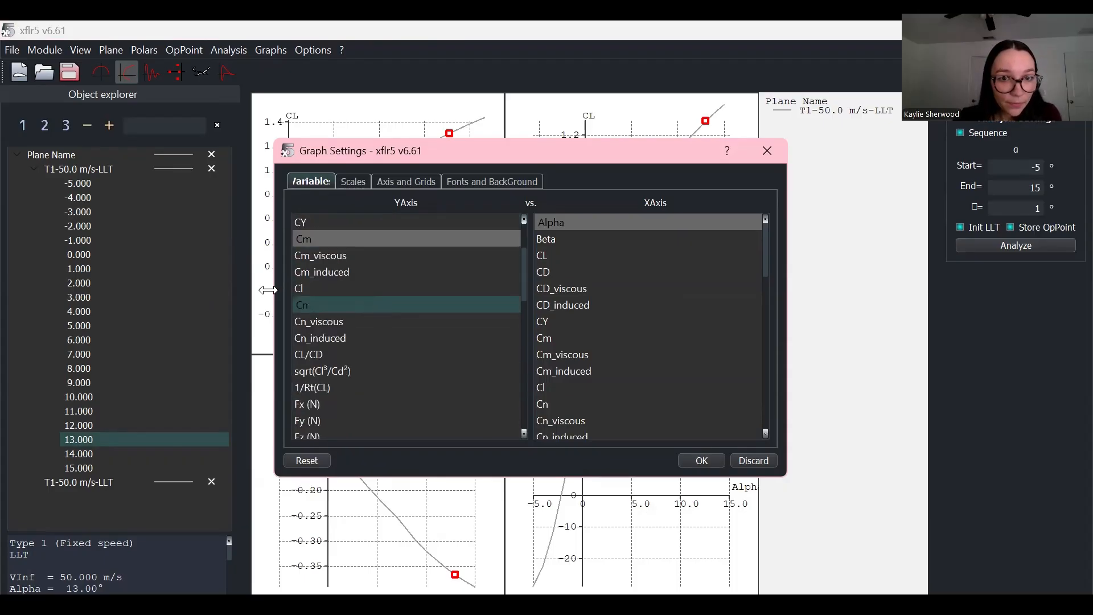
{"action": "scroll", "coordinate": [328, 311], "scroll_direction": "down", "scroll_amount": 9}
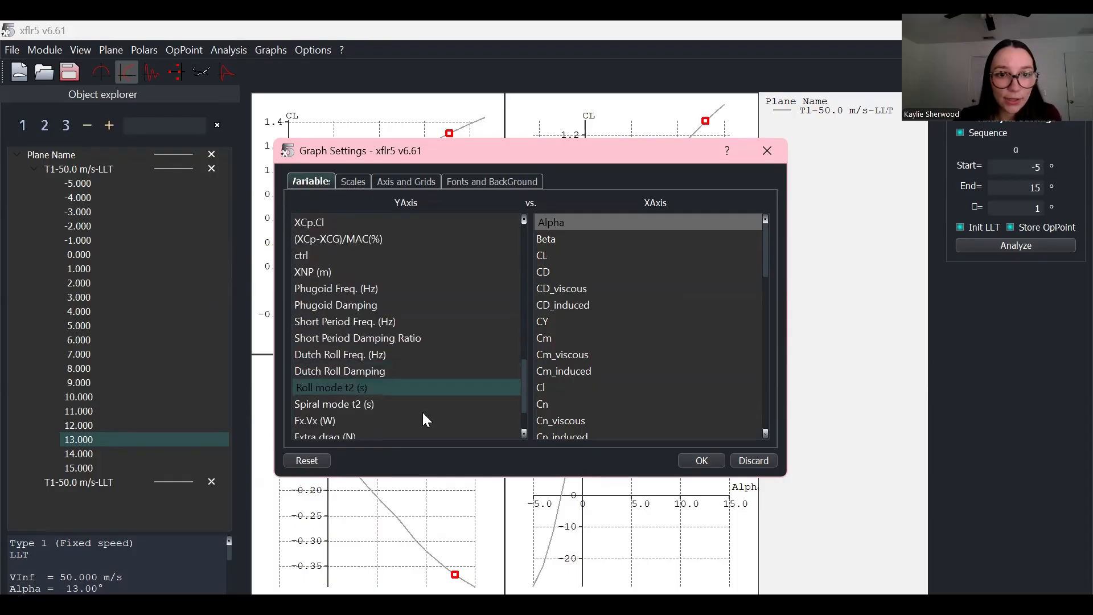
{"action": "left_click", "coordinate": [753, 460]}
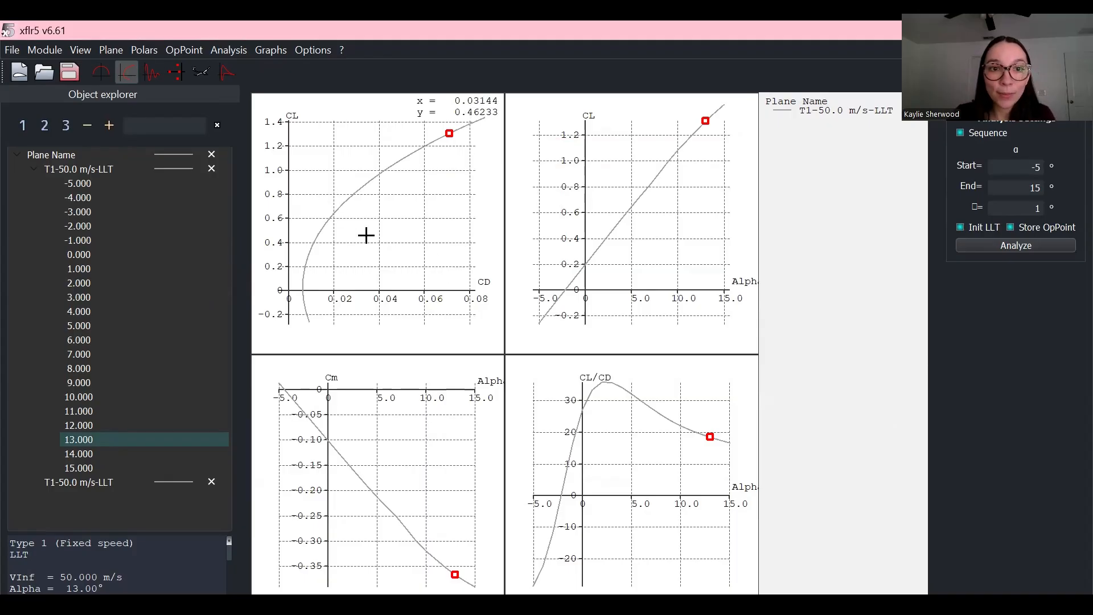
Step: Export the CL–CD graph data to the CSV file CDvsCL_naca2415_Ar10_tutorial
{"action": "right_click", "coordinate": [402, 205]}
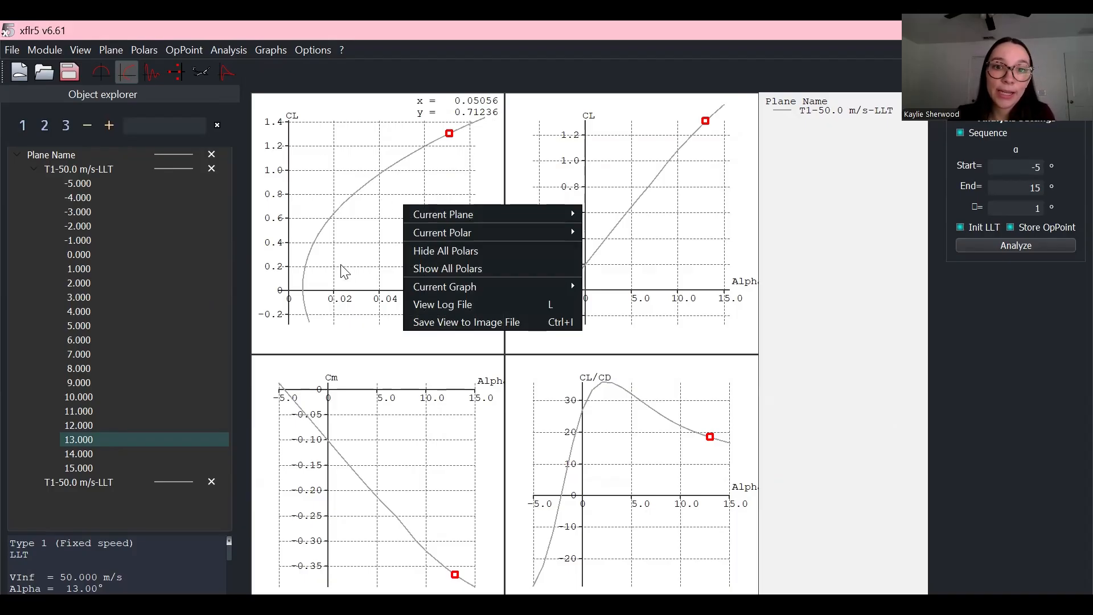
{"action": "mouse_move", "coordinate": [436, 221]}
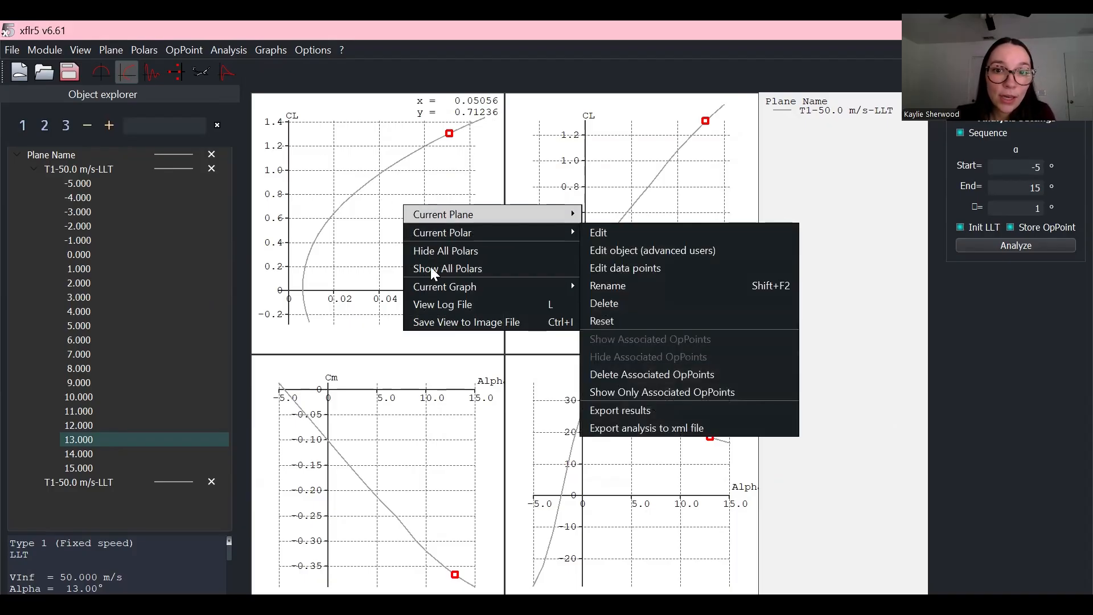
{"action": "mouse_move", "coordinate": [436, 287]}
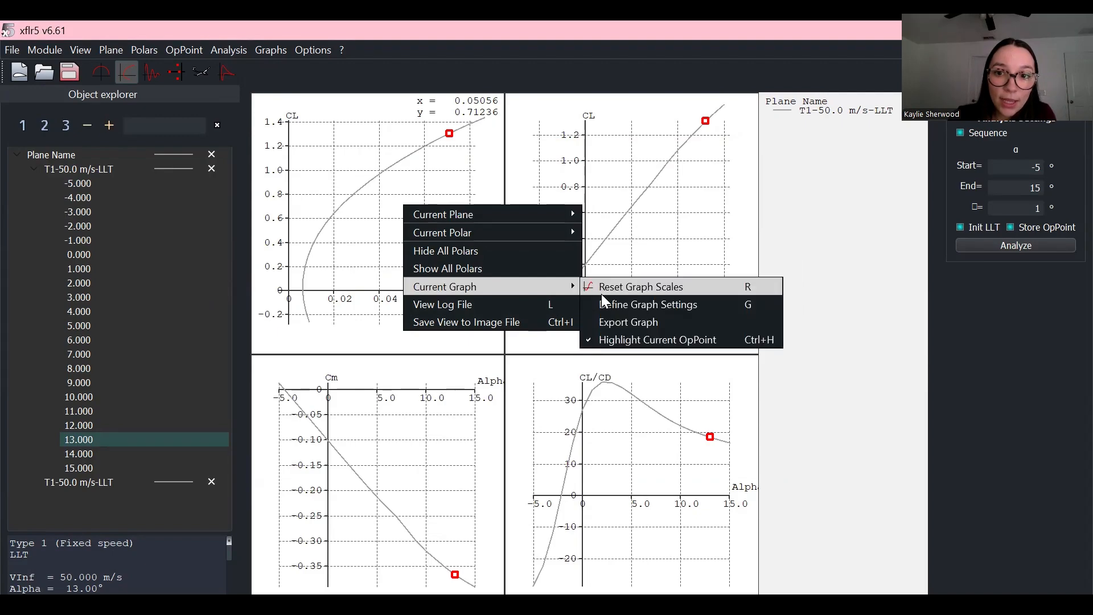
{"action": "left_click", "coordinate": [628, 322]}
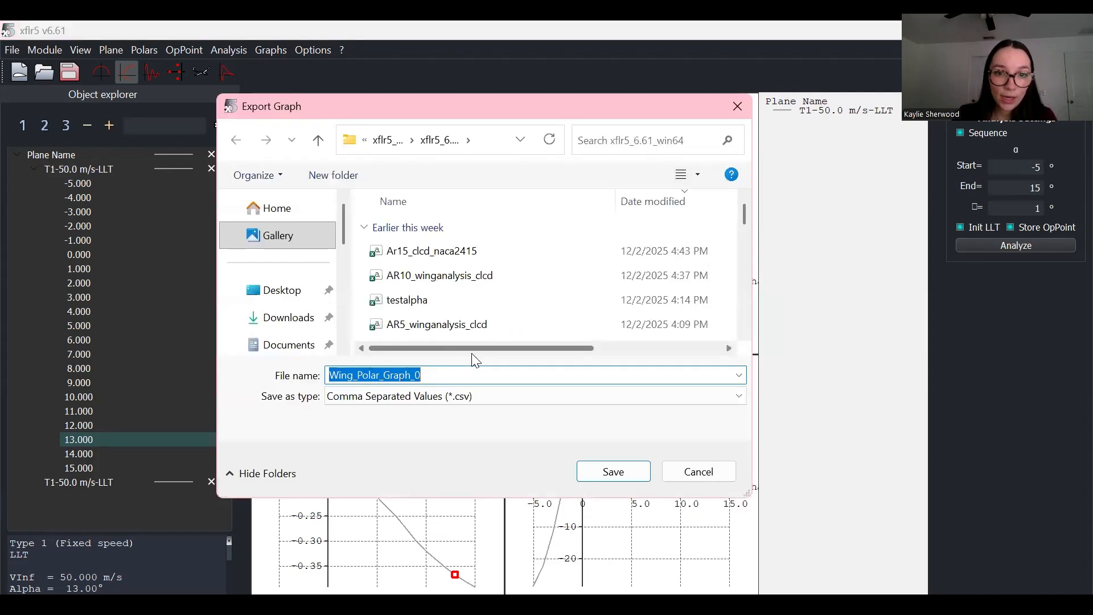
{"action": "key", "text": "BackSpace"}
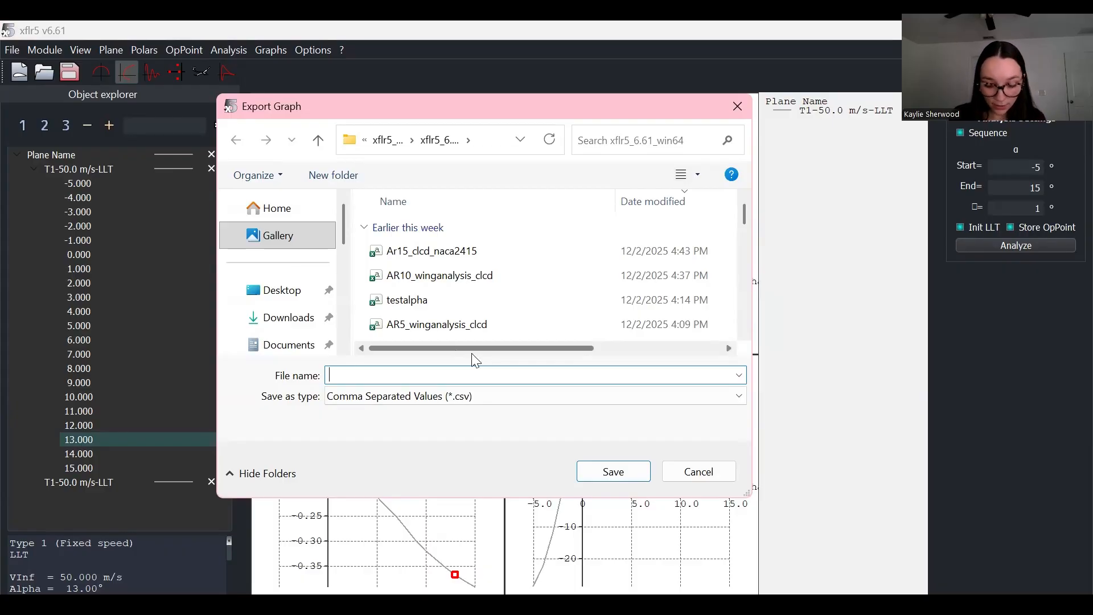
{"action": "type", "text": "CDvsCL_naca2415_Ar10_tut"}
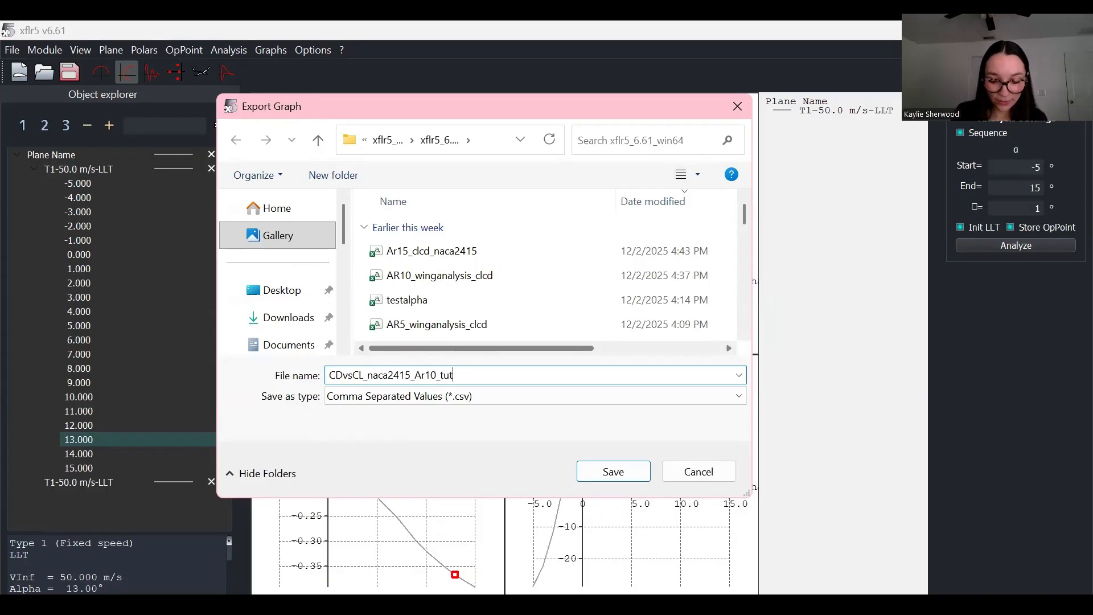
{"action": "type", "text": "l"}
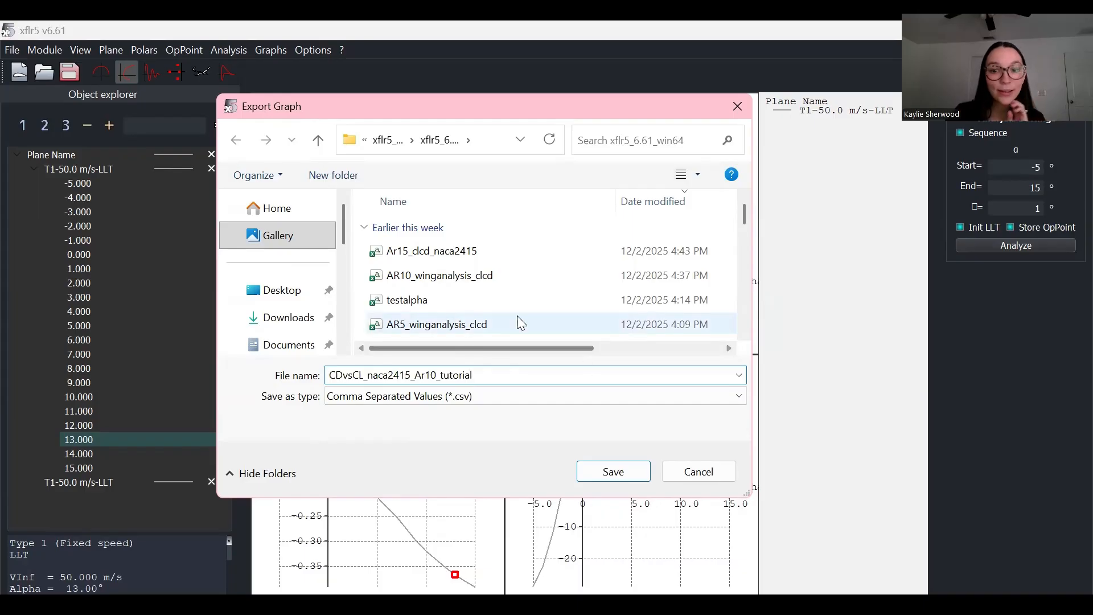
{"action": "left_click", "coordinate": [613, 471]}
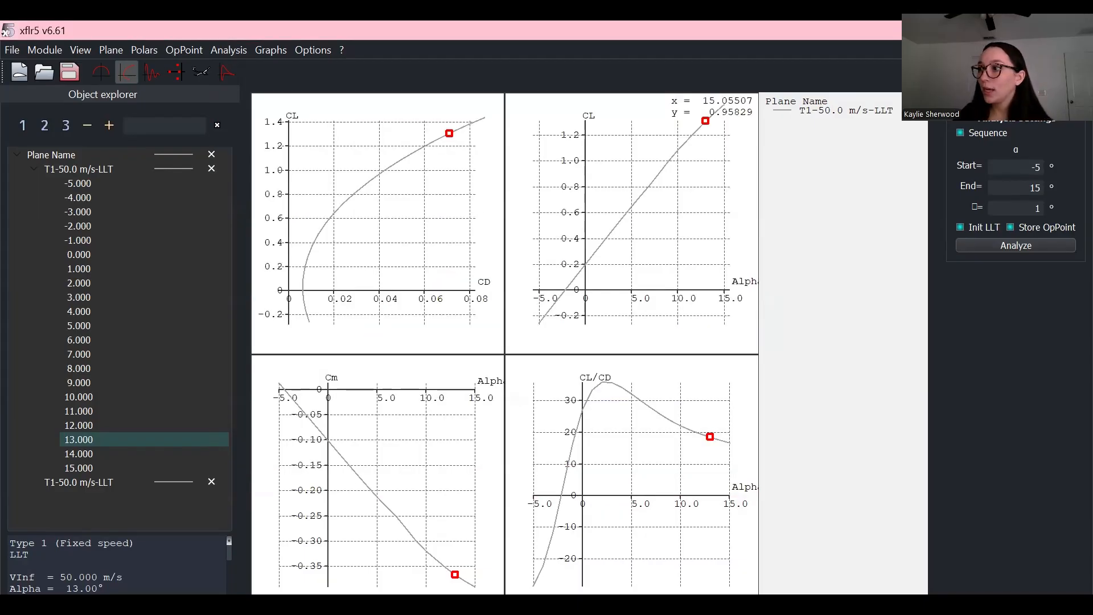
Step: Switch to Excel and scroll to the top of the CDvsCL_naca2415_Ar10_tutorial sheet
{"action": "key", "text": "alt+Tab"}
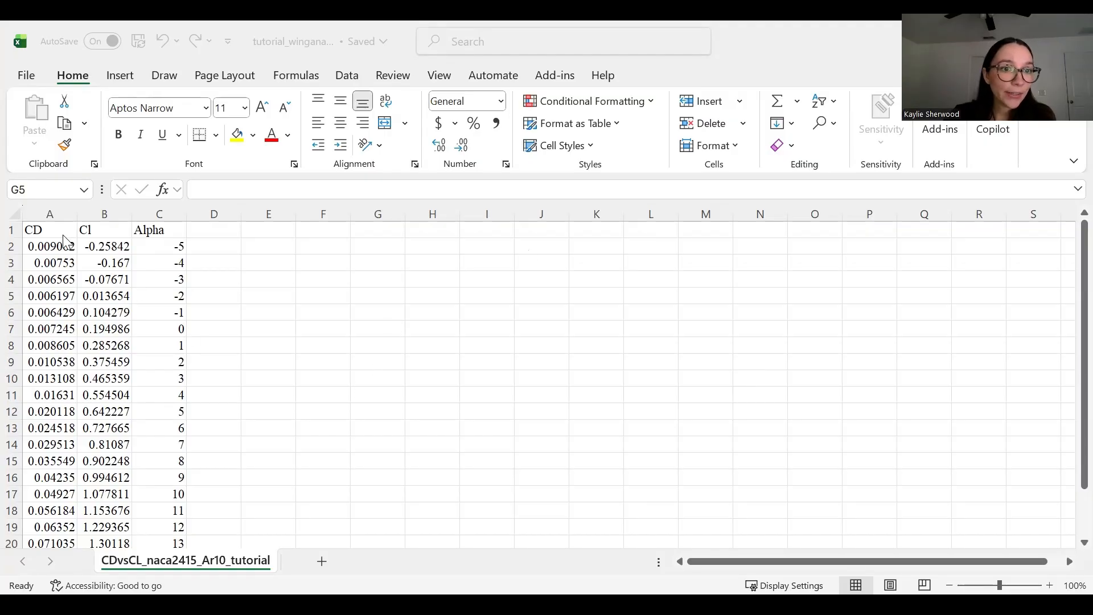
{"action": "left_click", "coordinate": [102, 276]}
{"action": "scroll", "coordinate": [103, 279], "scroll_direction": "down", "scroll_amount": 3}
{"action": "scroll", "coordinate": [104, 281], "scroll_direction": "up", "scroll_amount": 3}
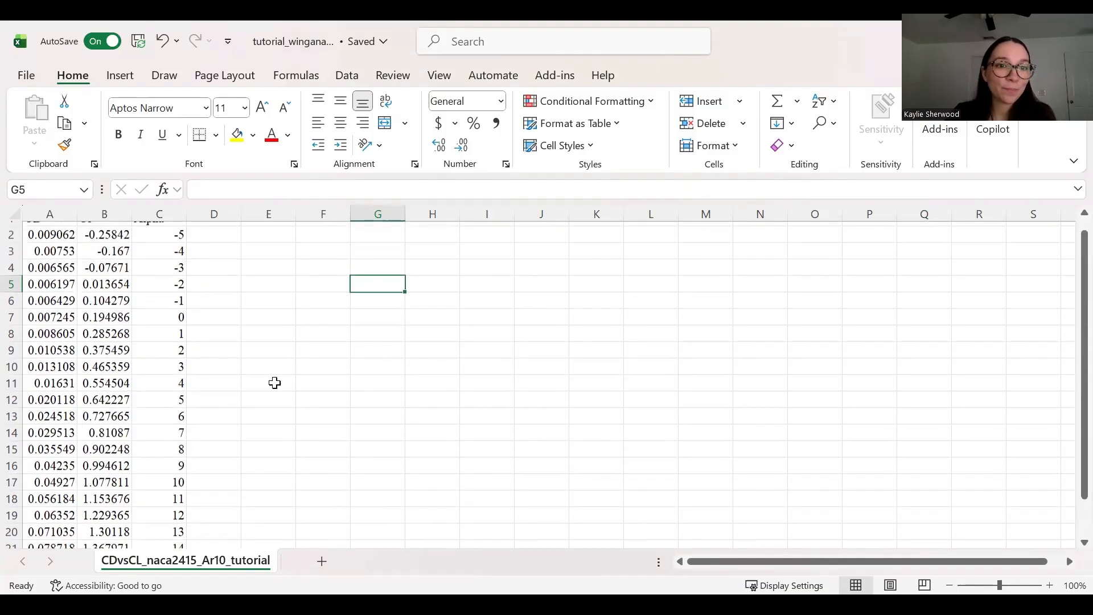
{"action": "scroll", "coordinate": [271, 391], "scroll_direction": "up", "scroll_amount": 1}
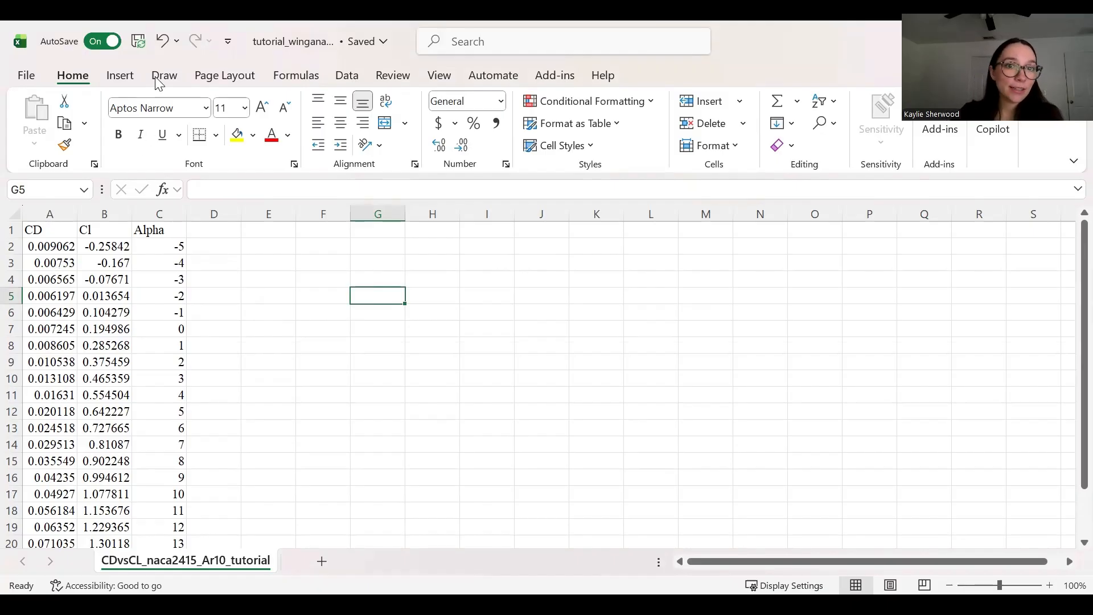
Step: Insert a blank scatter chart and place it beside the data
{"action": "left_click", "coordinate": [481, 145]}
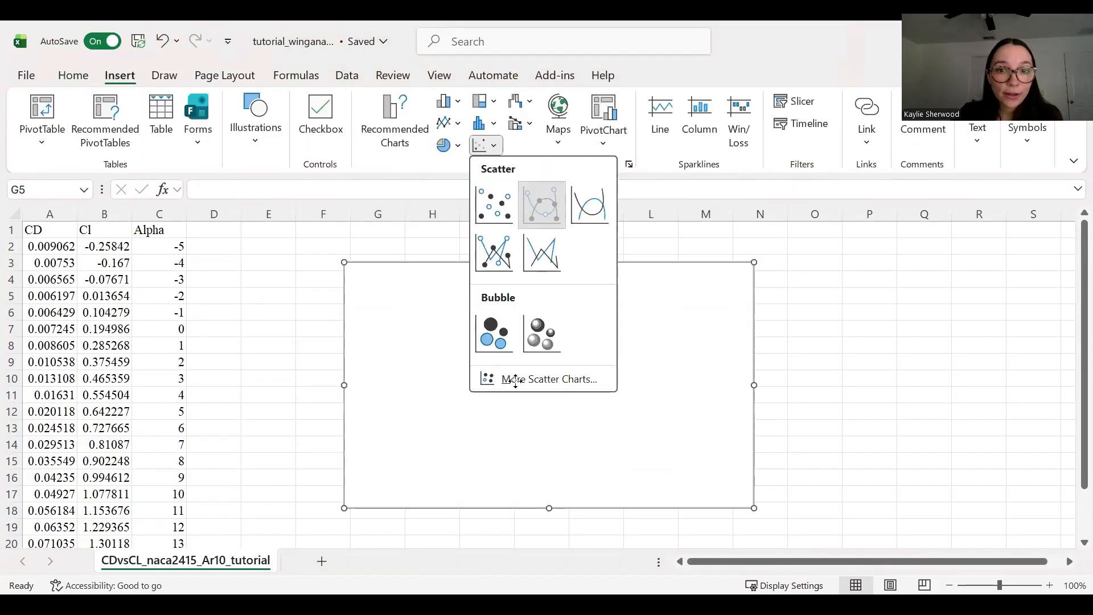
{"action": "left_click_drag", "start_coordinate": [515, 380], "coordinate": [410, 357]}
{"action": "left_click", "coordinate": [751, 361]}
{"action": "scroll", "coordinate": [139, 429], "scroll_direction": "down", "scroll_amount": 1}
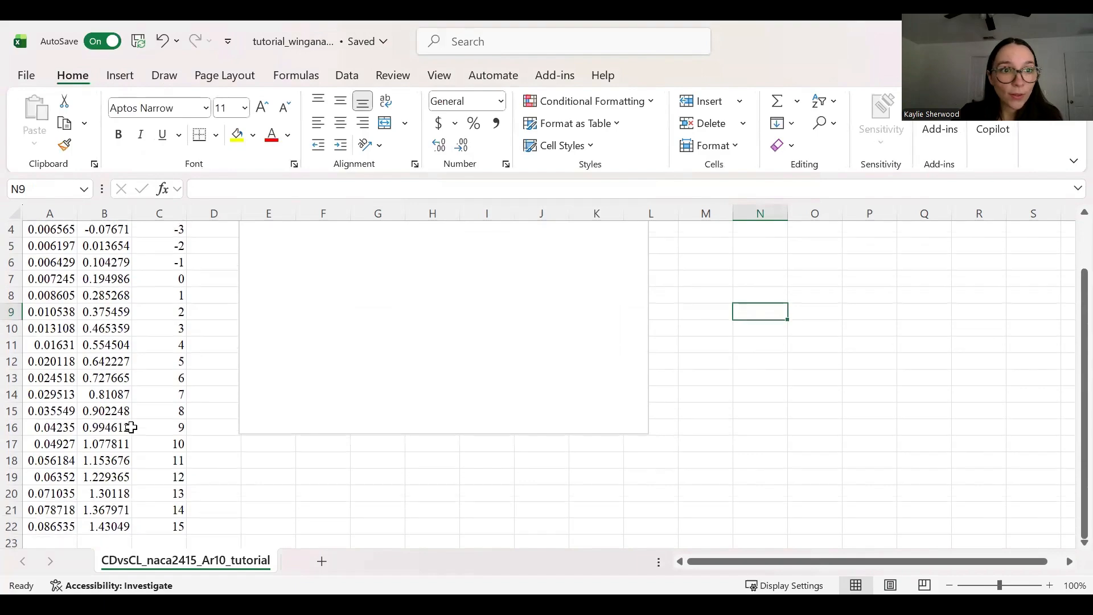
{"action": "scroll", "coordinate": [195, 397], "scroll_direction": "up", "scroll_amount": 1}
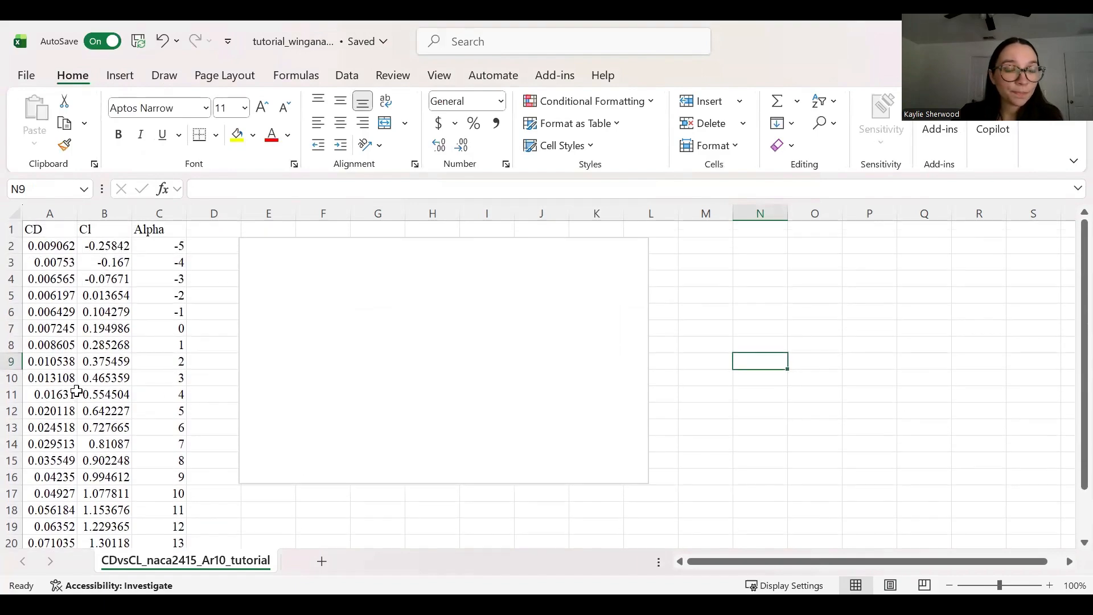
Step: Add a series named Cl VS Alpha with X values from Alpha cells C2:C22
{"action": "left_click", "coordinate": [395, 318]}
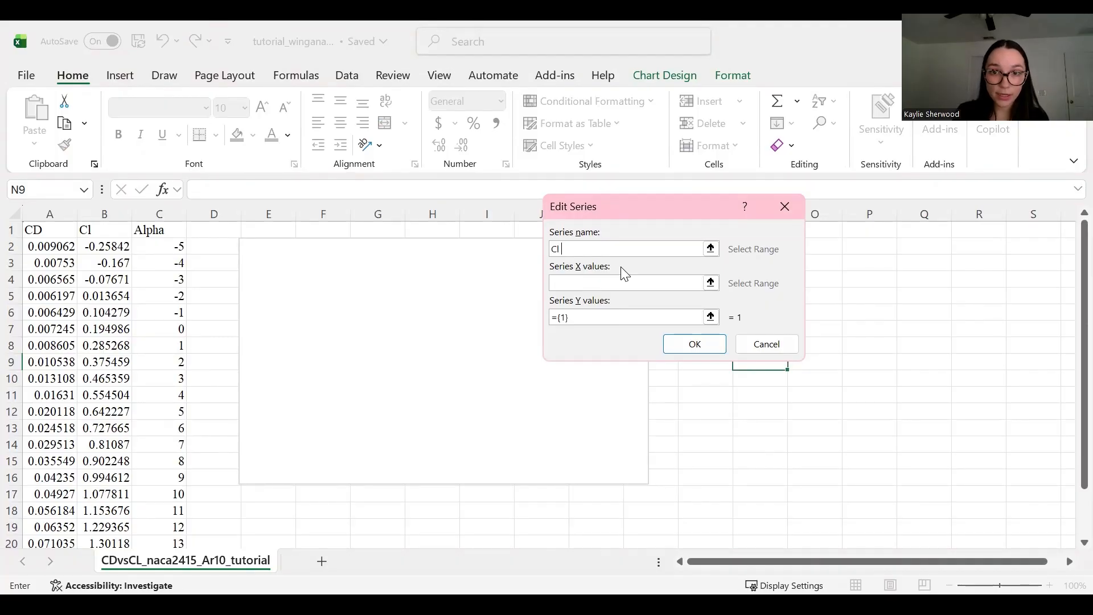
{"action": "type", "text": "VS Al"}
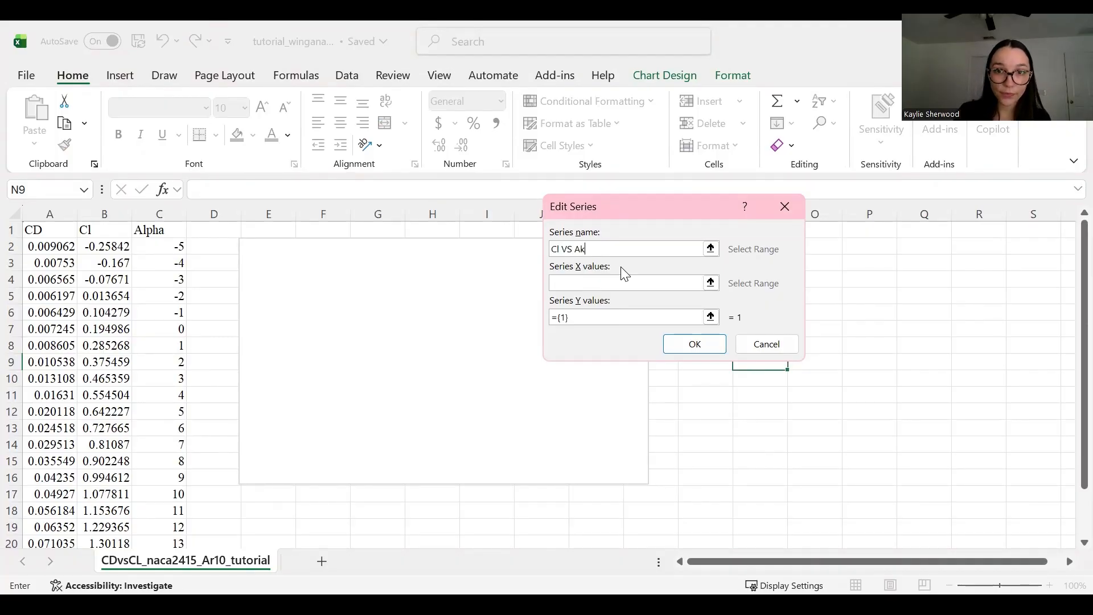
{"action": "type", "text": "pha"}
{"action": "left_click", "coordinate": [614, 280]}
{"action": "left_click", "coordinate": [170, 246]}
{"action": "left_click_drag", "start_coordinate": [169, 275], "coordinate": [164, 512]}
{"action": "left_click", "coordinate": [554, 322]}
Step: Set the series Y values to Cl cells B2:B22 and confirm the chart data
{"action": "key", "text": "ctrl+a"}
{"action": "key", "text": "BackSpace"}
{"action": "scroll", "coordinate": [170, 339], "scroll_direction": "up", "scroll_amount": 2}
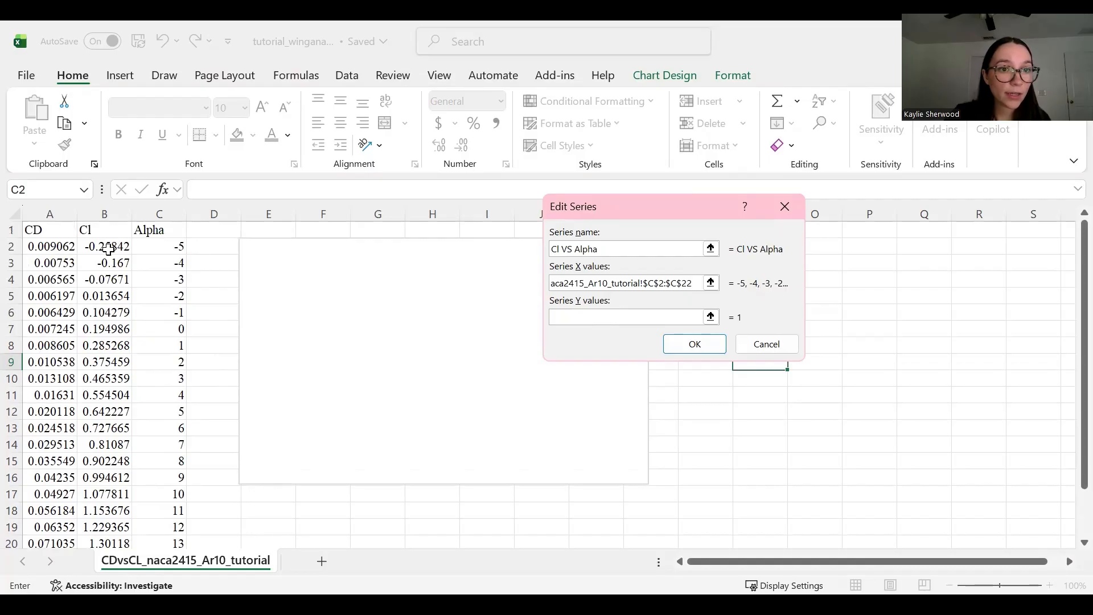
{"action": "left_click_drag", "start_coordinate": [108, 249], "coordinate": [97, 508]}
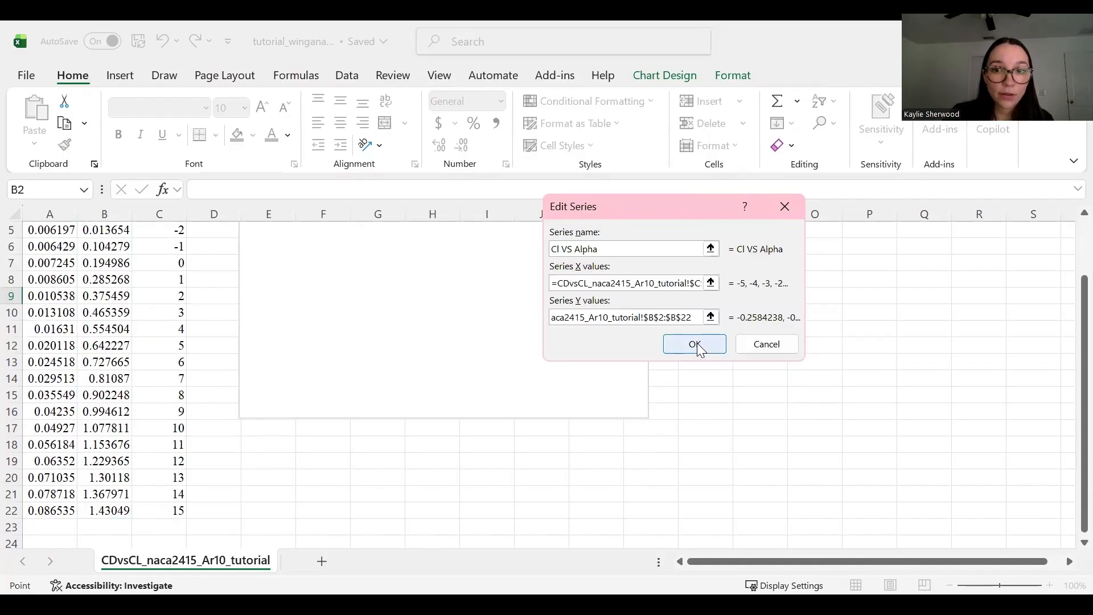
{"action": "left_click", "coordinate": [696, 345]}
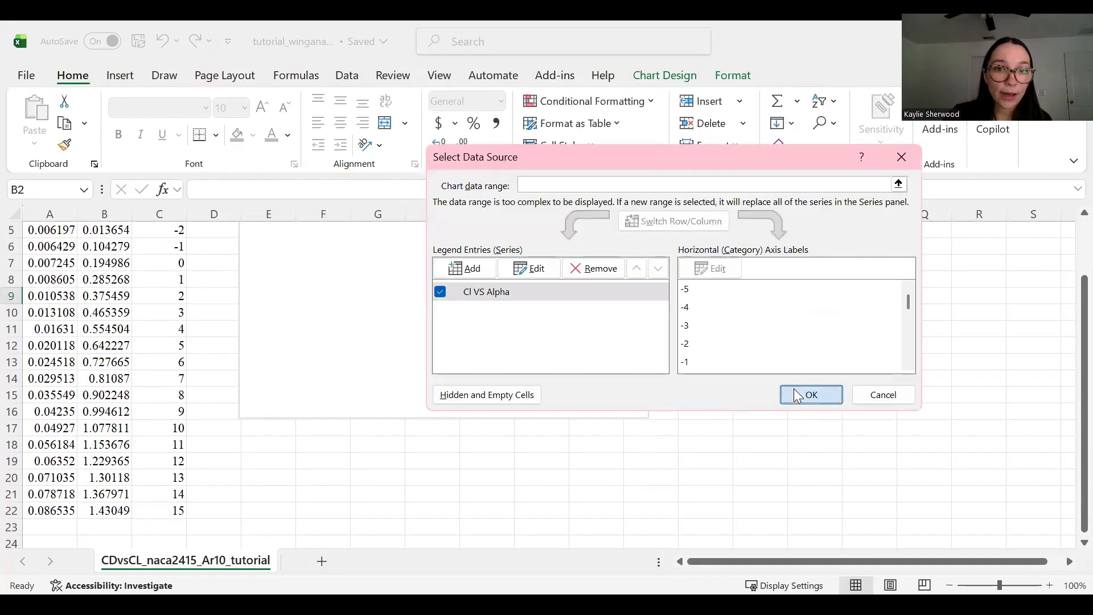
{"action": "left_click", "coordinate": [807, 393]}
{"action": "left_click", "coordinate": [807, 419]}
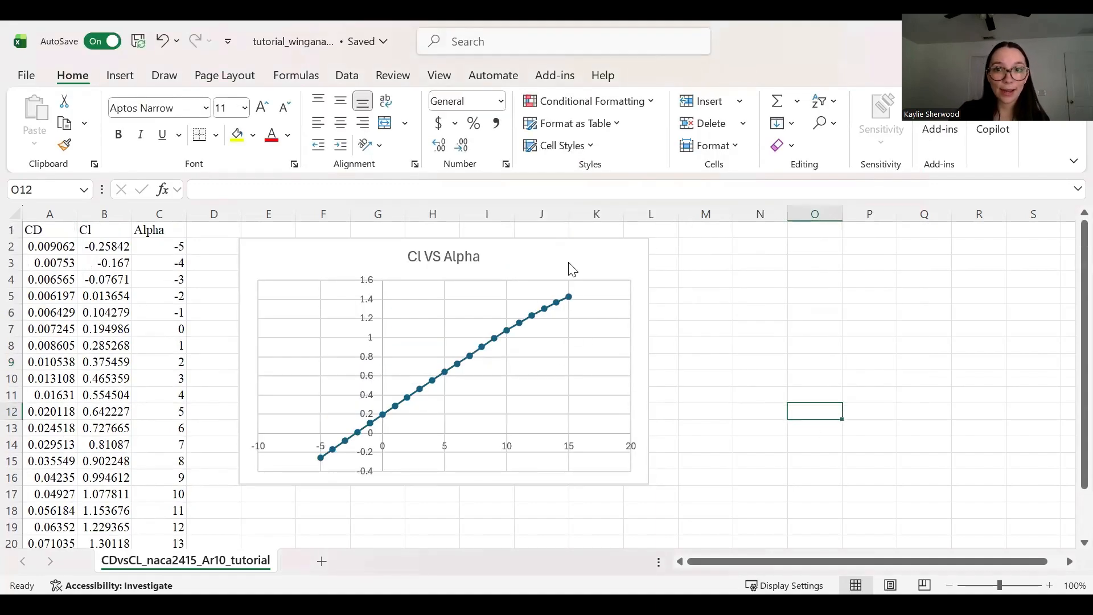
{"action": "left_click", "coordinate": [647, 484]}
Step: Shrink the Cl VS Alpha chart and add a series named Cd VS Alpha to the blank chart
{"action": "left_click_drag", "start_coordinate": [648, 484], "coordinate": [578, 451]}
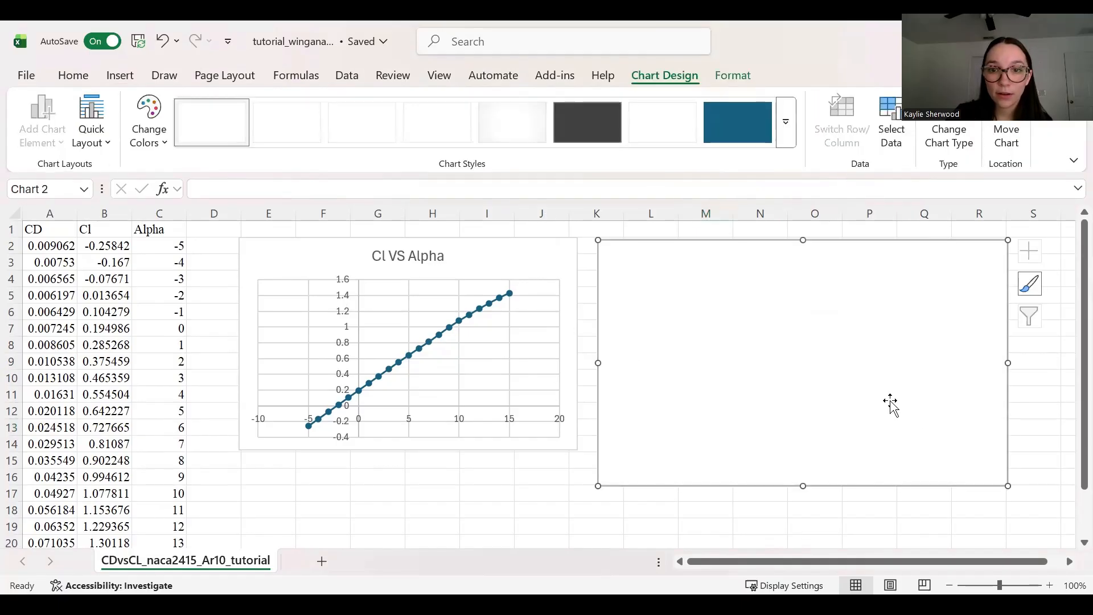
{"action": "right_click", "coordinate": [739, 348]}
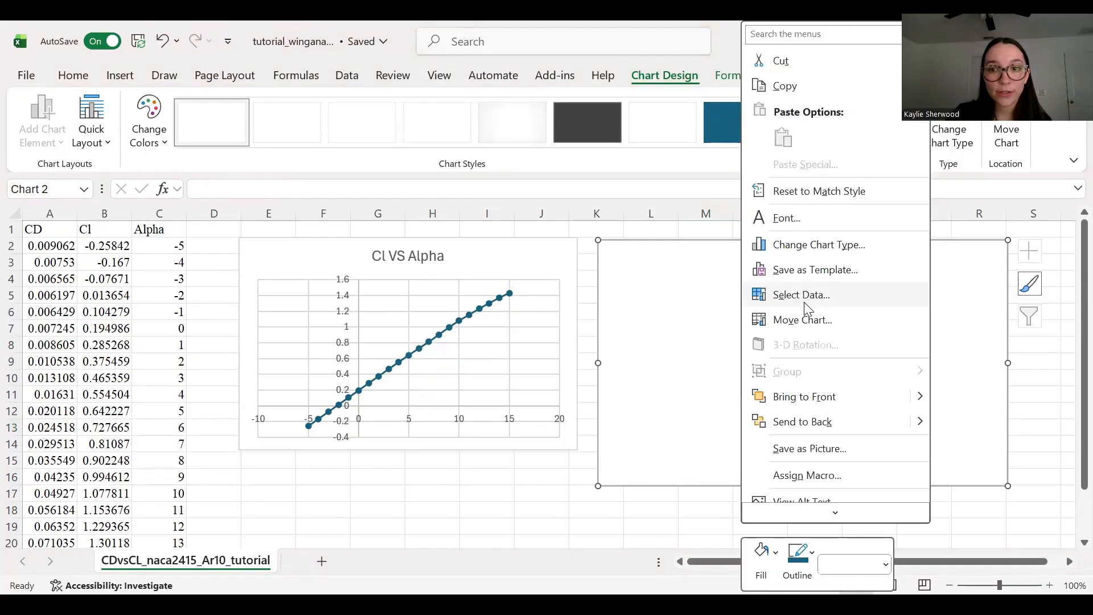
{"action": "left_click", "coordinate": [805, 302]}
{"action": "left_click", "coordinate": [708, 277]}
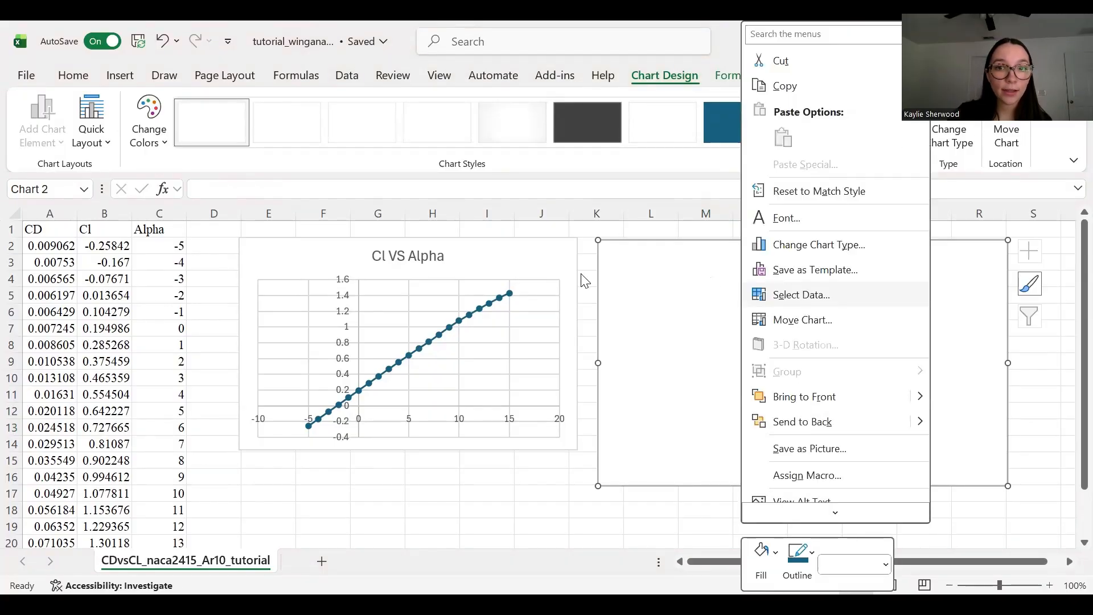
{"action": "type", "text": "Cd VS Alpga"}
{"action": "key", "text": "BackSpace"}
{"action": "key", "text": "BackSpace"}
{"action": "type", "text": "ha"}
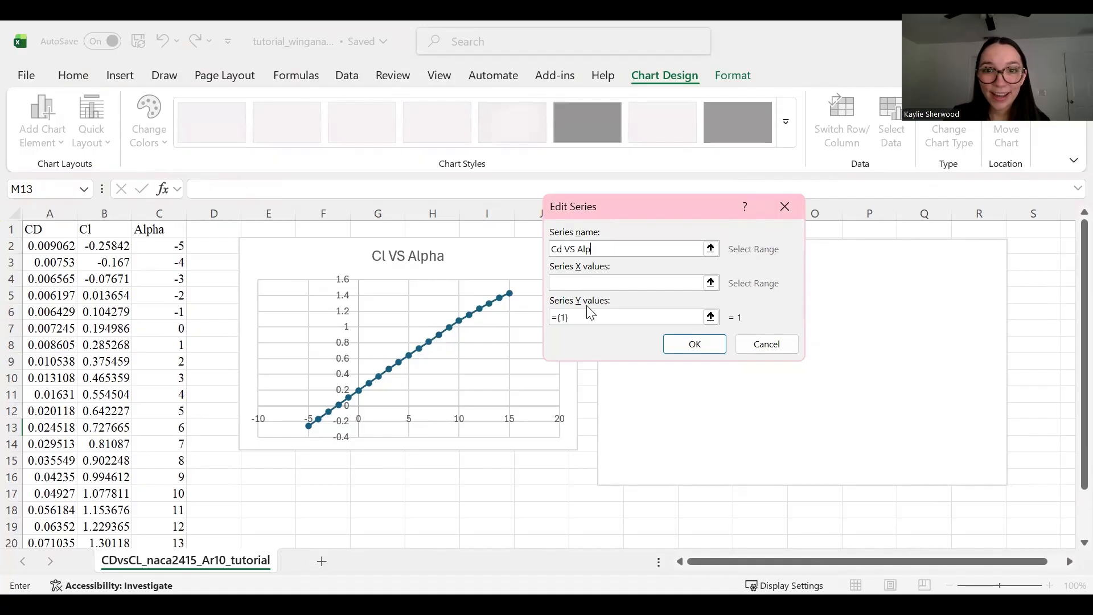
Step: Set the Cd VS Alpha series to X = C2:C22 and Y = A2:A22, then shrink the chart
{"action": "left_click", "coordinate": [593, 283]}
{"action": "left_click_drag", "start_coordinate": [180, 249], "coordinate": [160, 507]}
{"action": "left_click", "coordinate": [631, 320]}
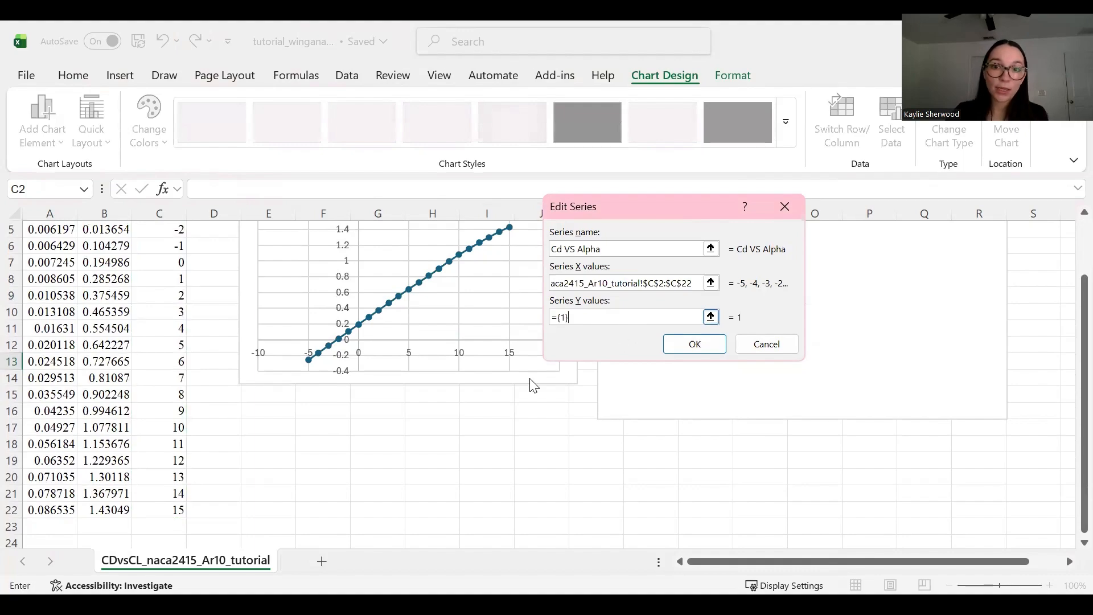
{"action": "key", "text": "BackSpace"}
{"action": "key", "text": "BackSpace"}
{"action": "key", "text": "BackSpace"}
{"action": "key", "text": "BackSpace"}
{"action": "scroll", "coordinate": [231, 420], "scroll_direction": "up", "scroll_amount": 2}
{"action": "left_click_drag", "start_coordinate": [57, 246], "coordinate": [57, 516]}
{"action": "left_click", "coordinate": [702, 345]}
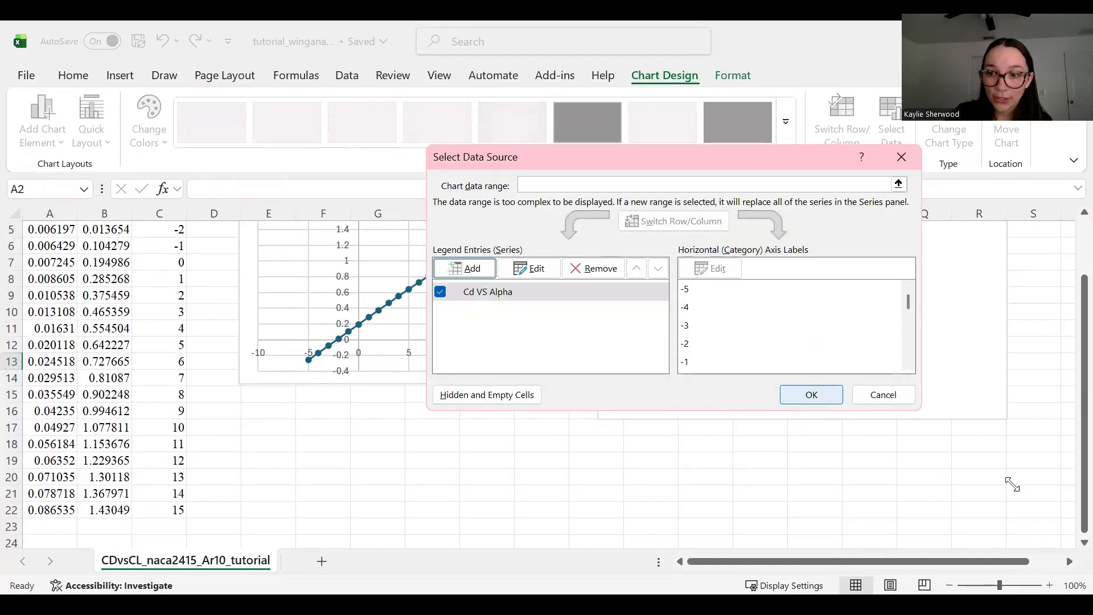
{"action": "key", "text": "Return"}
{"action": "left_click_drag", "start_coordinate": [986, 464], "coordinate": [964, 448]}
{"action": "left_click", "coordinate": [706, 491]}
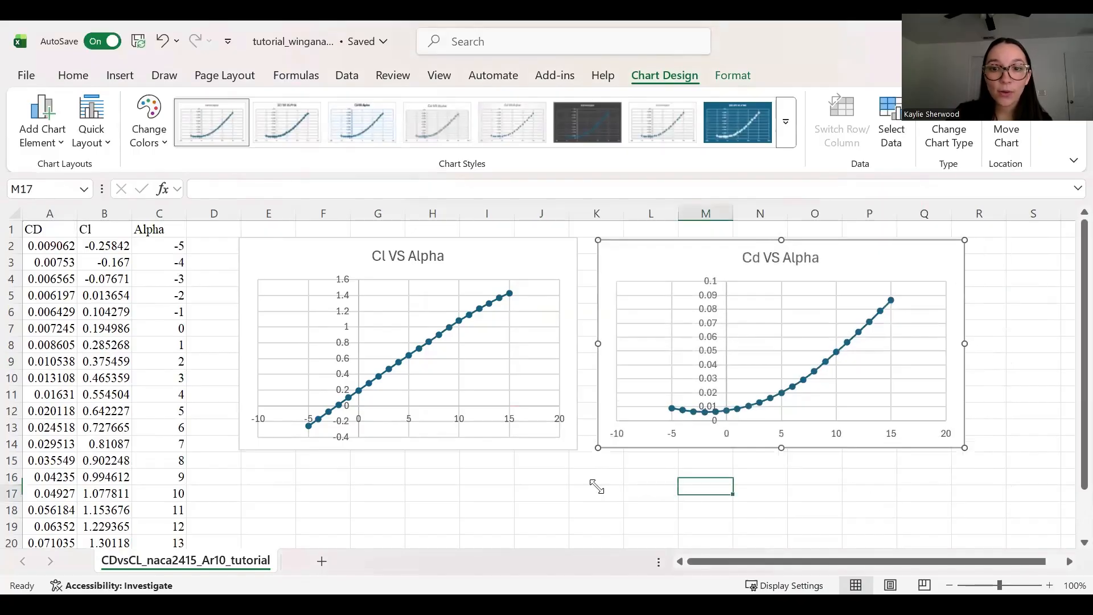
{"action": "scroll", "coordinate": [497, 407], "scroll_direction": "down", "scroll_amount": 1}
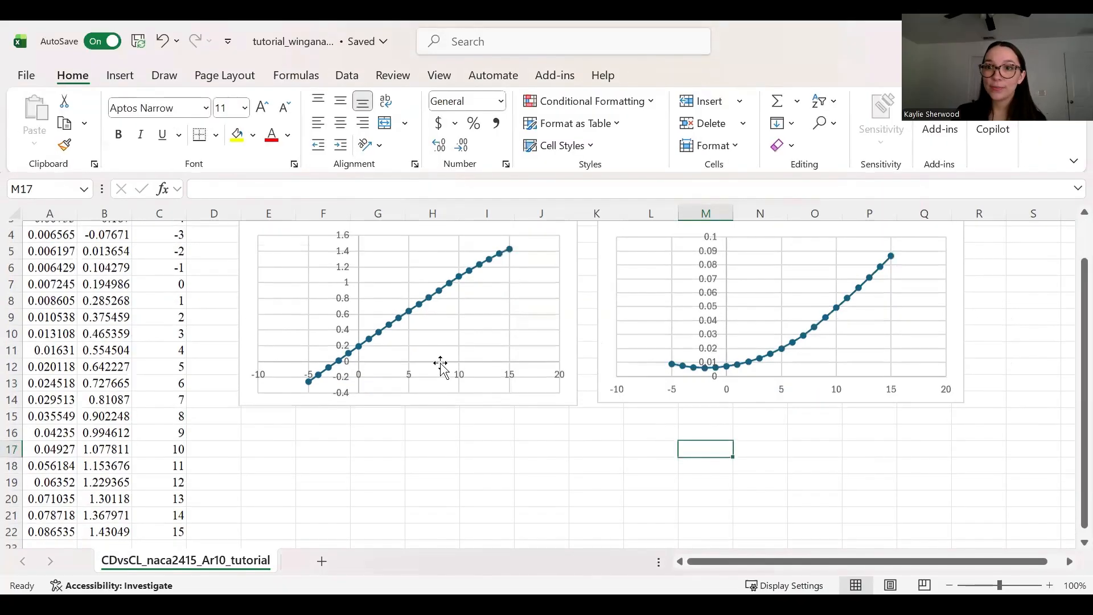
{"action": "scroll", "coordinate": [441, 365], "scroll_direction": "up", "scroll_amount": 1}
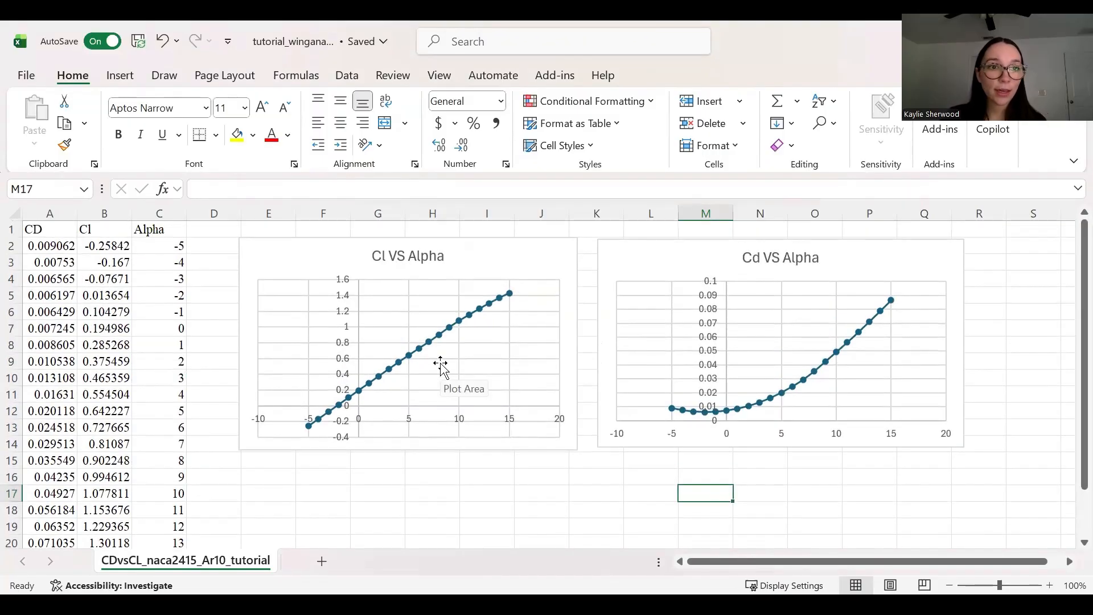
{"action": "scroll", "coordinate": [444, 358], "scroll_direction": "down", "scroll_amount": 1}
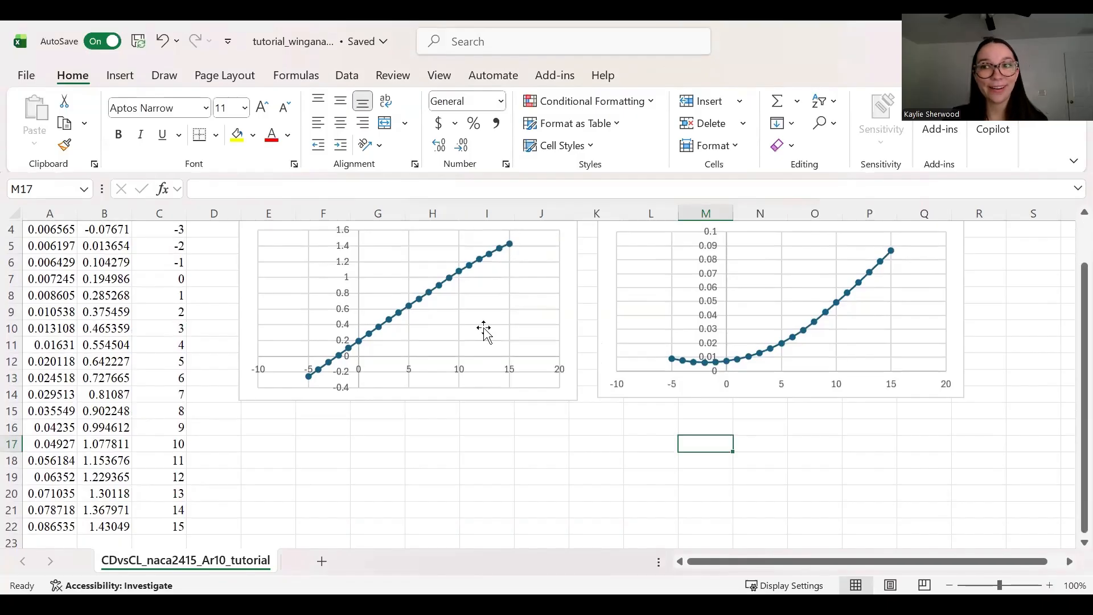
{"action": "scroll", "coordinate": [296, 498], "scroll_direction": "down", "scroll_amount": 2}
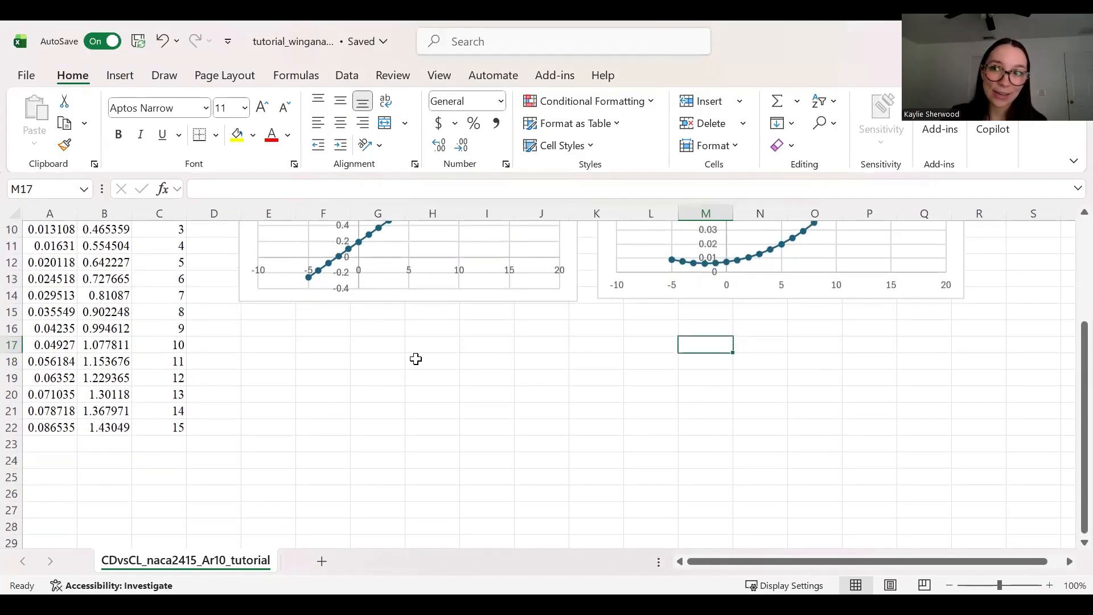
{"action": "scroll", "coordinate": [416, 359], "scroll_direction": "up", "scroll_amount": 3}
{"action": "scroll", "coordinate": [434, 325], "scroll_direction": "down", "scroll_amount": 2}
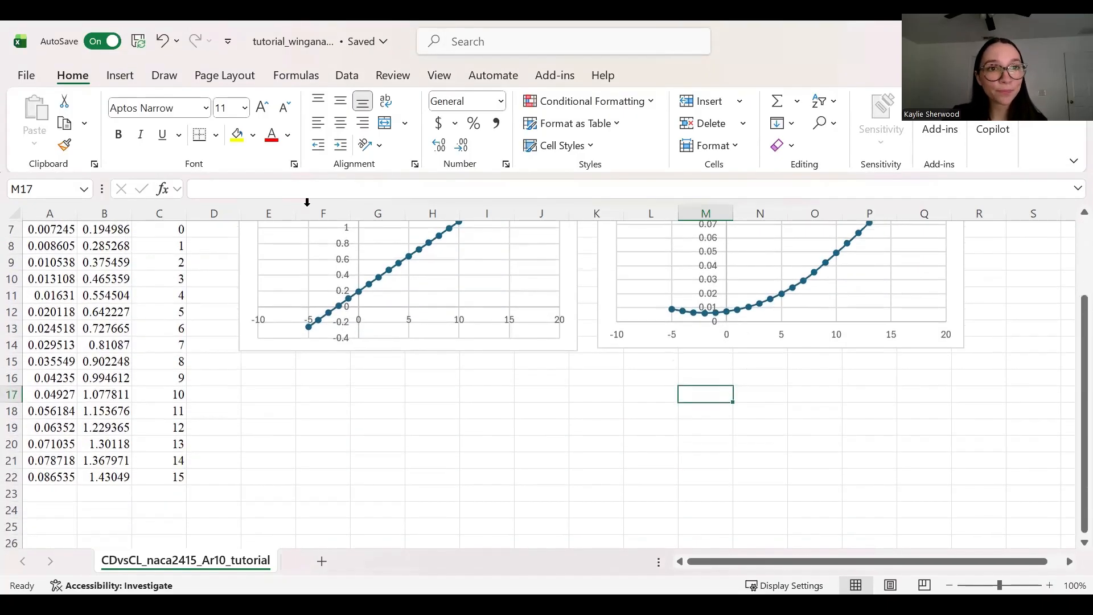
Step: Insert a Scatter with Smooth Lines and Markers chart below the two existing charts
{"action": "left_click", "coordinate": [120, 76]}
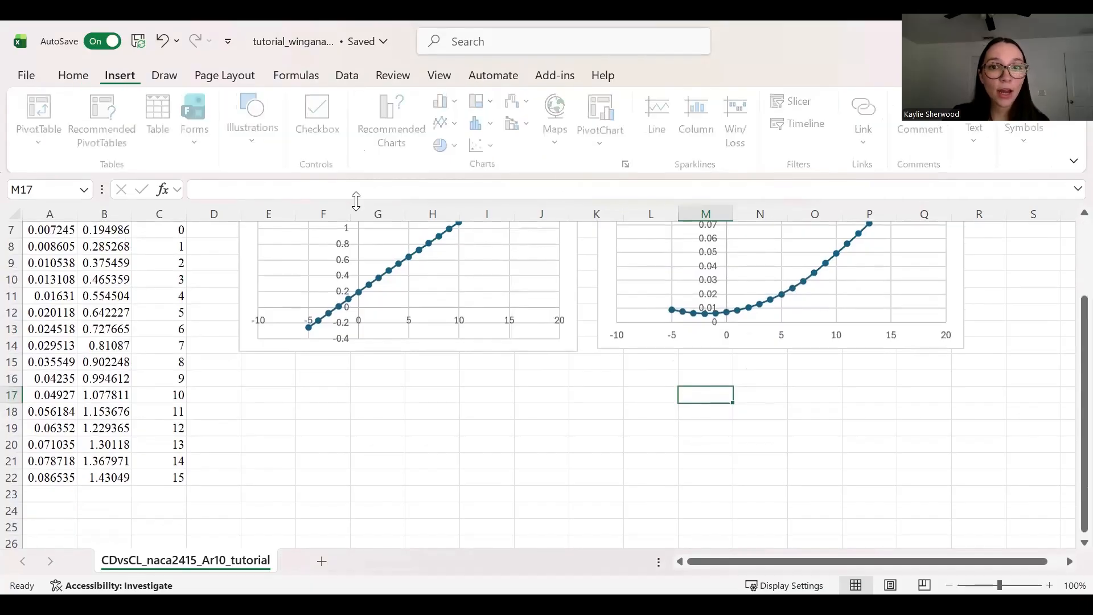
{"action": "left_click", "coordinate": [482, 149]}
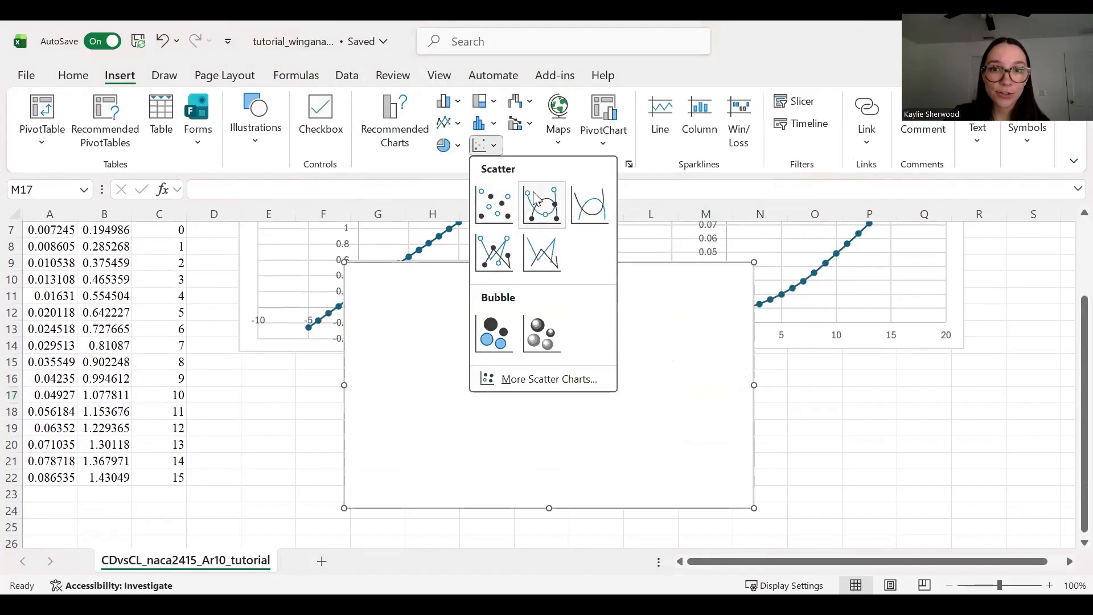
{"action": "left_click", "coordinate": [536, 200]}
{"action": "scroll", "coordinate": [561, 293], "scroll_direction": "down", "scroll_amount": 3}
{"action": "scroll", "coordinate": [626, 353], "scroll_direction": "up", "scroll_amount": 2}
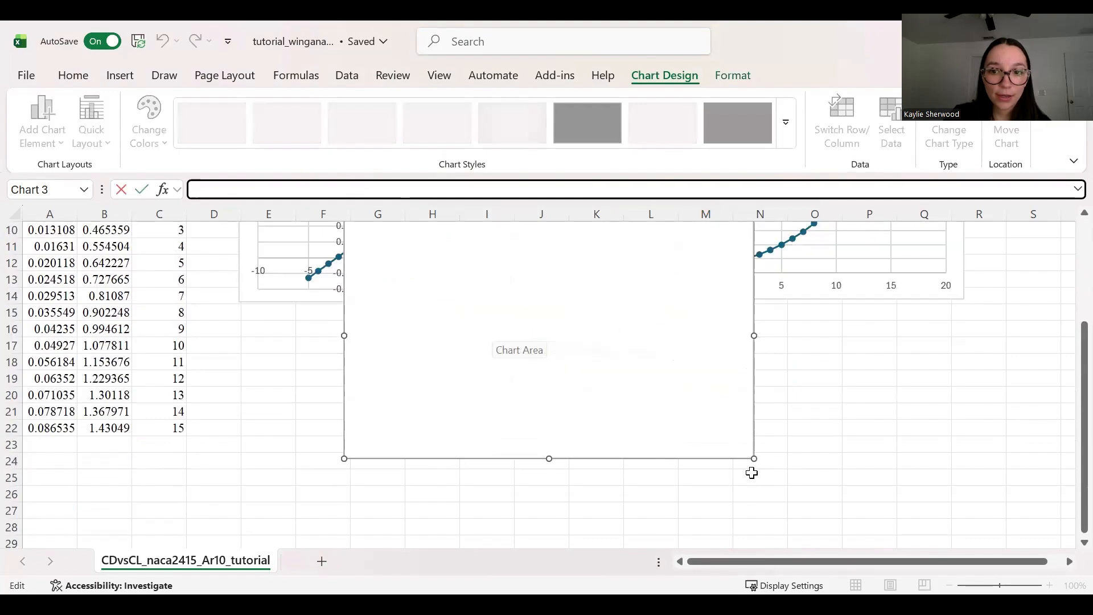
{"action": "left_click_drag", "start_coordinate": [567, 310], "coordinate": [464, 412]}
{"action": "left_click", "coordinate": [760, 378]}
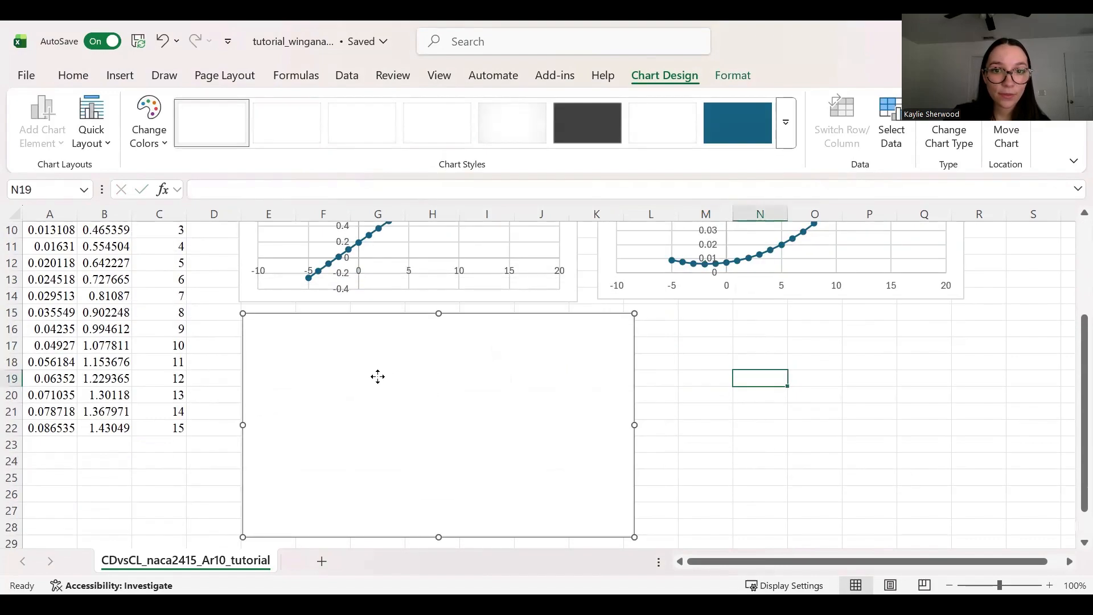
Step: Add a data series named Cl VS Cd to the new chart
{"action": "right_click", "coordinate": [540, 413]}
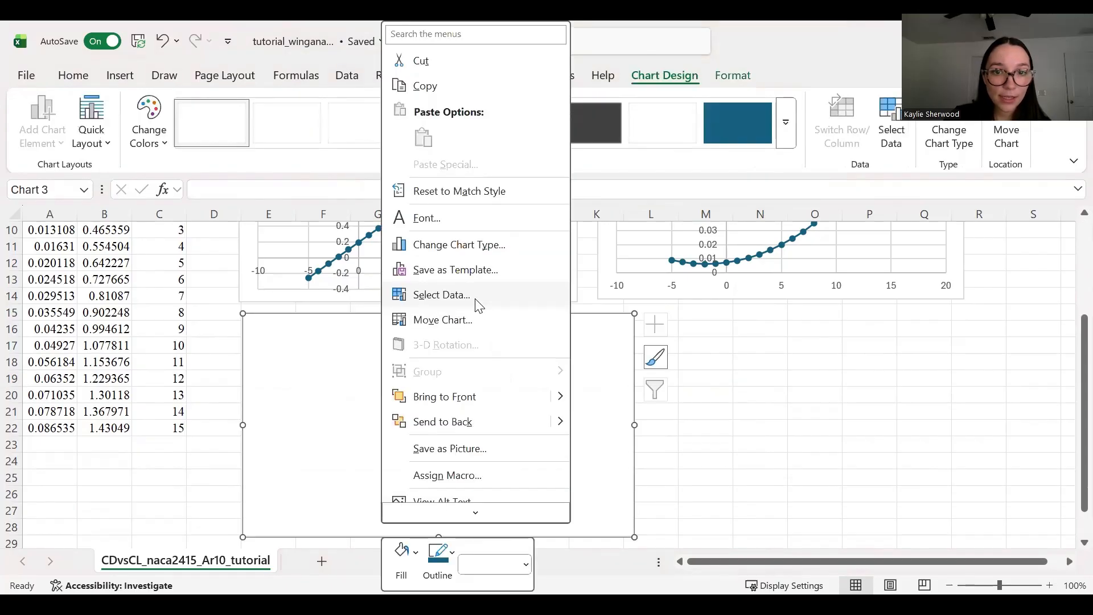
{"action": "left_click", "coordinate": [504, 298]}
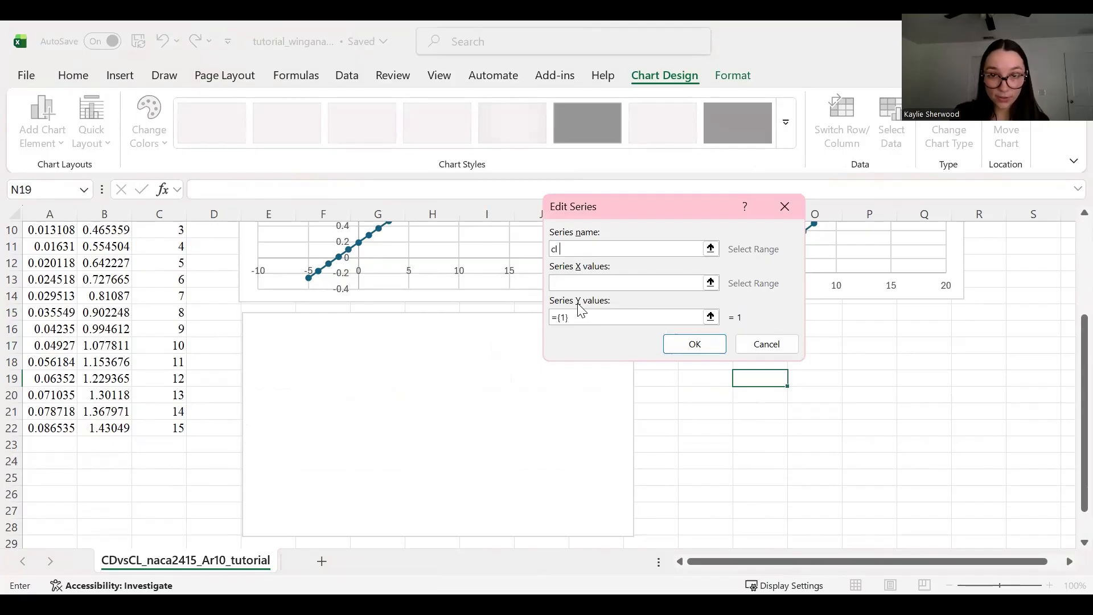
{"action": "type", "text": "Cl VS Cd"}
{"action": "left_click", "coordinate": [639, 282]}
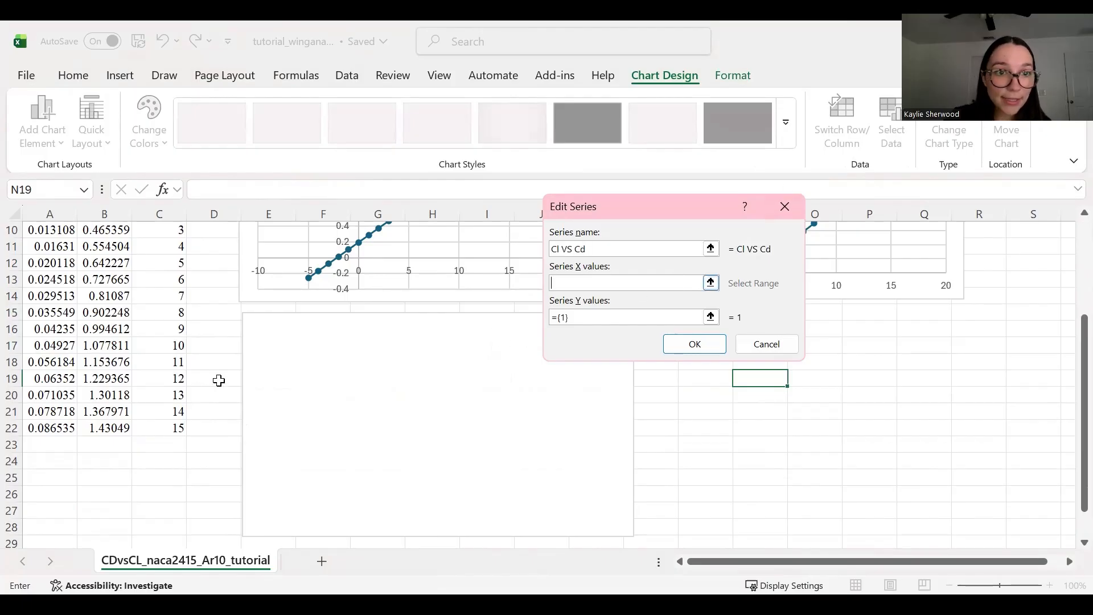
{"action": "scroll", "coordinate": [216, 378], "scroll_direction": "up", "scroll_amount": 3}
Step: Set the Cl VS Cd series to X = A2:A22 and Y = B2:B22, then confirm
{"action": "left_click", "coordinate": [65, 250]}
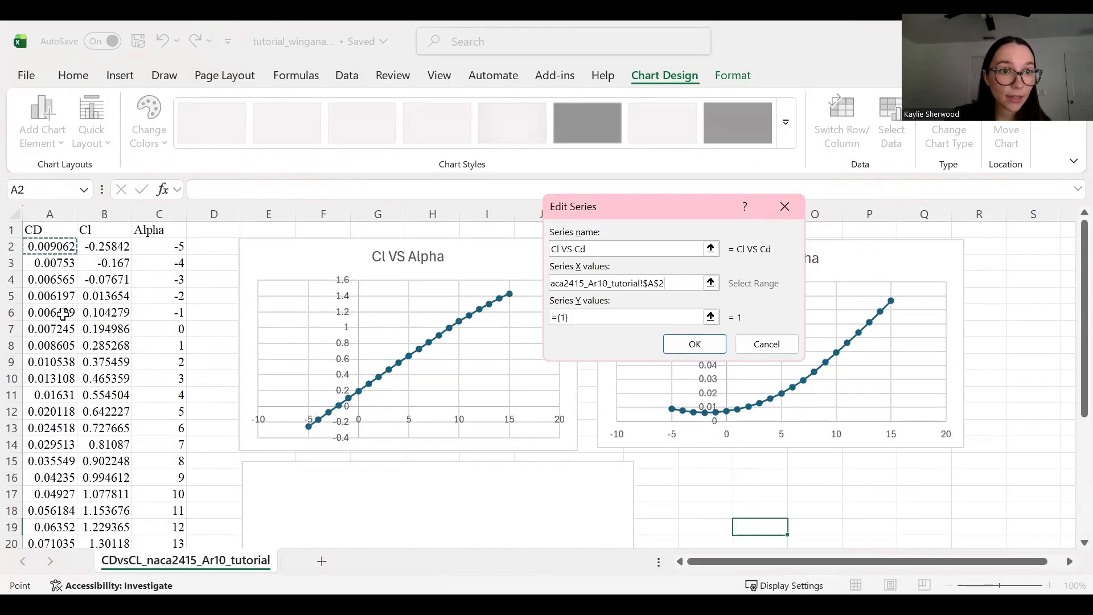
{"action": "left_click_drag", "start_coordinate": [62, 313], "coordinate": [51, 529]}
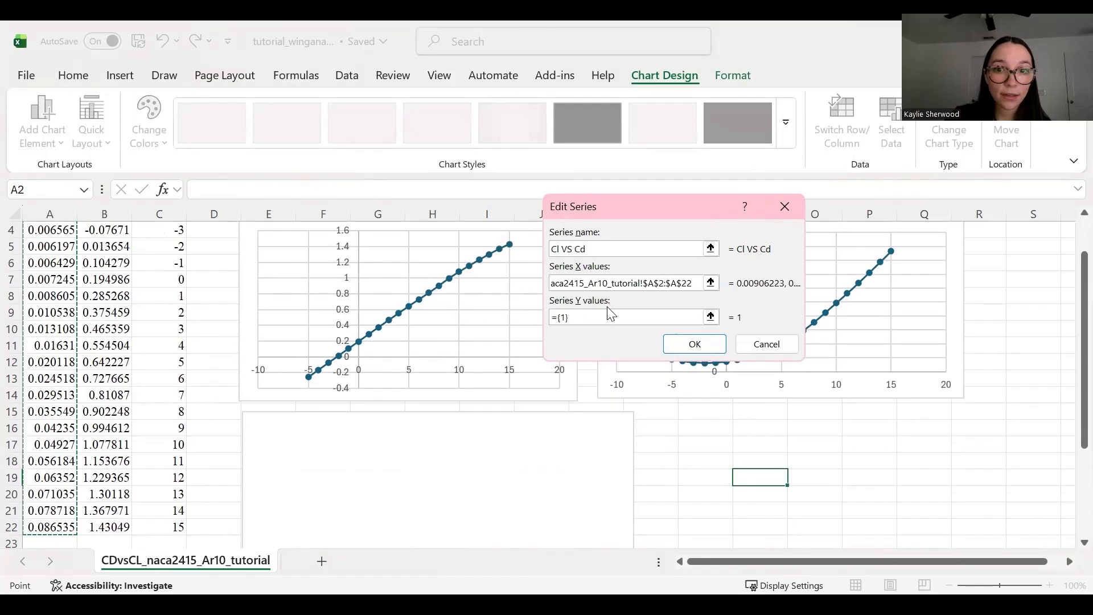
{"action": "left_click", "coordinate": [622, 318]}
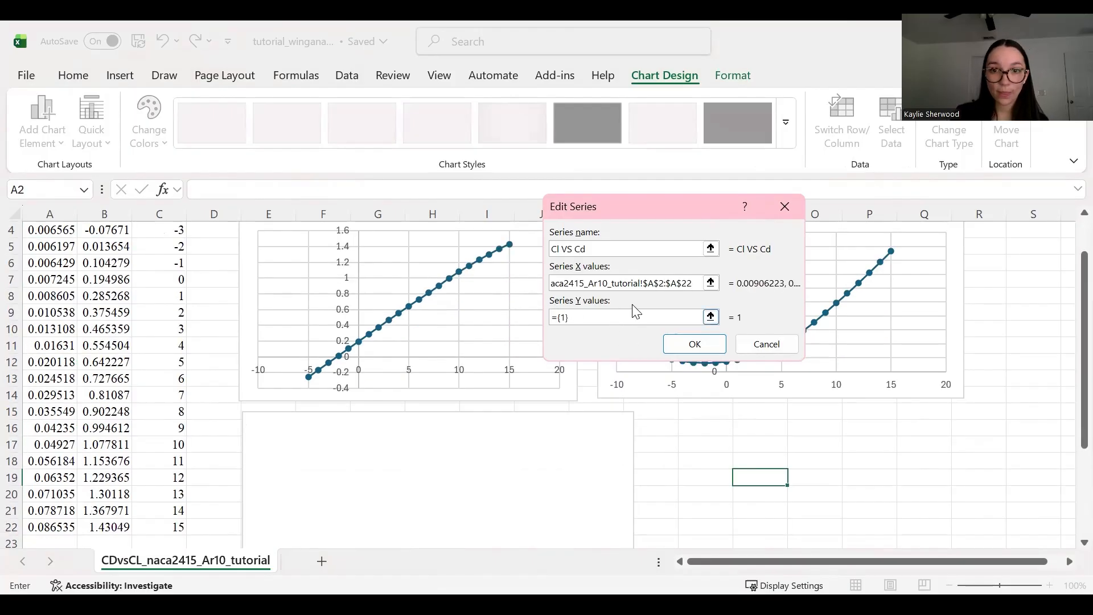
{"action": "key", "text": "BackSpace"}
{"action": "key", "text": "BackSpace"}
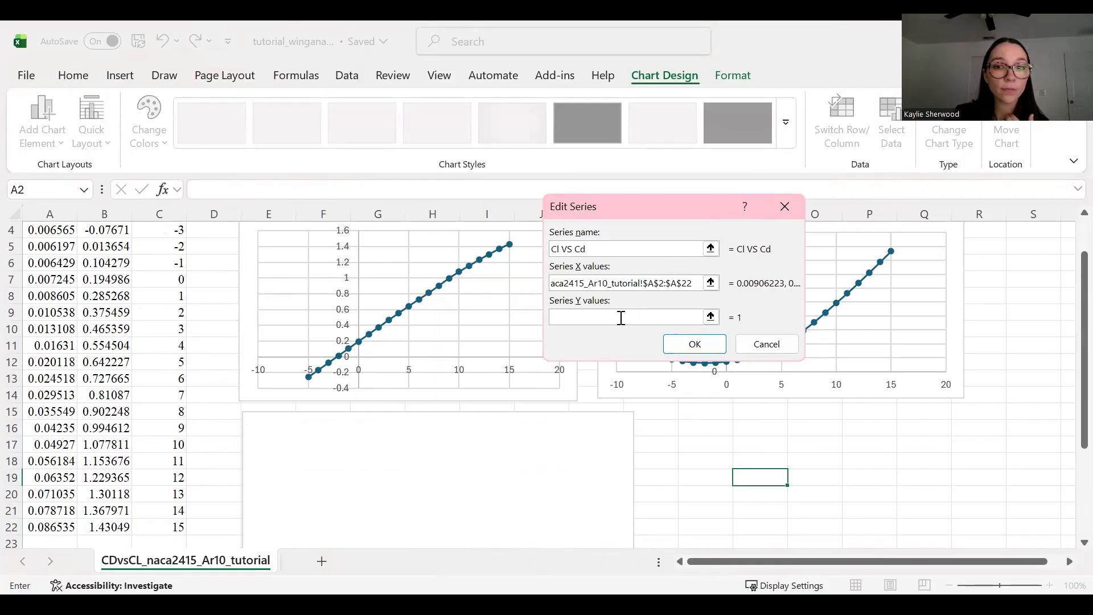
{"action": "scroll", "coordinate": [153, 455], "scroll_direction": "up", "scroll_amount": 1}
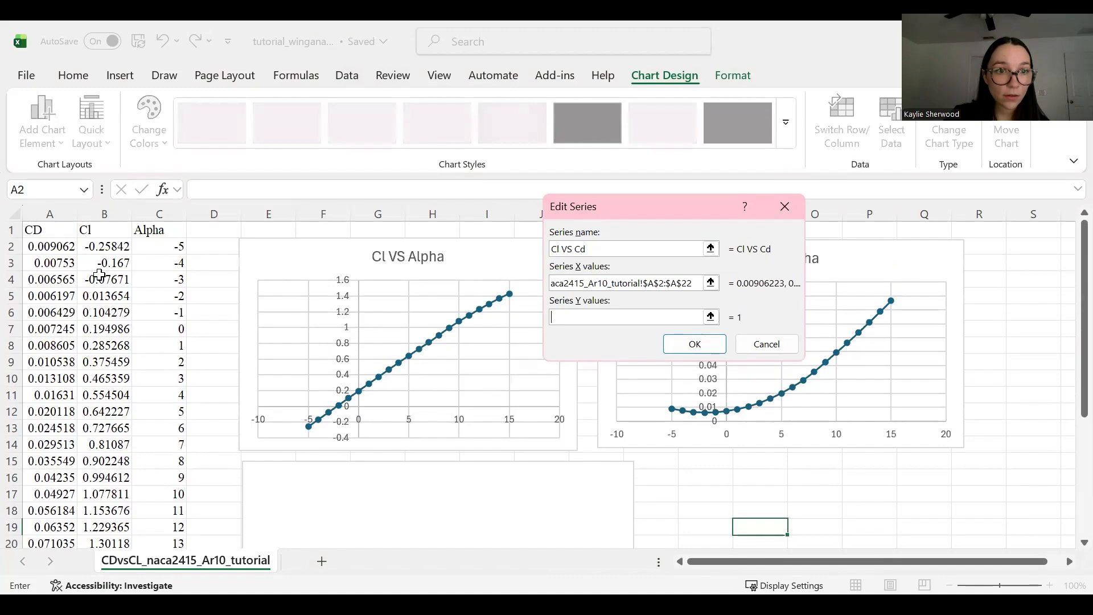
{"action": "left_click_drag", "start_coordinate": [104, 246], "coordinate": [98, 501]}
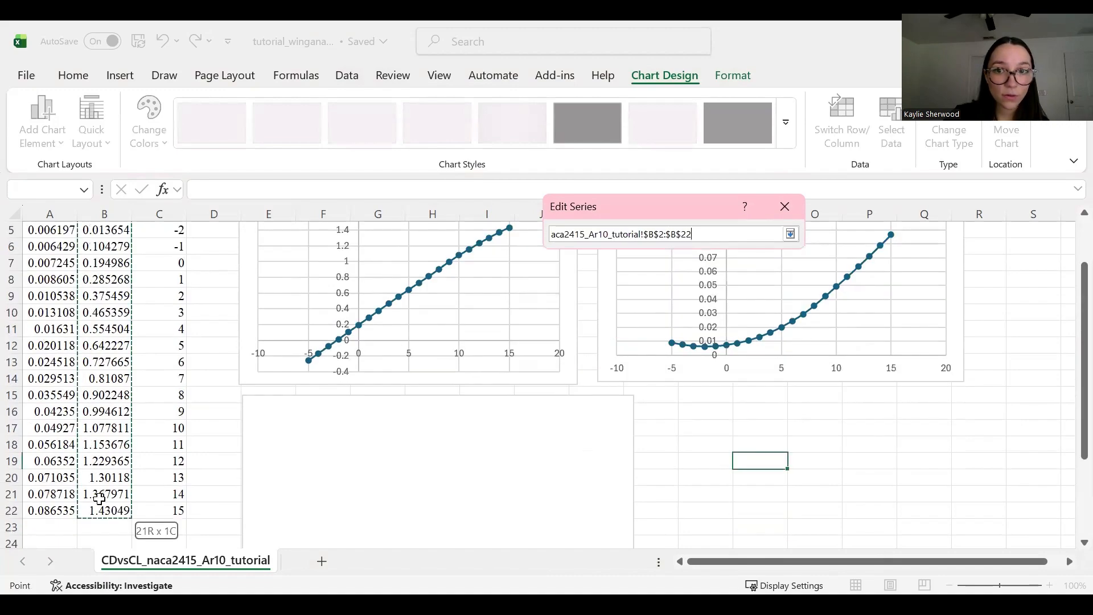
{"action": "key", "text": "Return"}
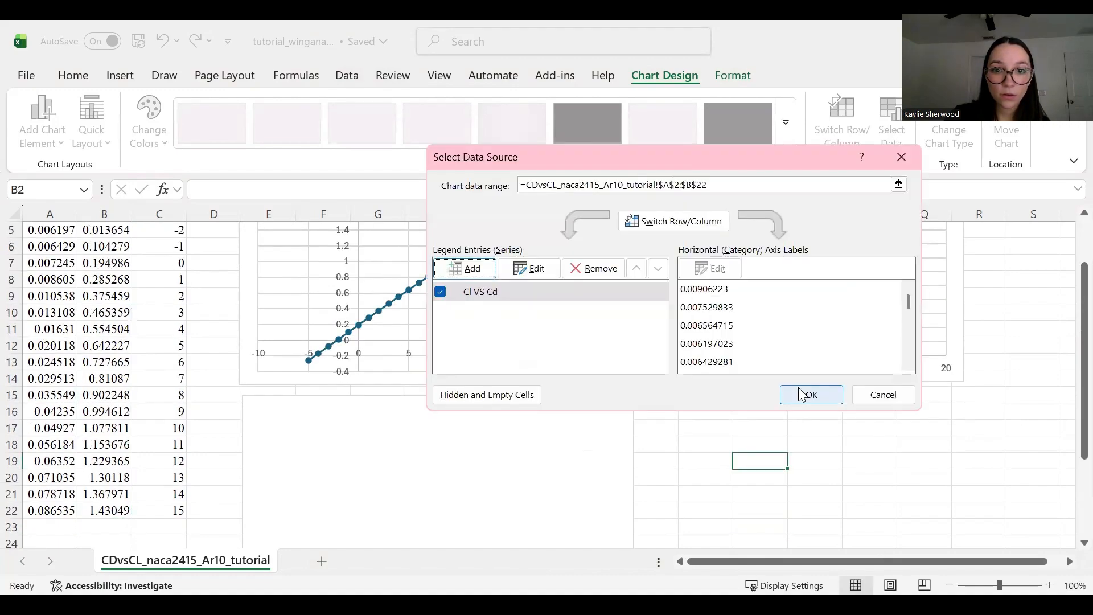
{"action": "left_click", "coordinate": [801, 391]}
{"action": "scroll", "coordinate": [734, 380], "scroll_direction": "down", "scroll_amount": 4}
{"action": "left_click", "coordinate": [736, 380]}
{"action": "scroll", "coordinate": [725, 384], "scroll_direction": "up", "scroll_amount": 3}
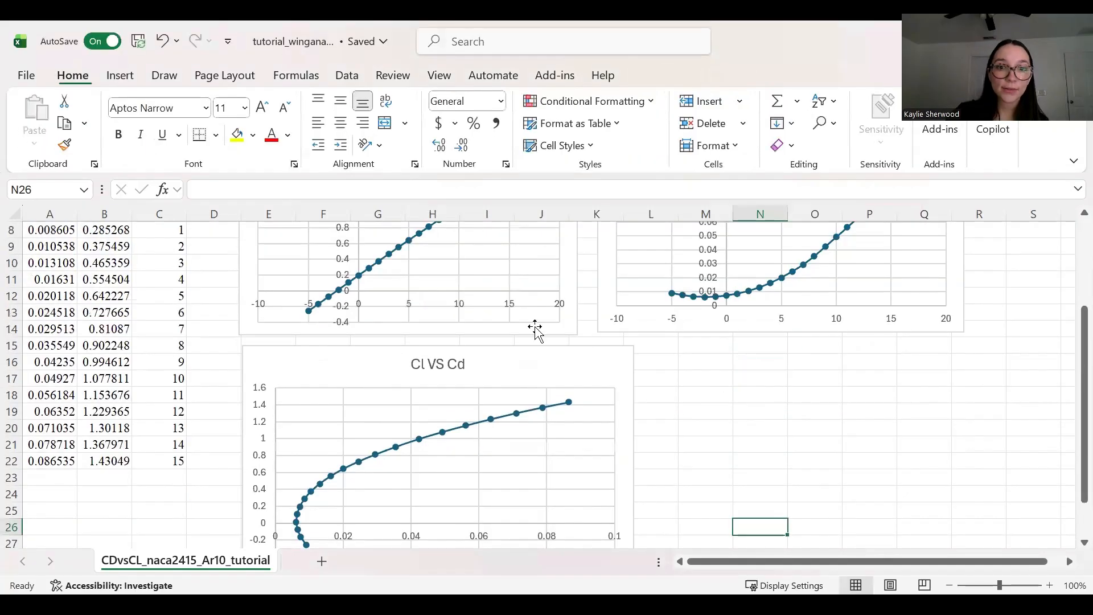
Step: With the CL/CD heading in D1, select cell D2 for the first ratio
{"action": "scroll", "coordinate": [679, 430], "scroll_direction": "down", "scroll_amount": 1}
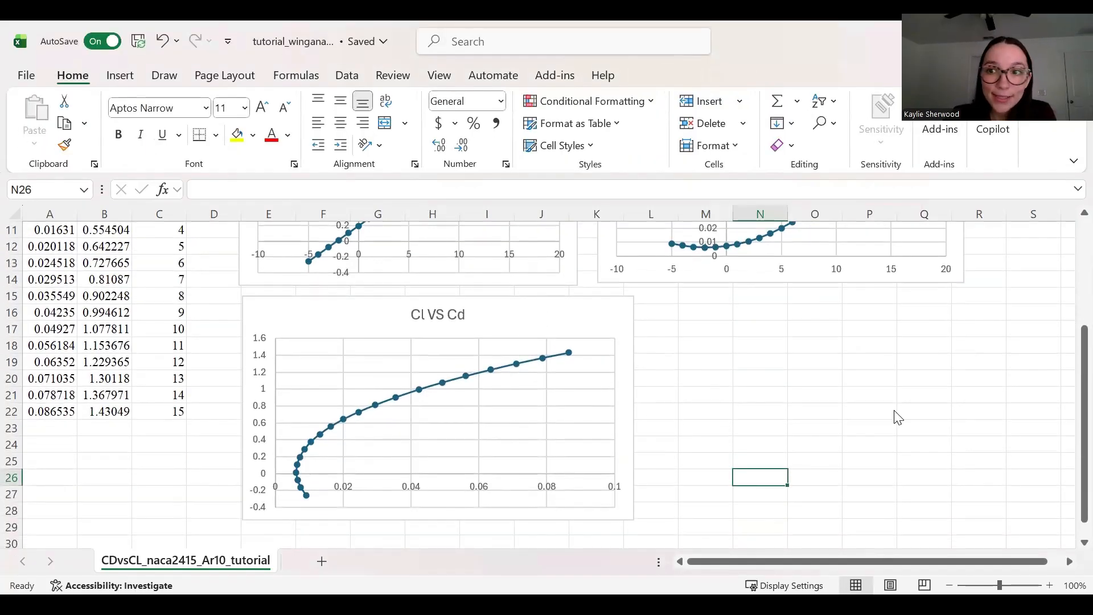
{"action": "scroll", "coordinate": [890, 419], "scroll_direction": "up", "scroll_amount": 3}
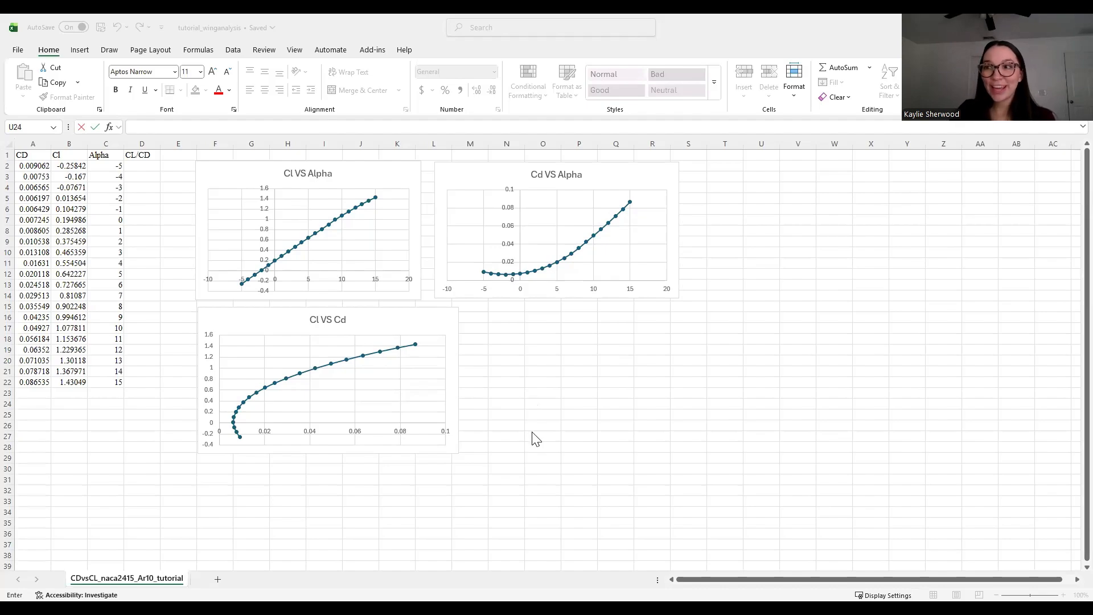
{"action": "left_click", "coordinate": [145, 166]}
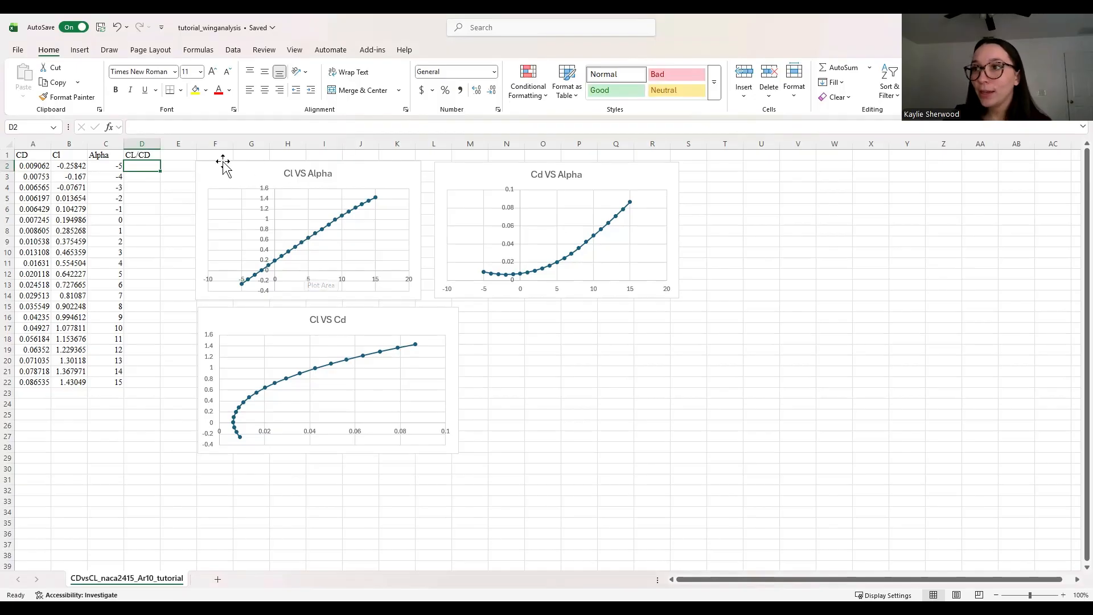
Step: Enter =B2/A2 in D2 and =B3/A3 in D3, then fill the ratio down to D22
{"action": "double_click", "coordinate": [142, 167]}
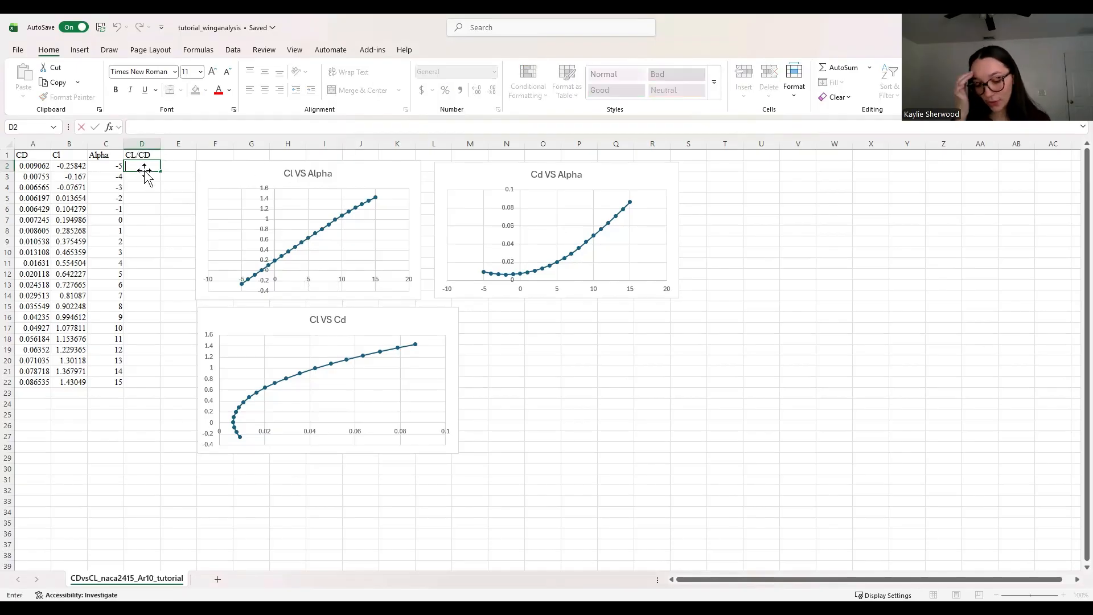
{"action": "type", "text": "="}
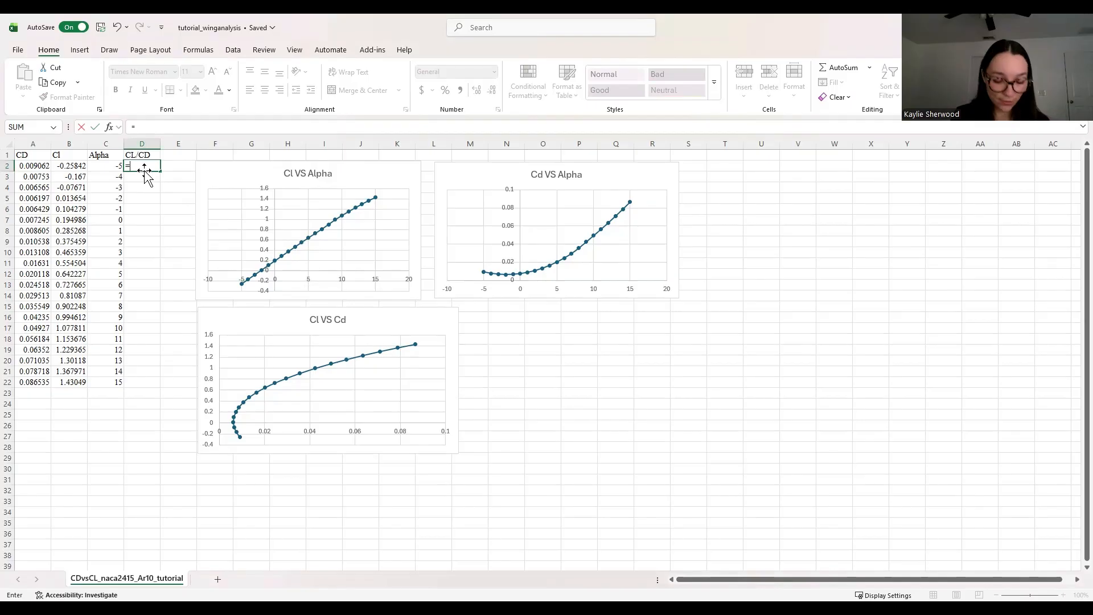
{"action": "type", "text": "C"}
{"action": "key", "text": "BackSpace"}
{"action": "type", "text": "B"}
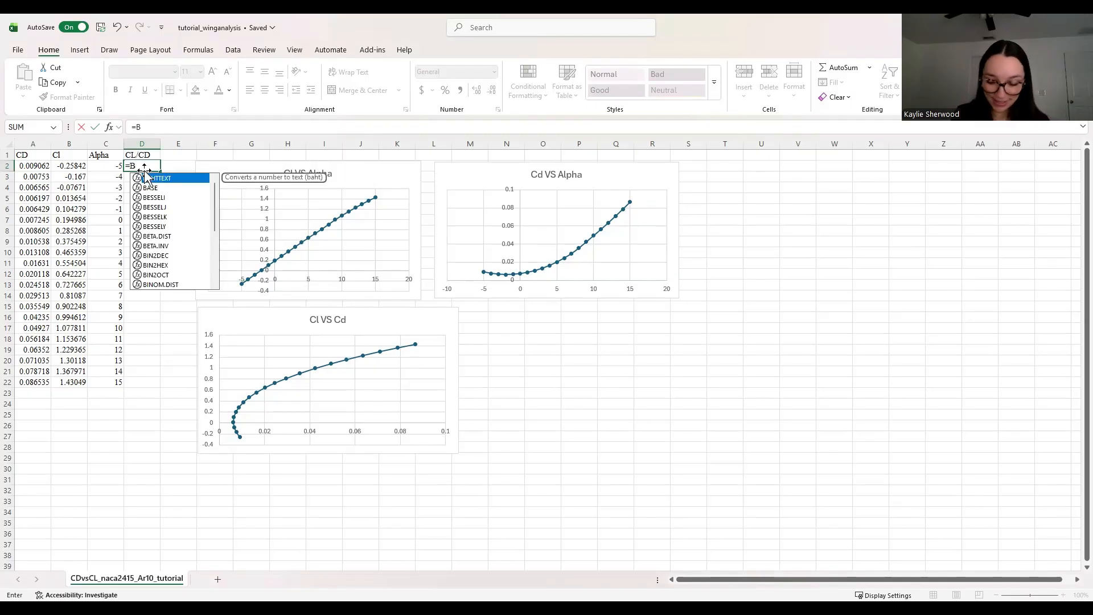
{"action": "type", "text": "2/A2"}
{"action": "key", "text": "Return"}
{"action": "type", "text": "="}
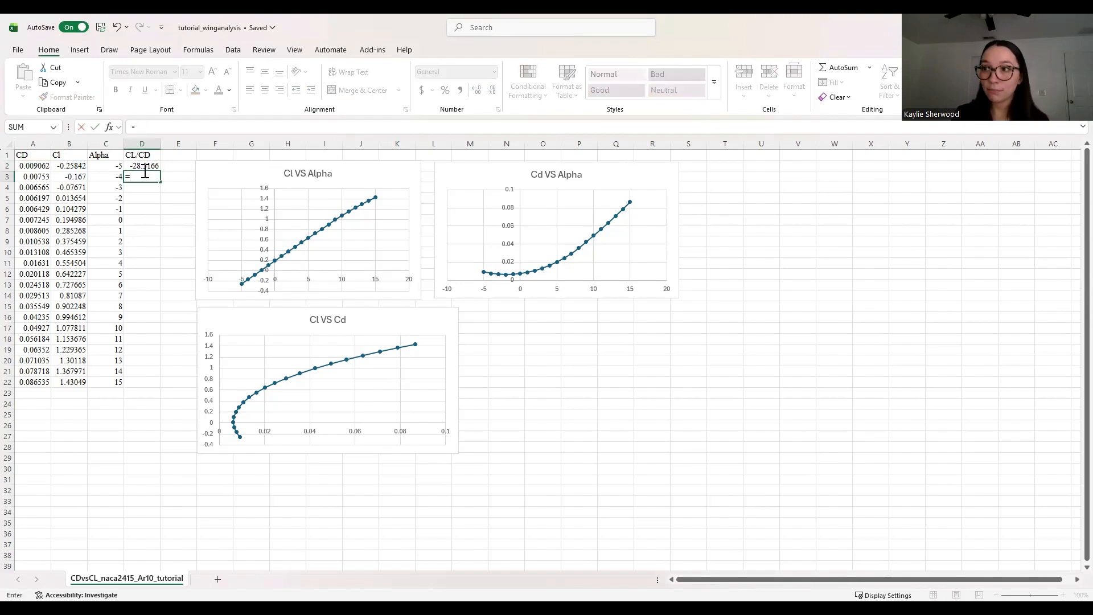
{"action": "type", "text": "B3/"}
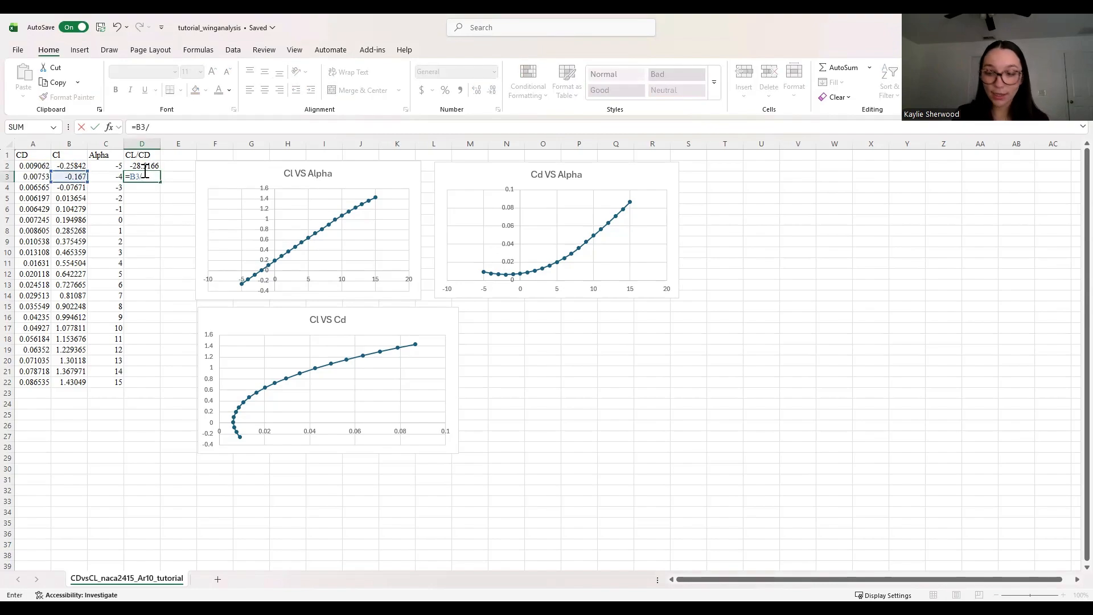
{"action": "type", "text": "A3"}
{"action": "key", "text": "Return"}
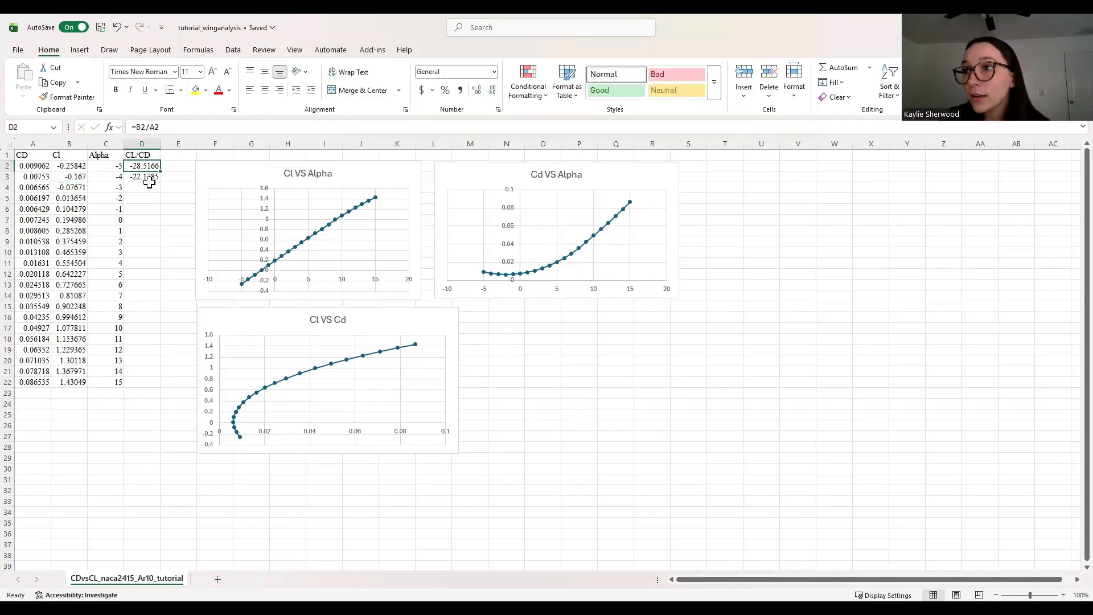
{"action": "left_click", "coordinate": [156, 180]}
{"action": "left_click_drag", "start_coordinate": [160, 182], "coordinate": [165, 387]}
{"action": "left_click", "coordinate": [128, 450]}
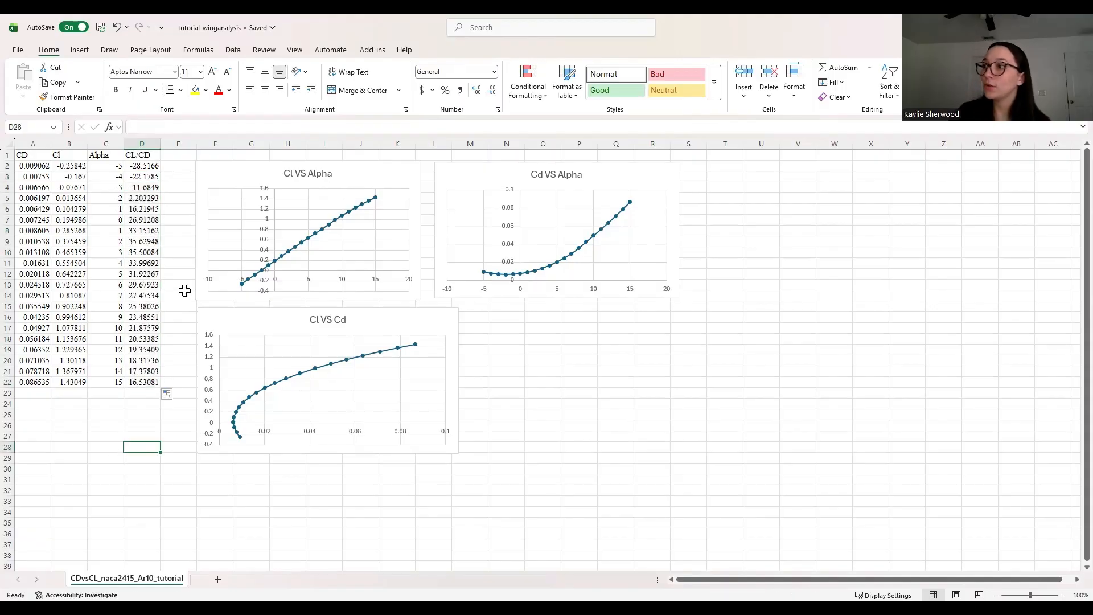
Step: Insert a blank scatter chart and resize it to sit beside the existing charts
{"action": "left_click", "coordinate": [507, 362]}
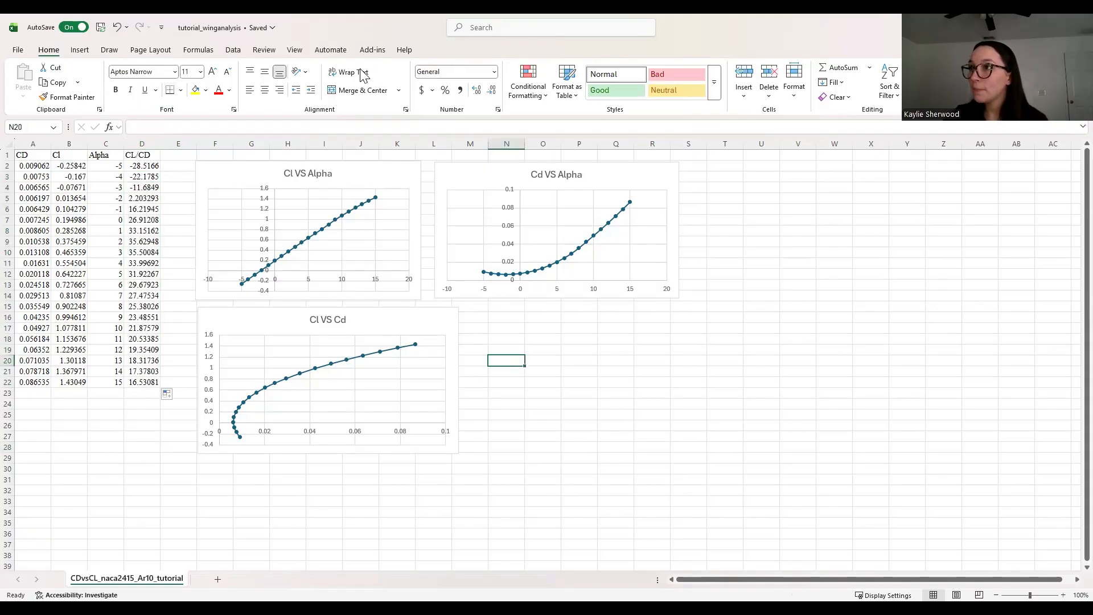
{"action": "left_click", "coordinate": [79, 50]}
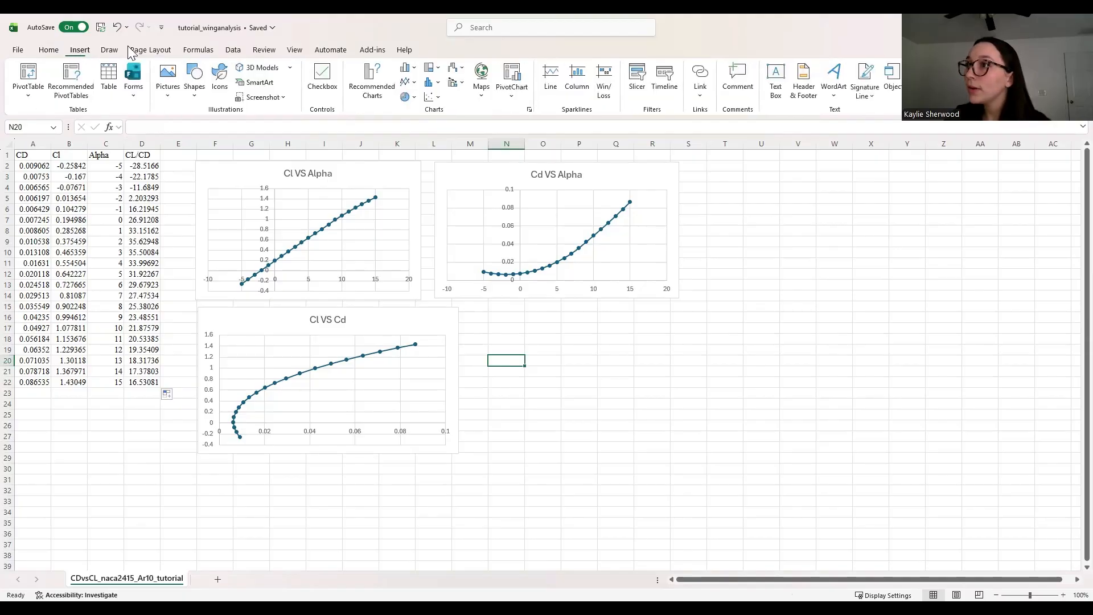
{"action": "left_click", "coordinate": [431, 97]}
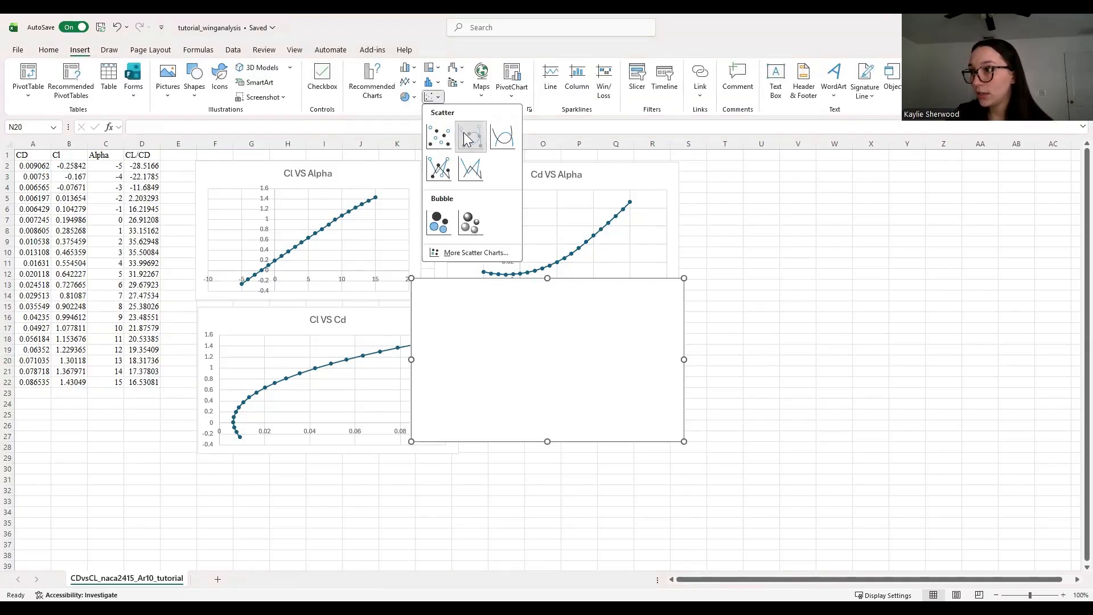
{"action": "left_click_drag", "start_coordinate": [506, 349], "coordinate": [569, 373]}
{"action": "left_click_drag", "start_coordinate": [744, 470], "coordinate": [712, 450]}
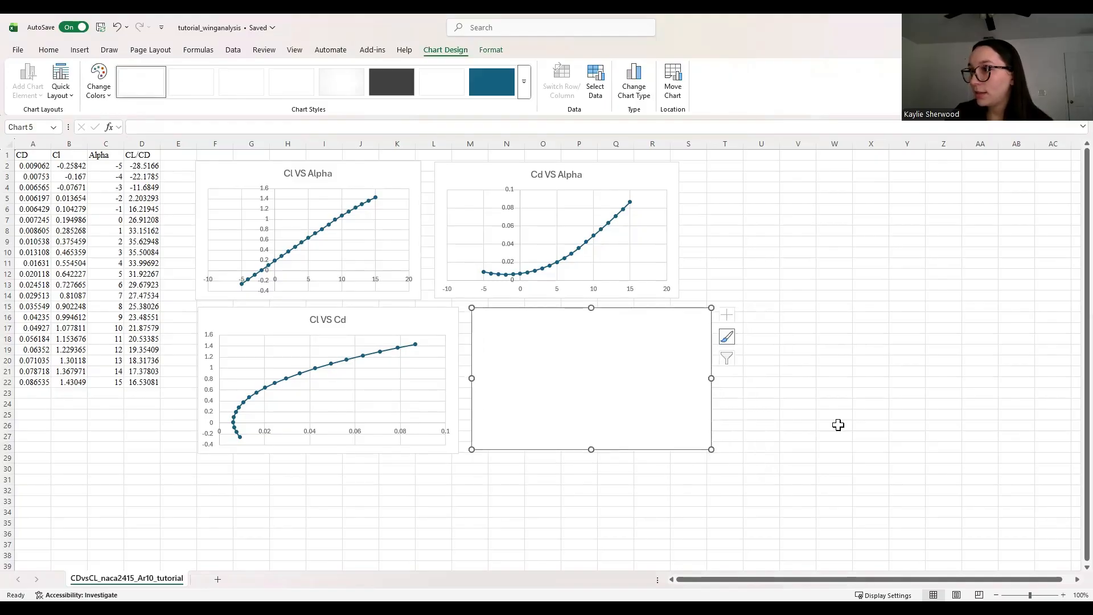
Step: Add a data series to the blank chart named Cl/Cd VS Alpha
{"action": "left_click", "coordinate": [836, 425]}
{"action": "right_click", "coordinate": [654, 399]}
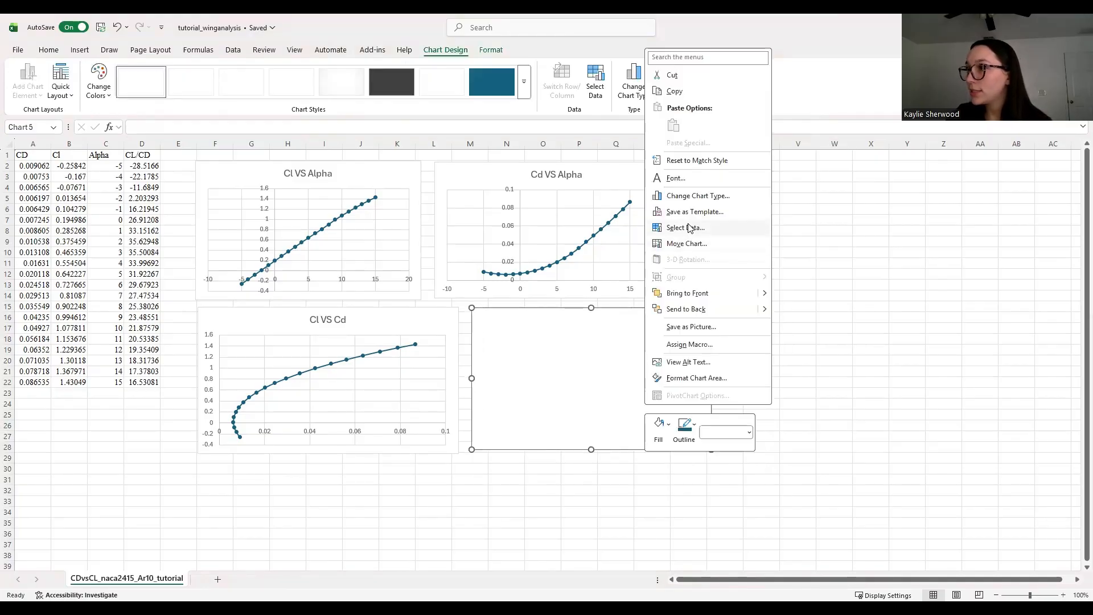
{"action": "left_click", "coordinate": [688, 227]}
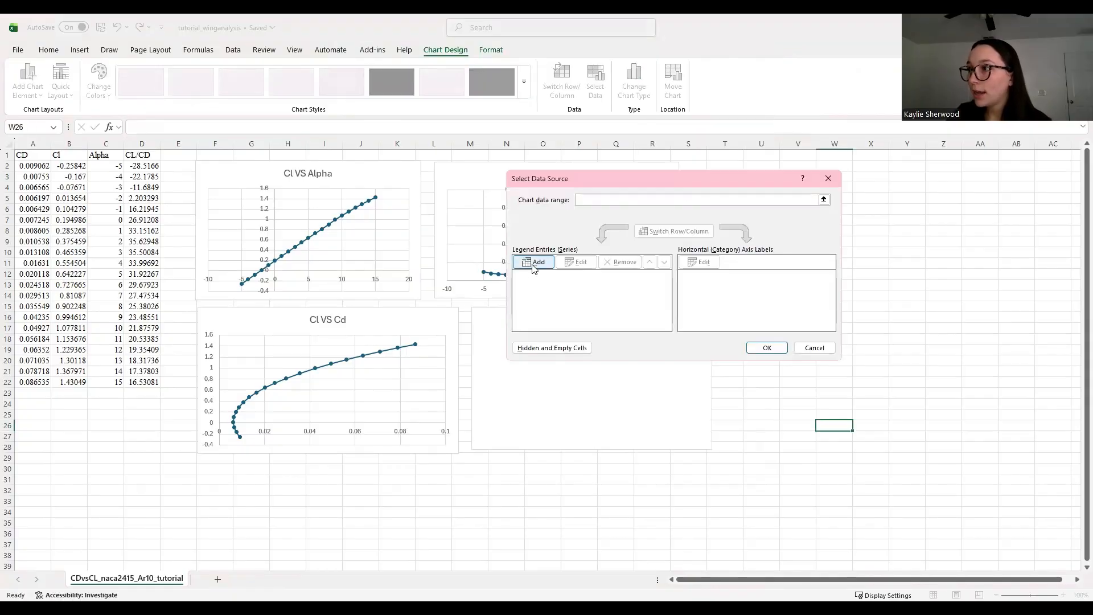
{"action": "type", "text": "Cl/"}
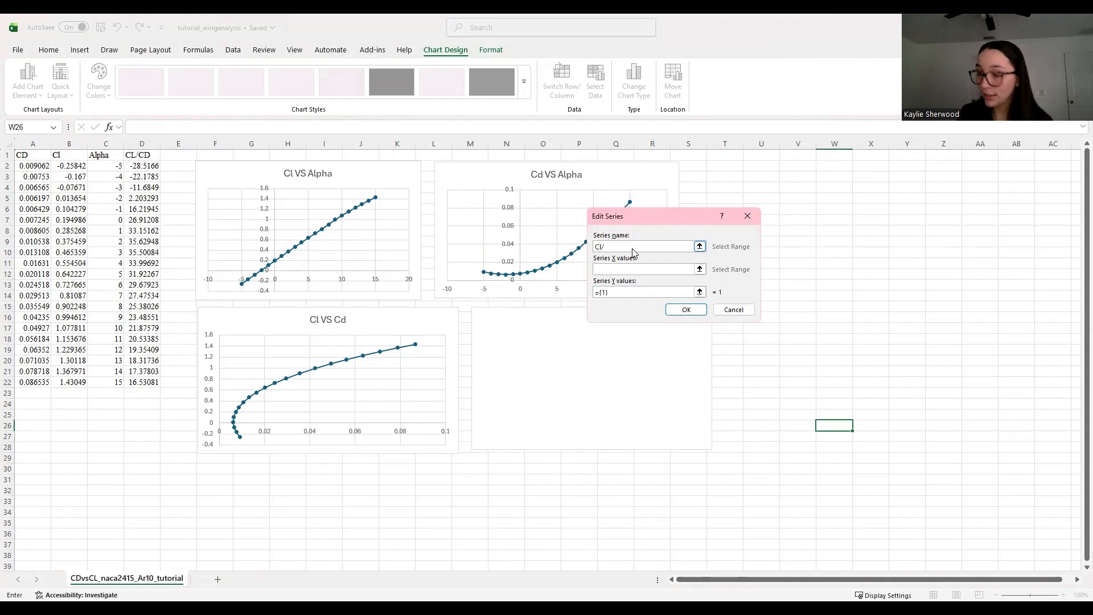
{"action": "type", "text": "Cd VS Alpha"}
Step: Set the series X values to Alpha C2:C22 and Y values to CL/CD D2:D22, and confirm
{"action": "left_click", "coordinate": [614, 268]}
{"action": "left_click", "coordinate": [107, 166]}
{"action": "key", "text": "Tab"}
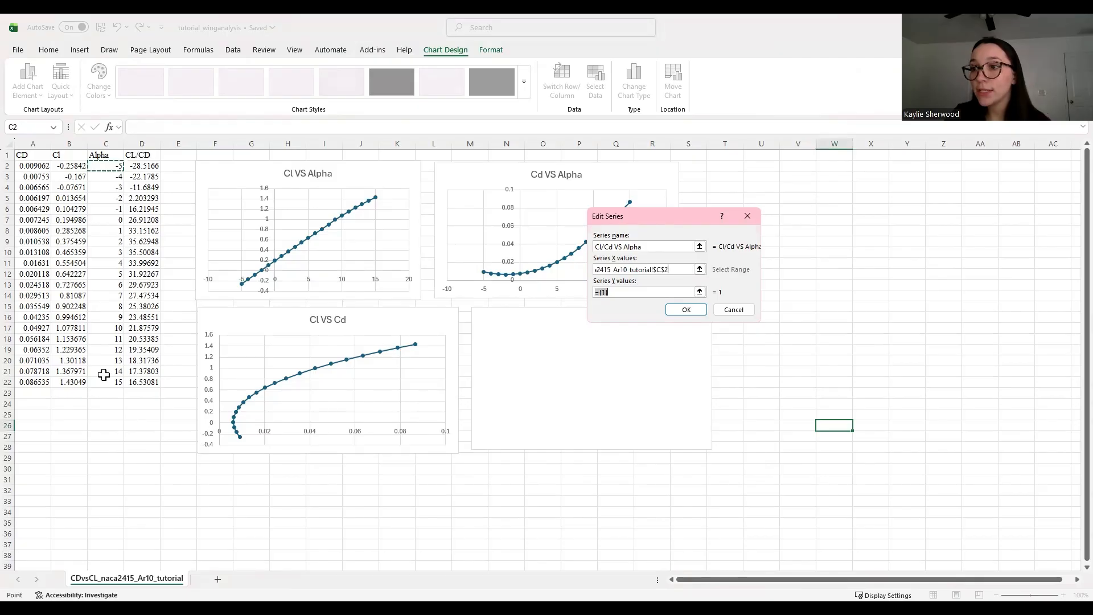
{"action": "left_click", "coordinate": [104, 382], "text": "shift"}
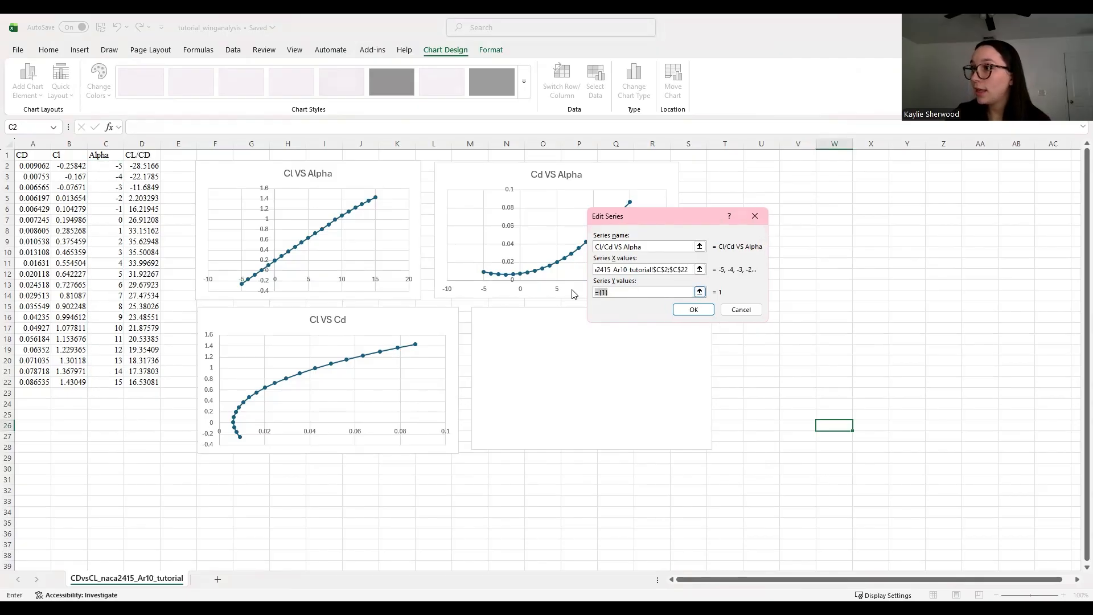
{"action": "key", "text": "BackSpace"}
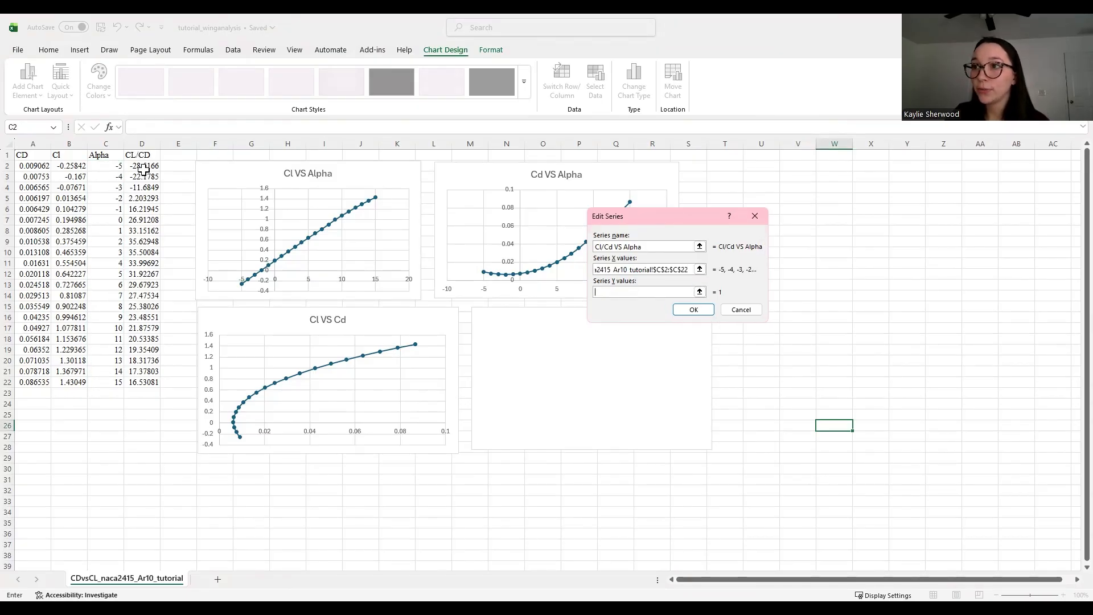
{"action": "left_click", "coordinate": [146, 166]}
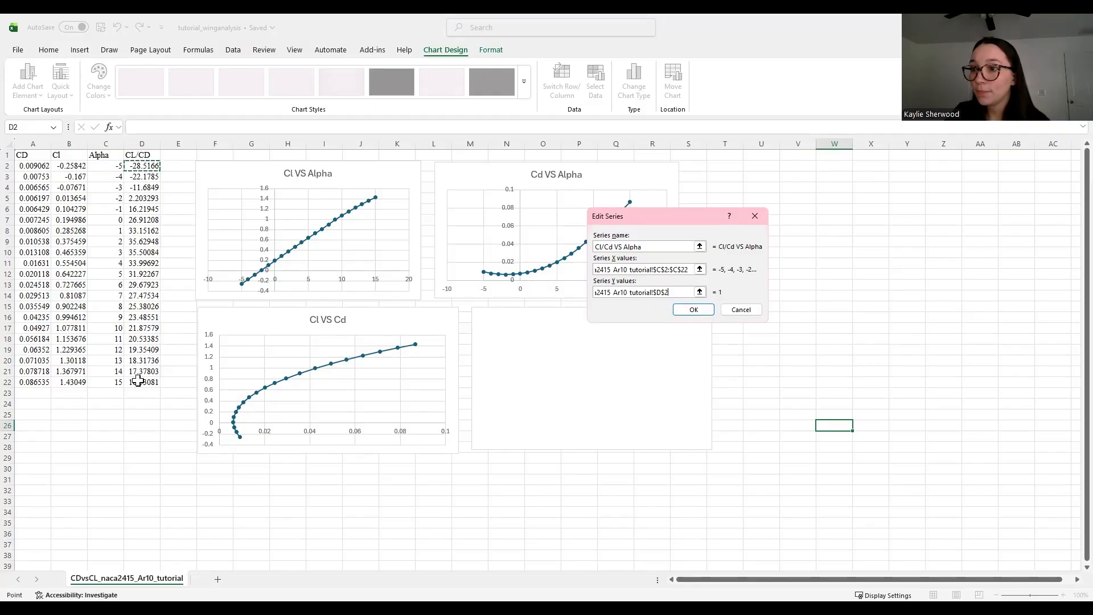
{"action": "left_click", "coordinate": [137, 381], "text": "shift"}
{"action": "left_click", "coordinate": [694, 309]}
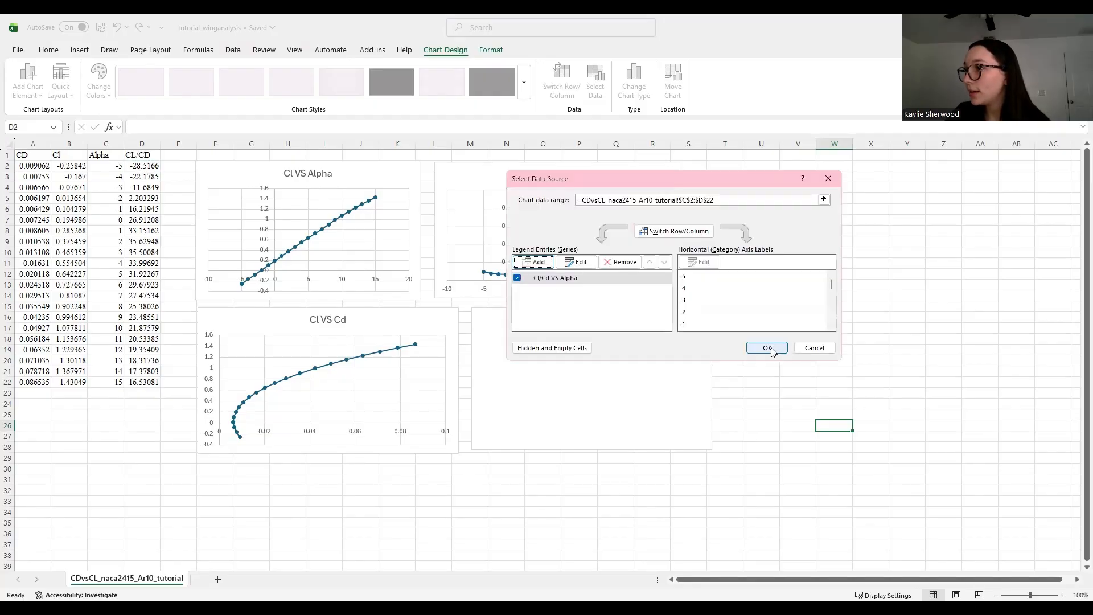
{"action": "left_click", "coordinate": [767, 348]}
Step: Deselect the finished Cl/Cd VS Alpha chart
{"action": "left_click", "coordinate": [782, 371]}
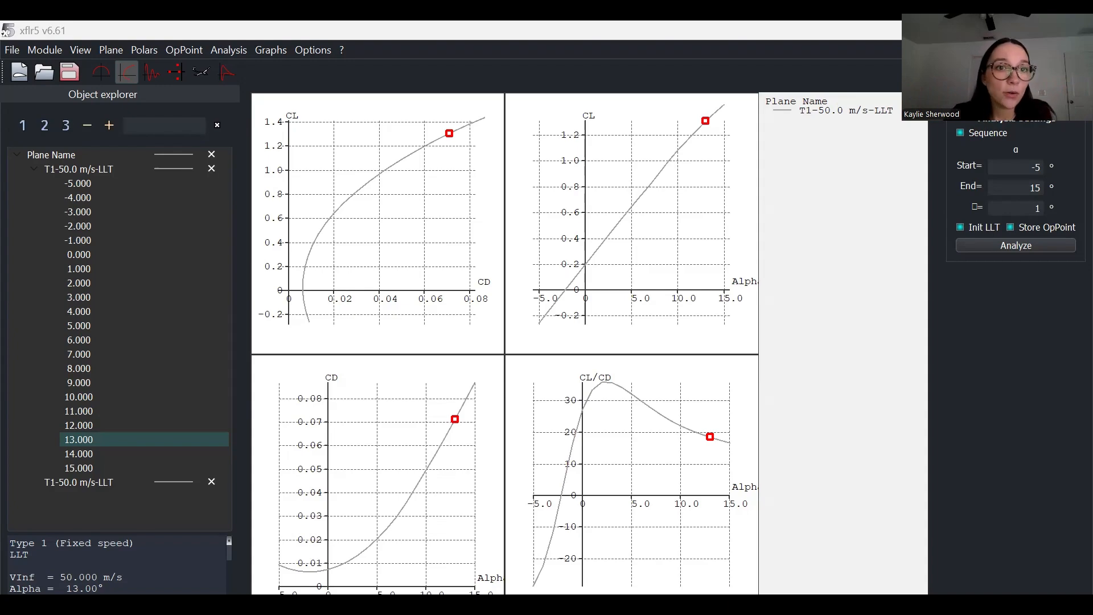
Step: Switch to the operating-point view and select the plane's 5.000° operating point
{"action": "left_click", "coordinate": [98, 73]}
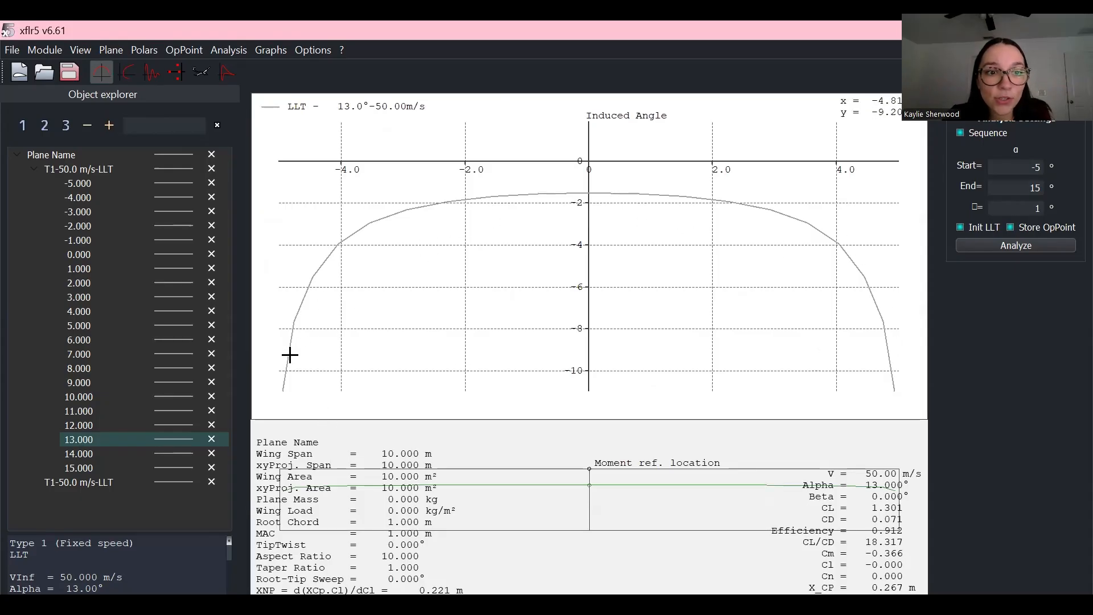
{"action": "scroll", "coordinate": [471, 352], "scroll_direction": "down", "scroll_amount": 7}
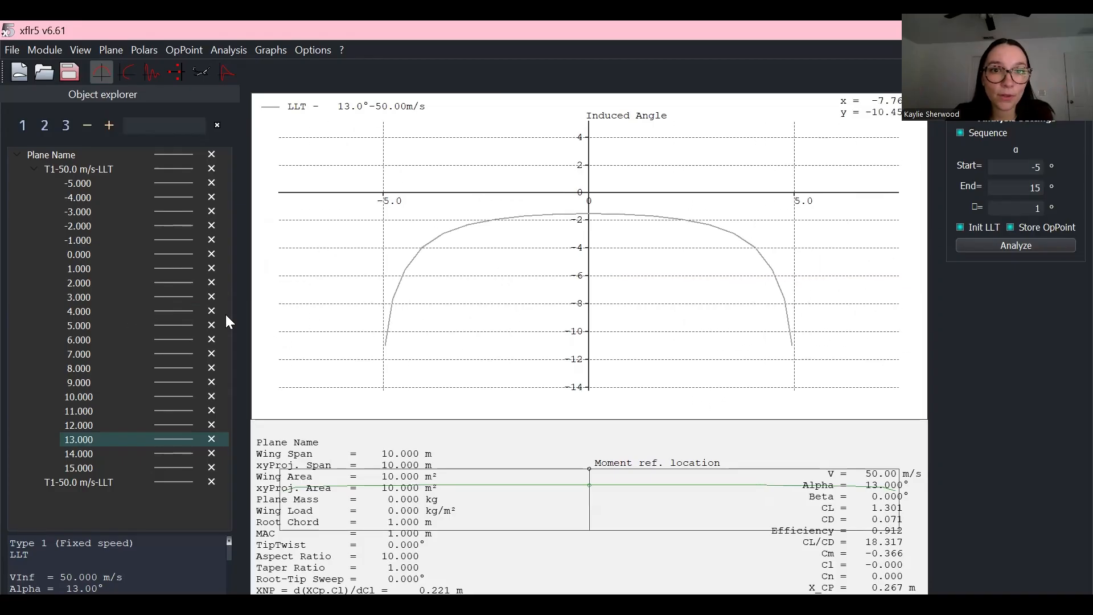
{"action": "scroll", "coordinate": [592, 290], "scroll_direction": "up", "scroll_amount": 2}
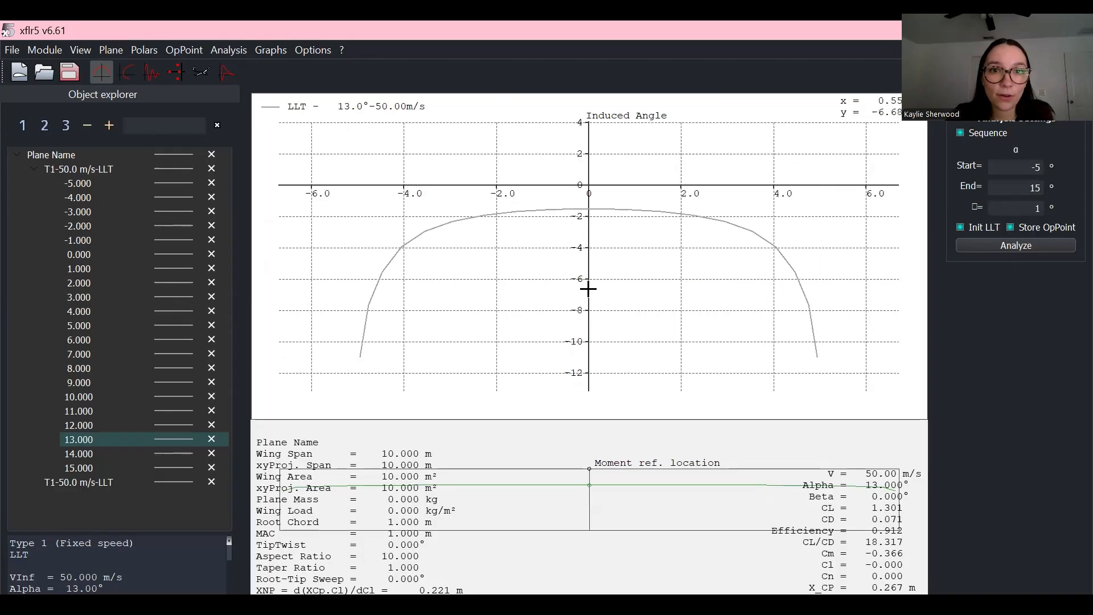
{"action": "left_click", "coordinate": [73, 156]}
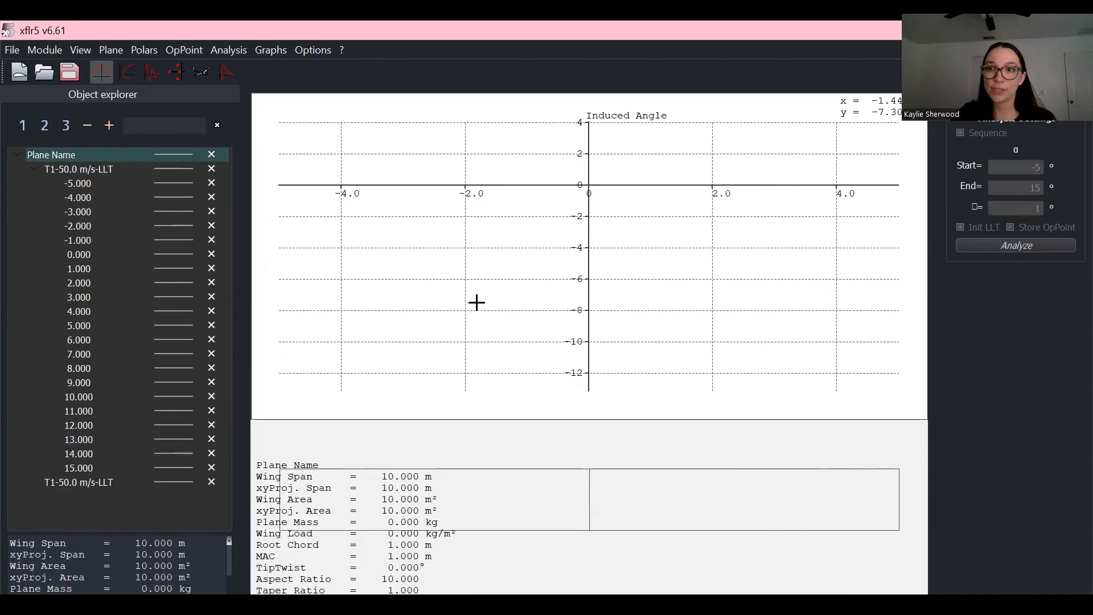
{"action": "left_click", "coordinate": [73, 325]}
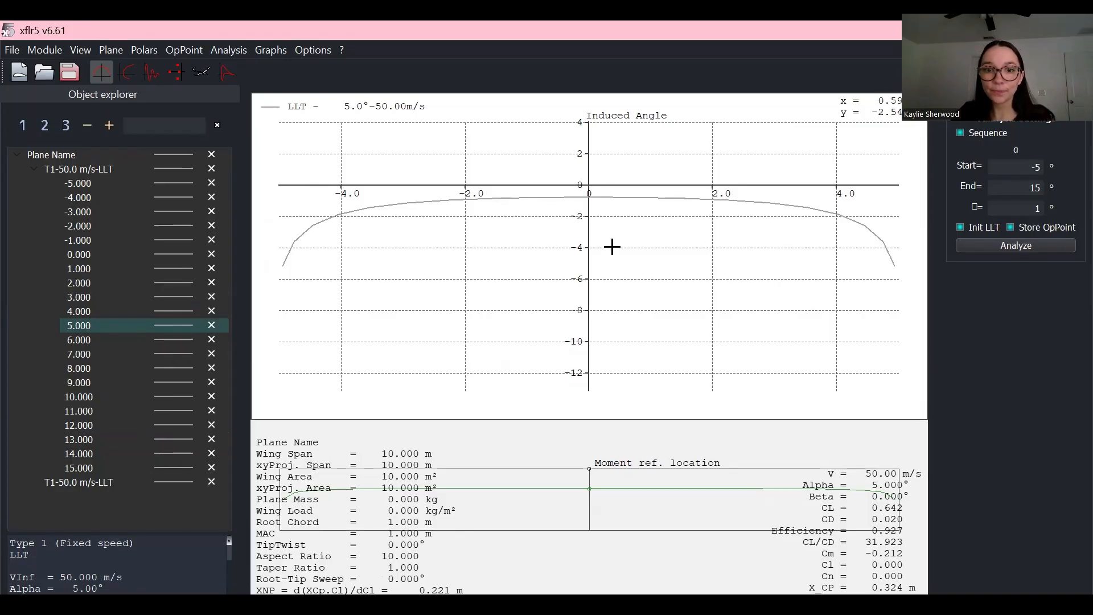
Step: Change the spanwise graph's variable to Local lift coef. via Define Graph Settings
{"action": "right_click", "coordinate": [528, 153]}
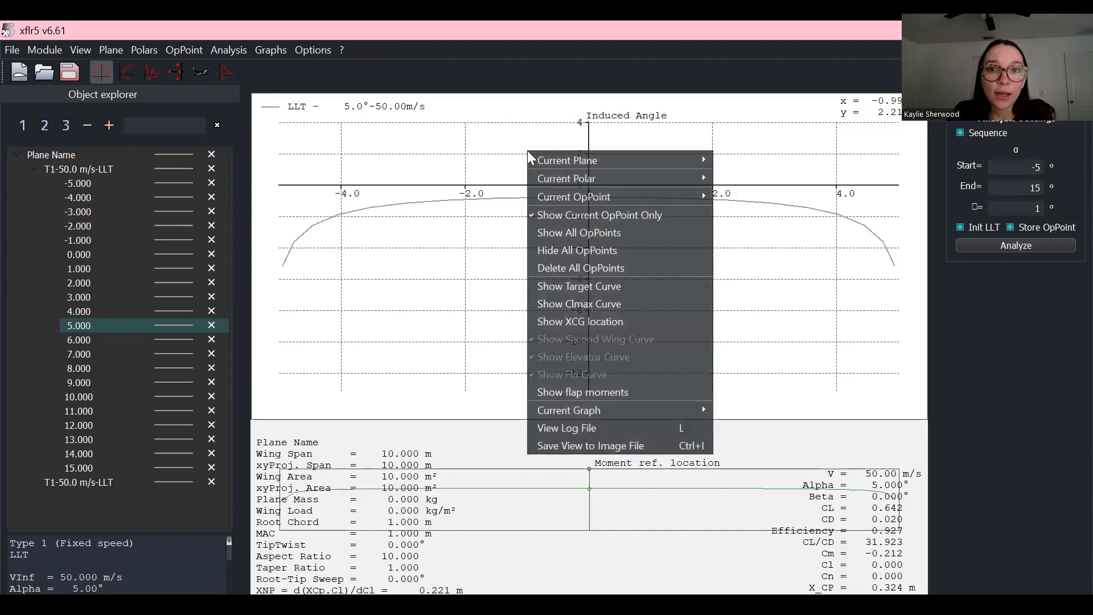
{"action": "mouse_move", "coordinate": [530, 160]}
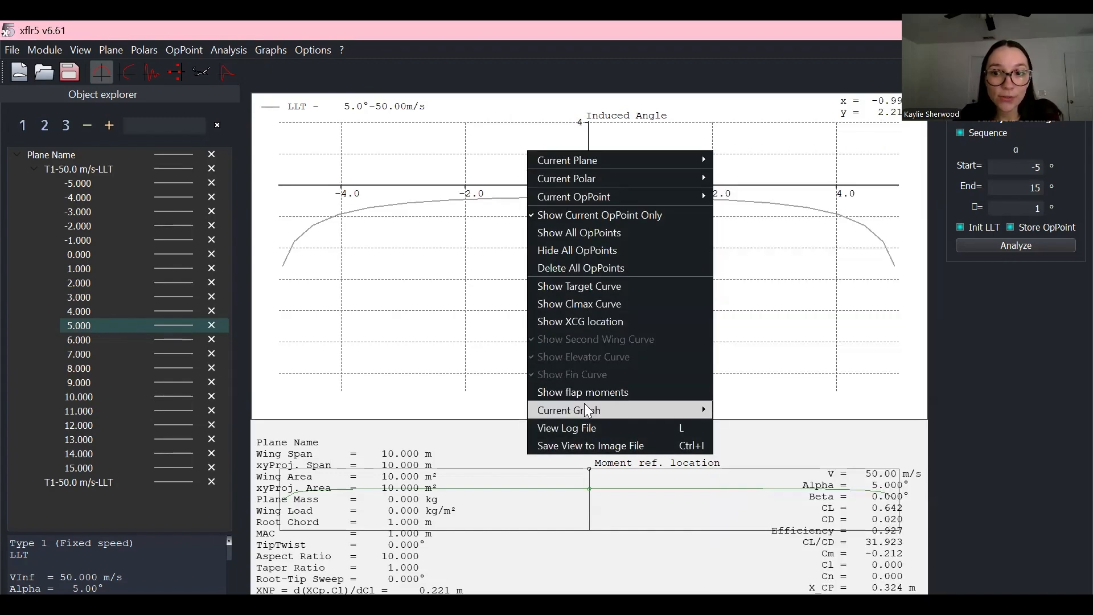
{"action": "mouse_move", "coordinate": [700, 410]}
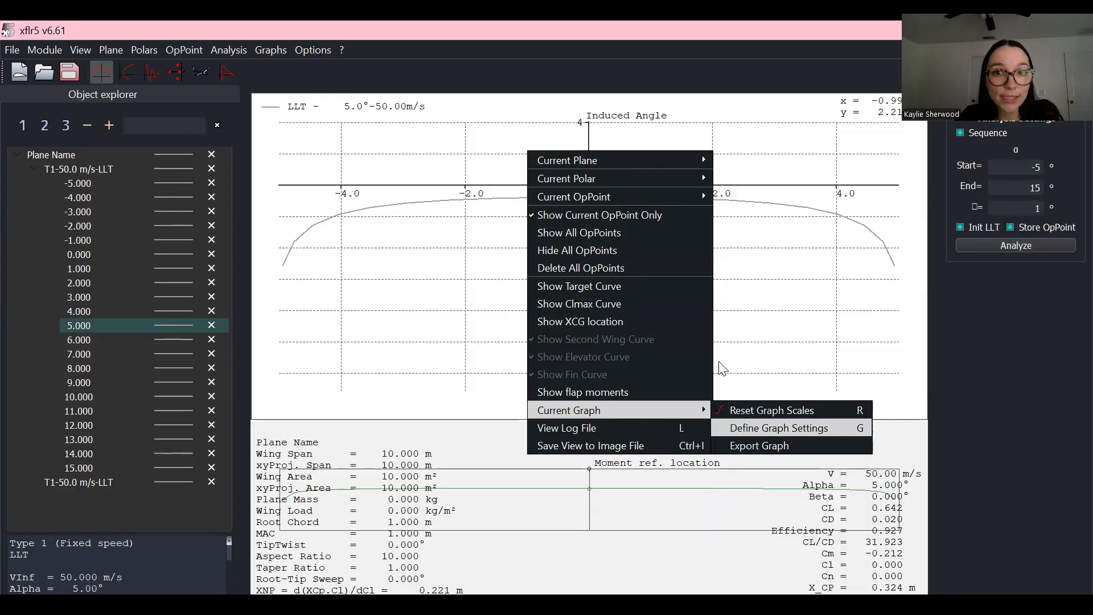
{"action": "left_click", "coordinate": [761, 428]}
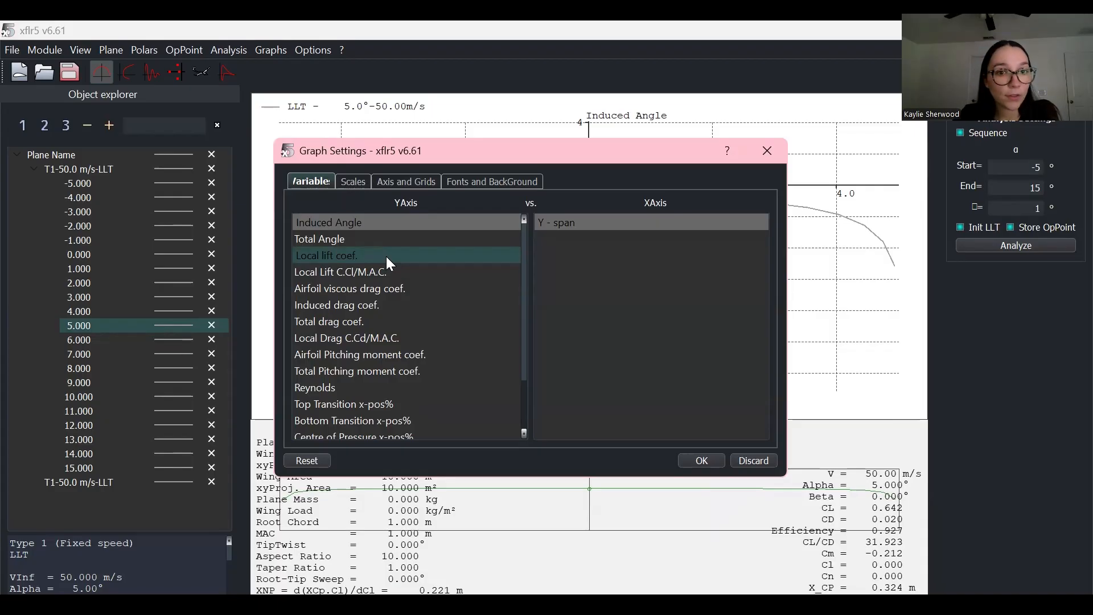
{"action": "left_click", "coordinate": [386, 256]}
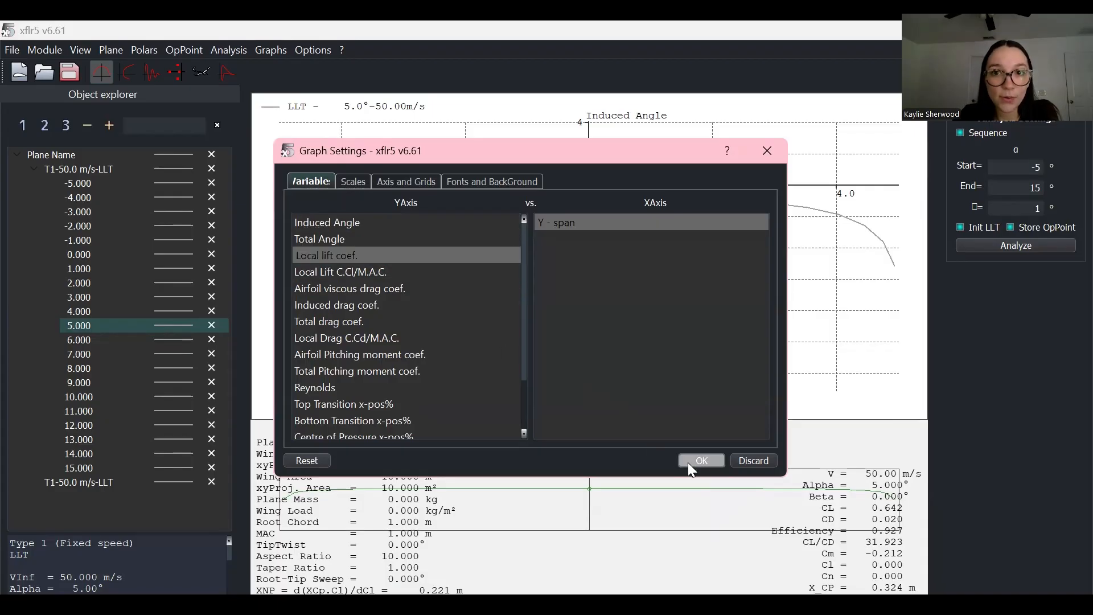
{"action": "left_click", "coordinate": [687, 463]}
Step: Change the graph variable again, this time to Induced drag coef
{"action": "scroll", "coordinate": [603, 303], "scroll_direction": "down", "scroll_amount": 1}
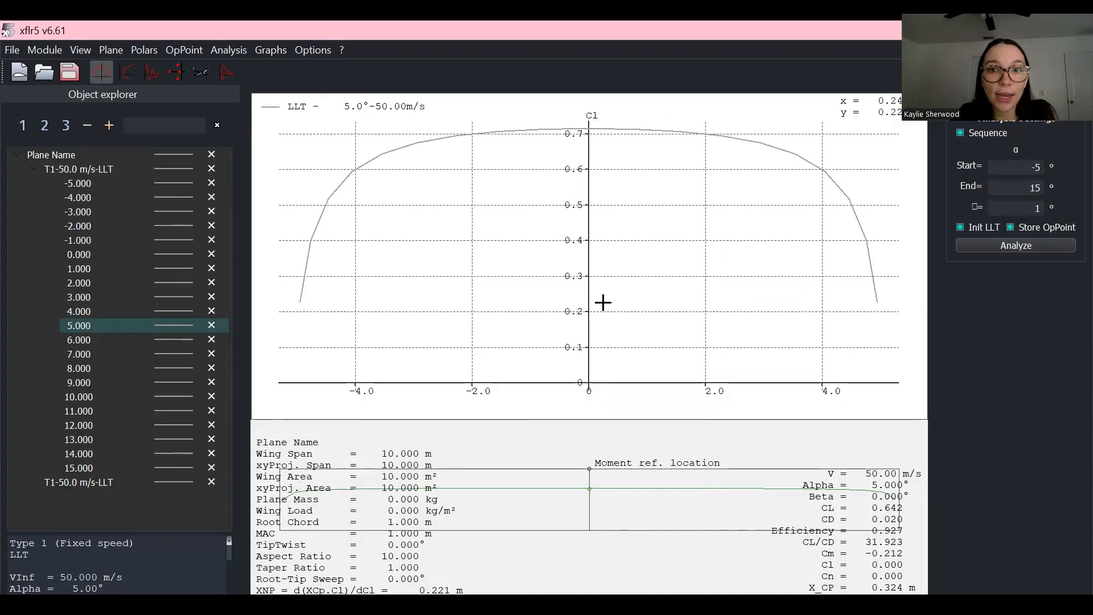
{"action": "right_click", "coordinate": [662, 228]}
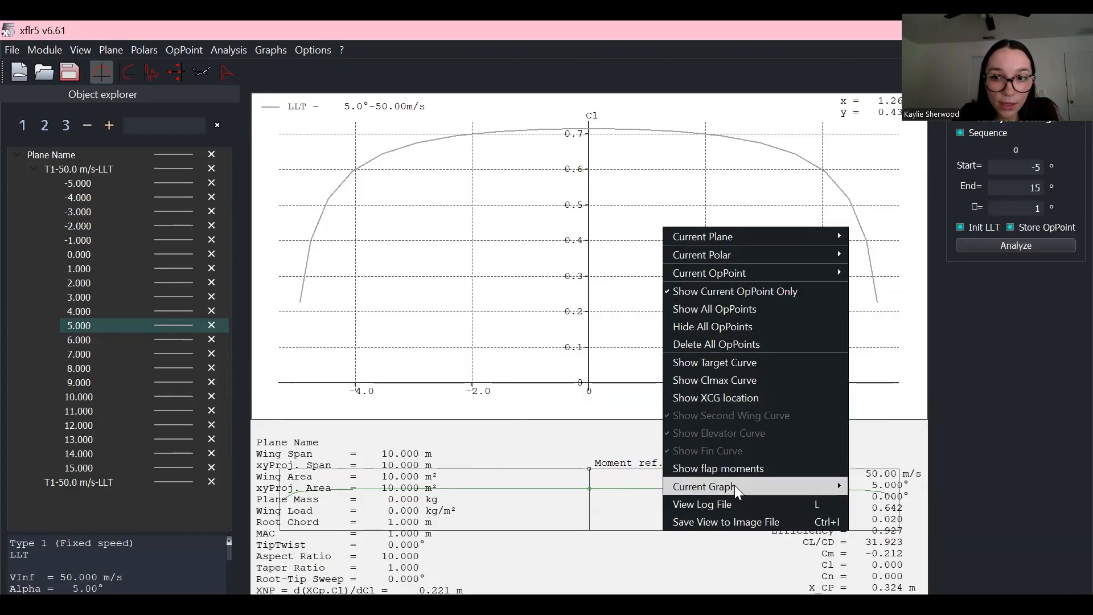
{"action": "mouse_move", "coordinate": [838, 484]}
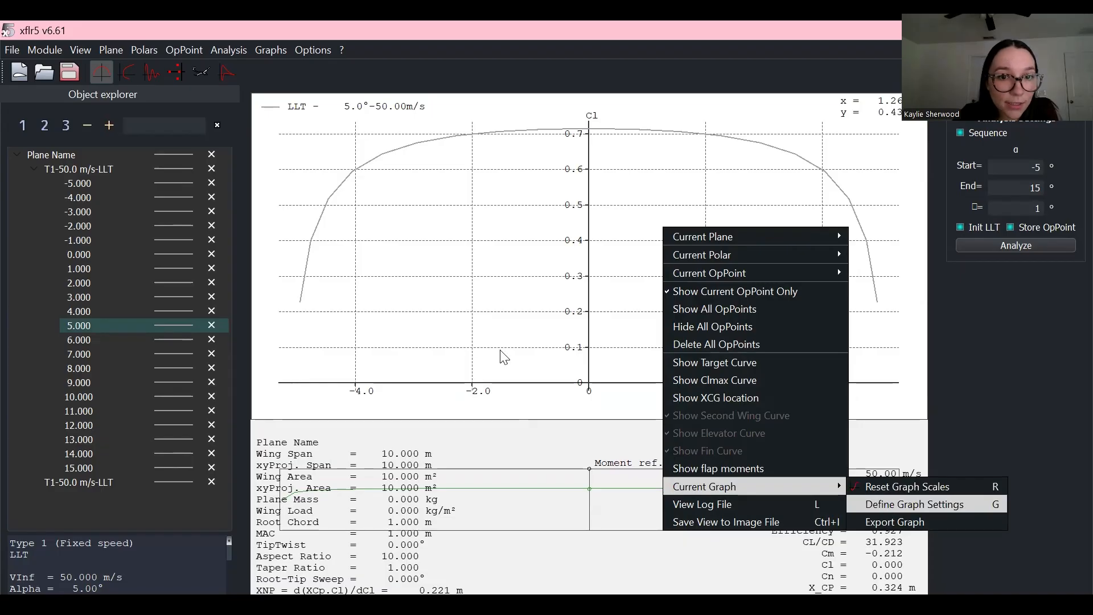
{"action": "left_click", "coordinate": [882, 505]}
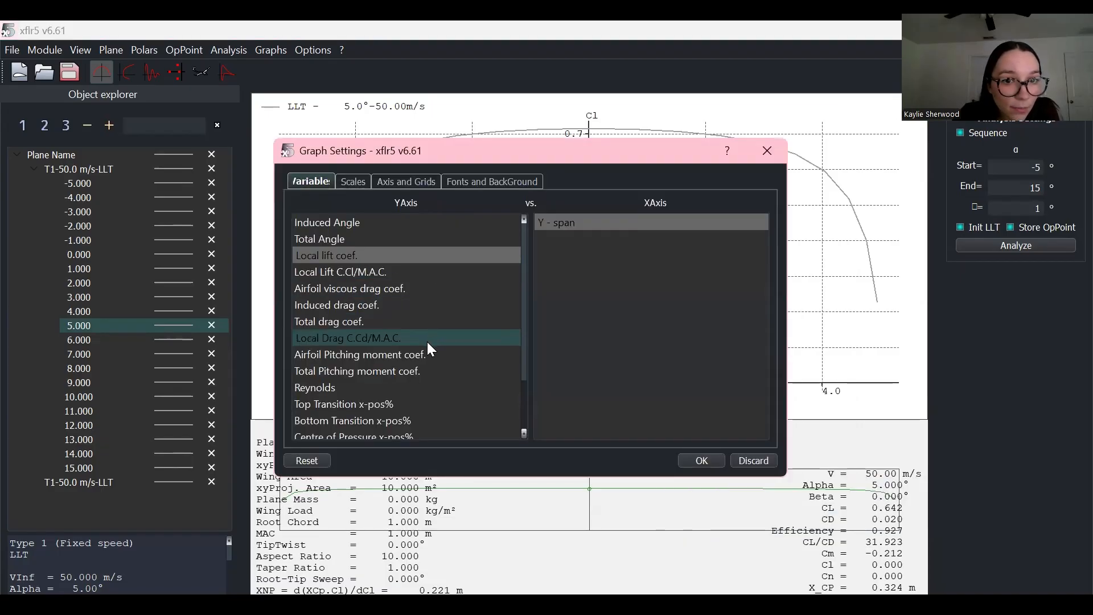
{"action": "left_click", "coordinate": [424, 303]}
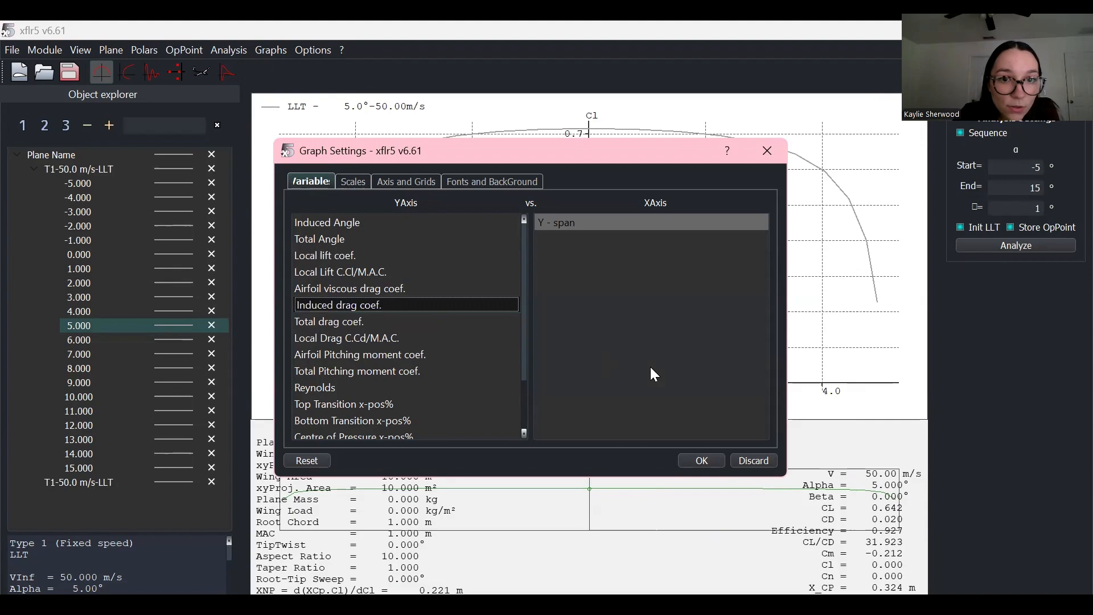
{"action": "left_click", "coordinate": [701, 461]}
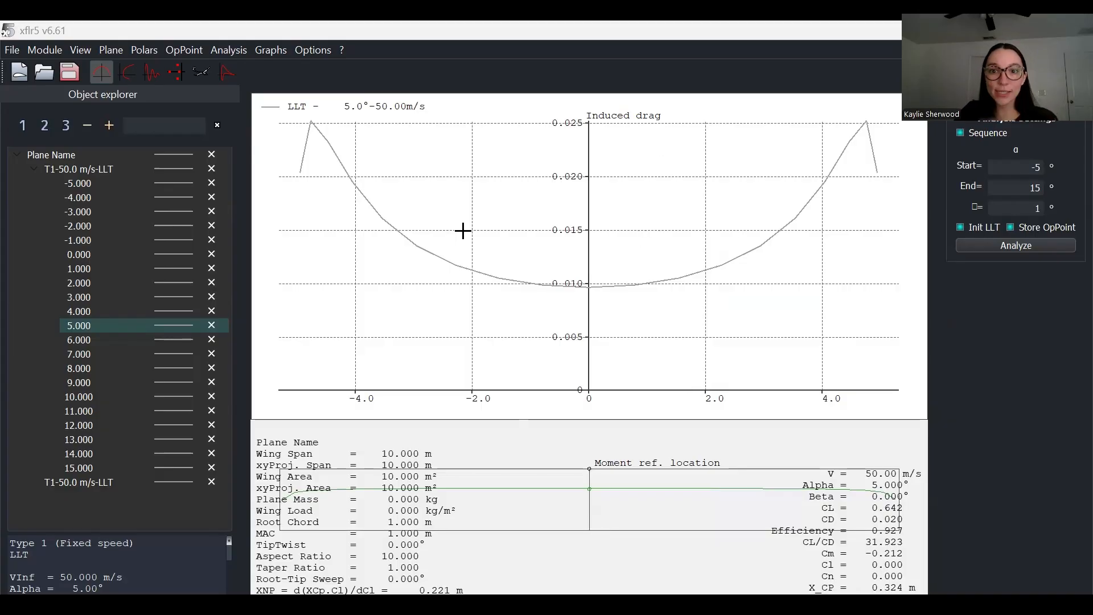
Step: Export the 5° operating point's data from the graph menu as AR10_wingdata CSV
{"action": "right_click", "coordinate": [468, 193]}
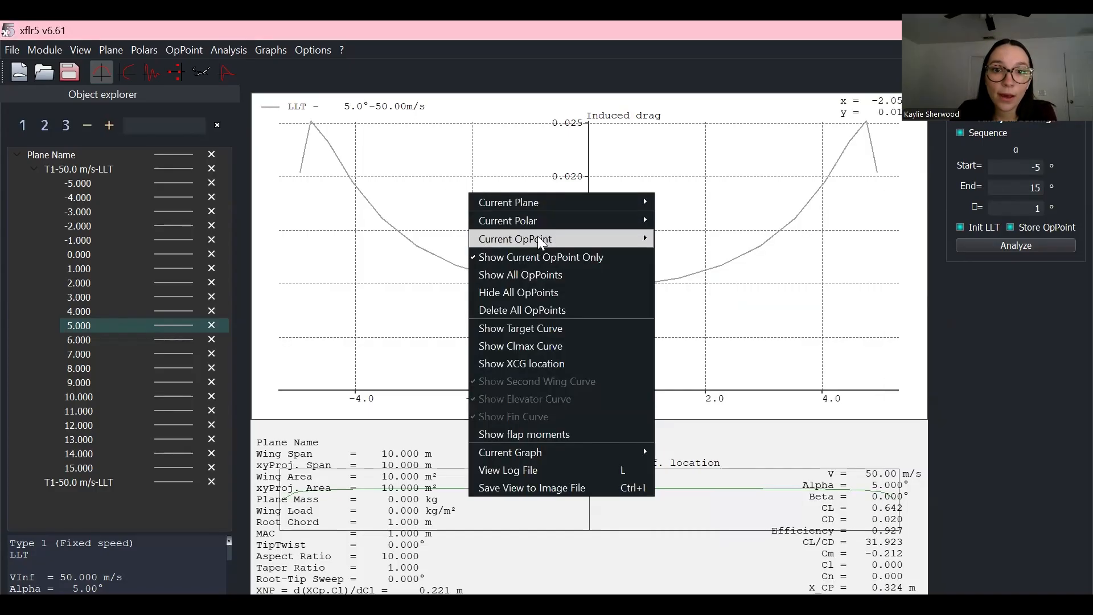
{"action": "mouse_move", "coordinate": [537, 236]}
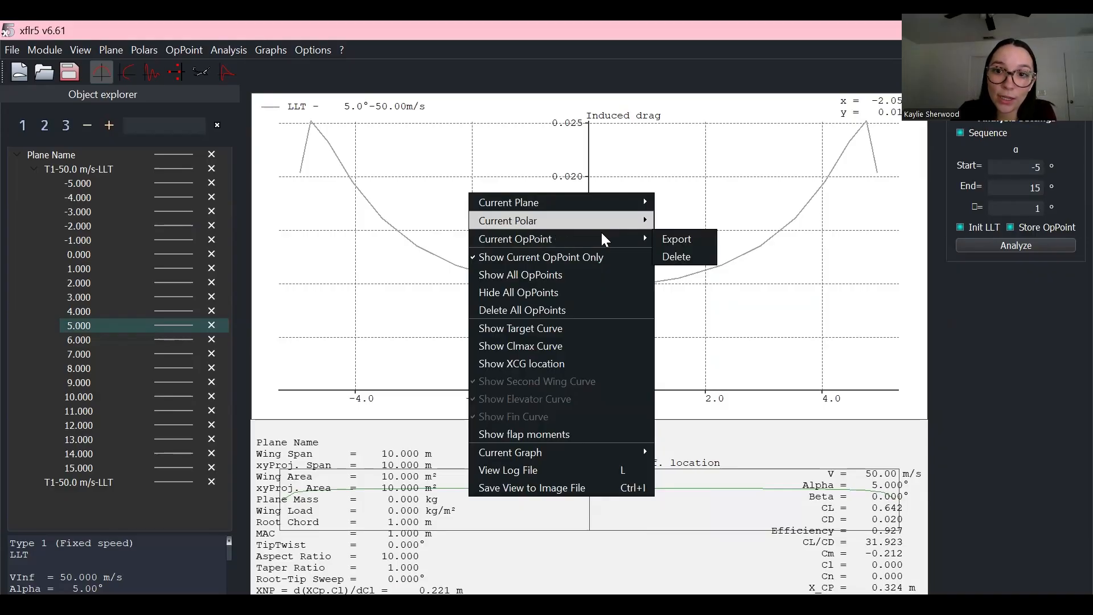
{"action": "left_click", "coordinate": [676, 240]}
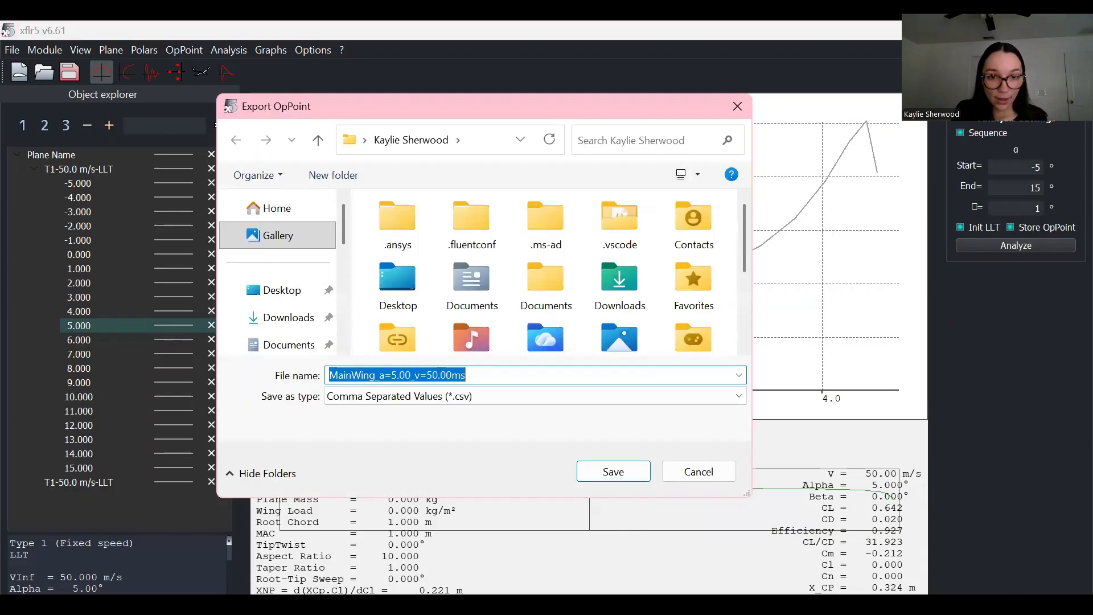
{"action": "type", "text": "AR10"}
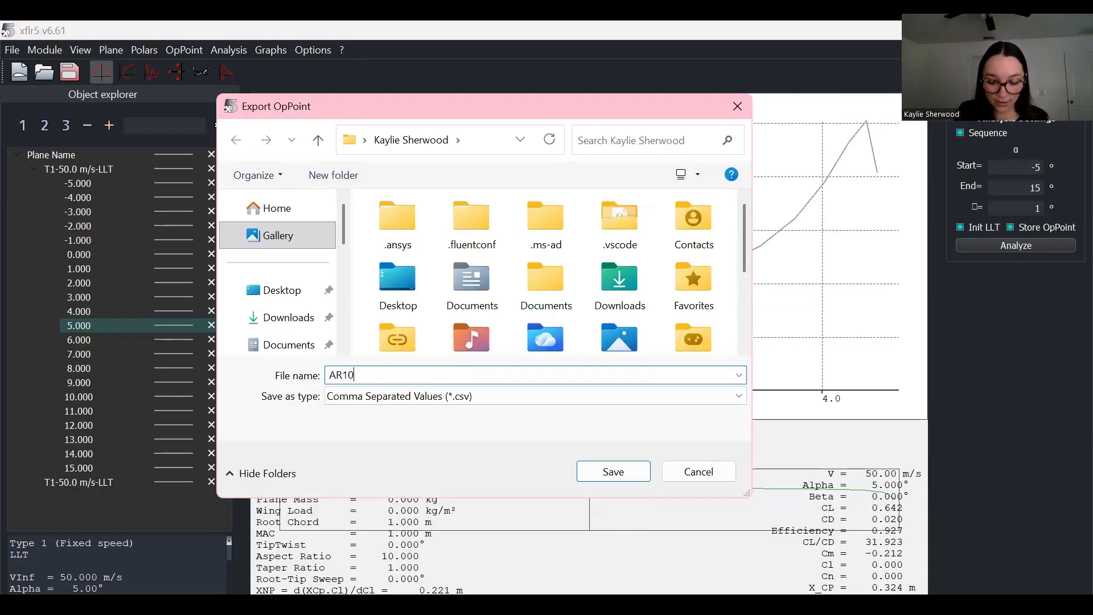
{"action": "type", "text": "_wingdata"}
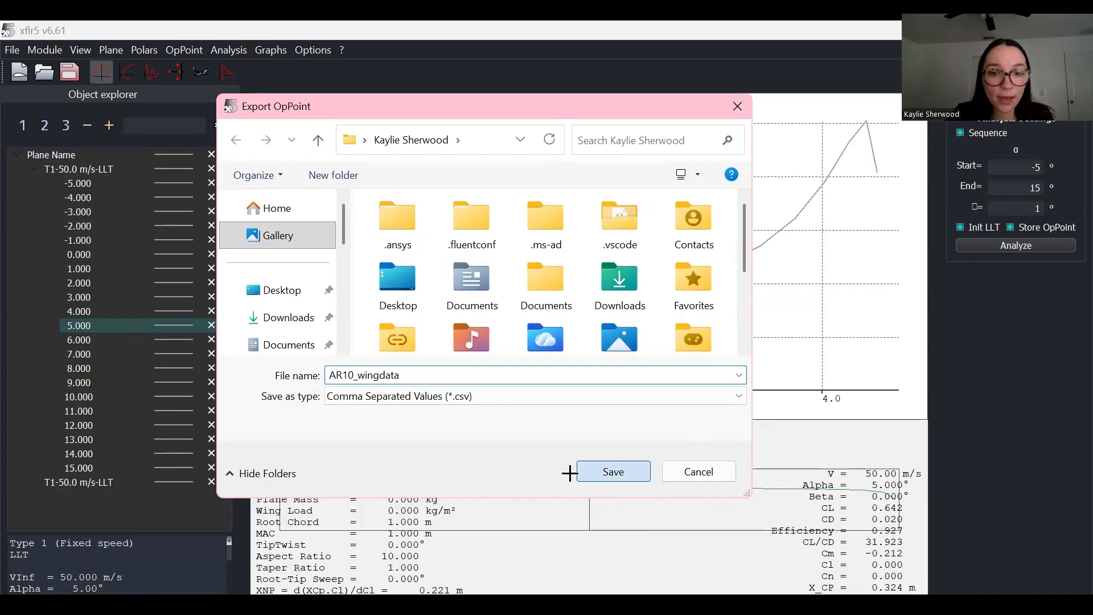
{"action": "key", "text": "Return"}
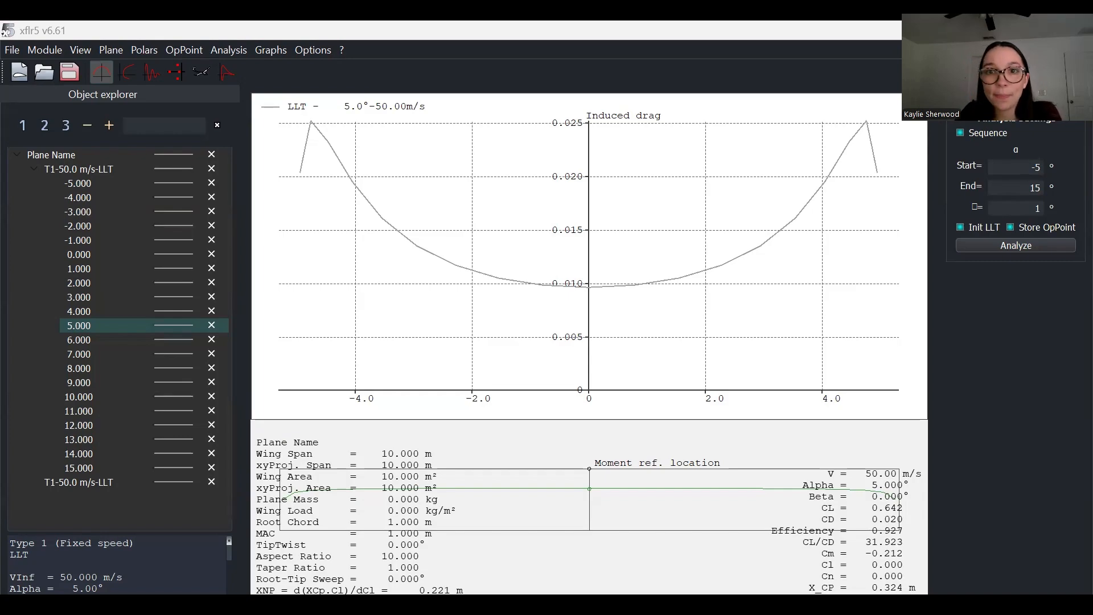
{"action": "key", "text": "alt+Tab"}
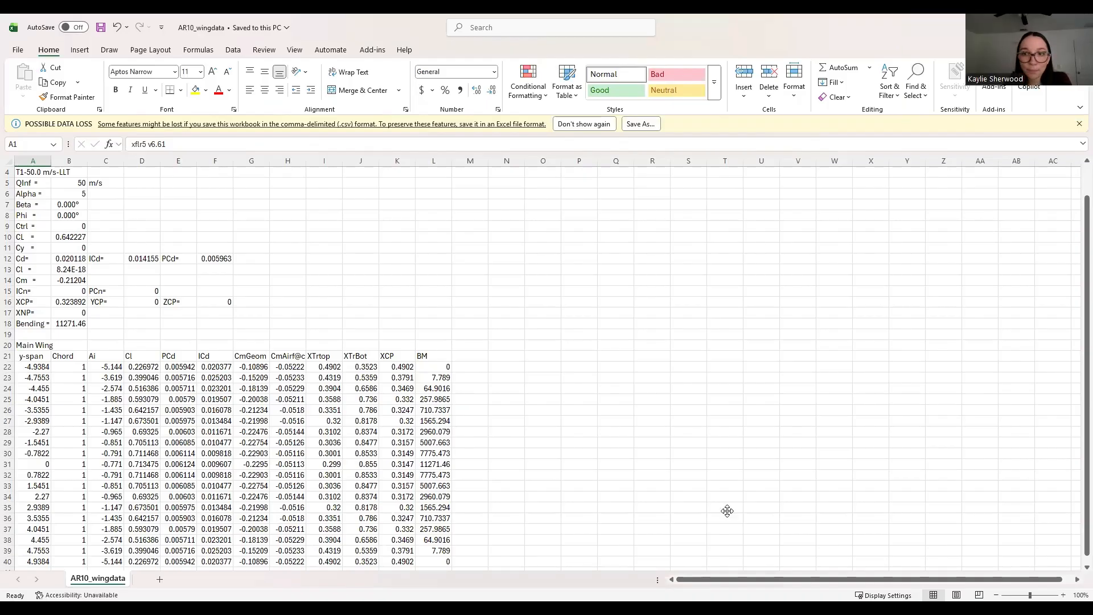
Step: Review the Ai, Cl and ICd span columns of AR10_wingdata and insert a blank scatter chart
{"action": "key", "text": "alt+Tab"}
{"action": "scroll", "coordinate": [250, 333], "scroll_direction": "down", "scroll_amount": 1}
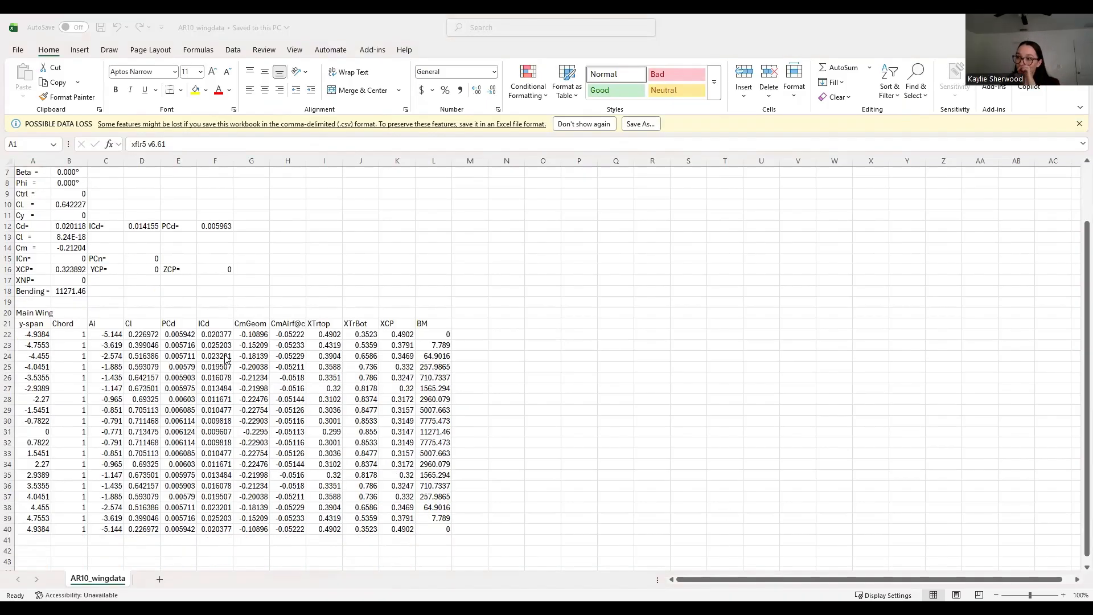
{"action": "scroll", "coordinate": [300, 296], "scroll_direction": "up", "scroll_amount": 1}
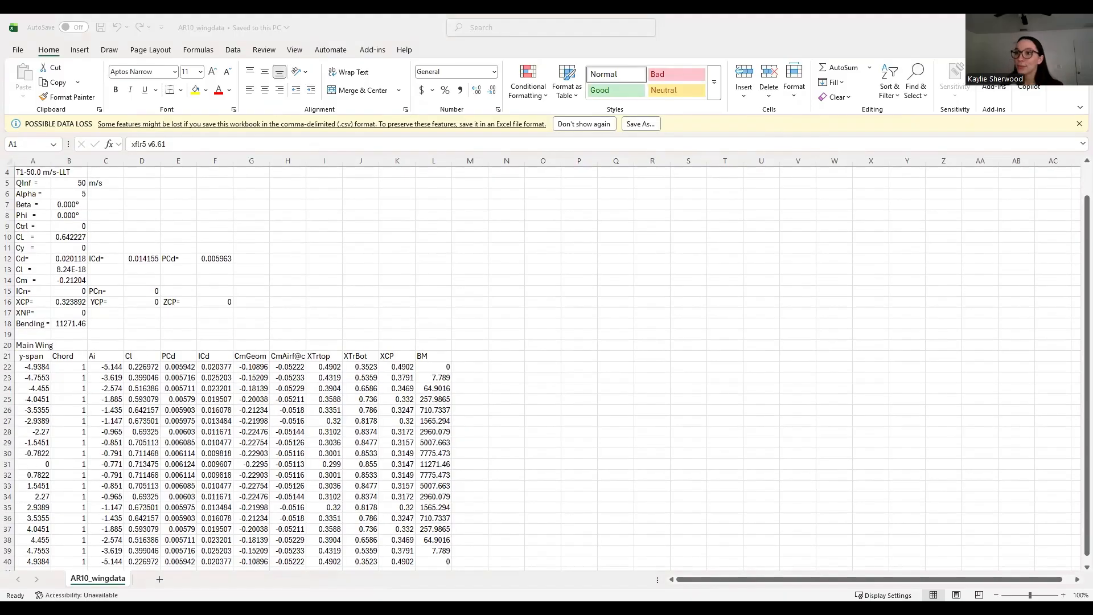
{"action": "scroll", "coordinate": [50, 367], "scroll_direction": "down", "scroll_amount": 2}
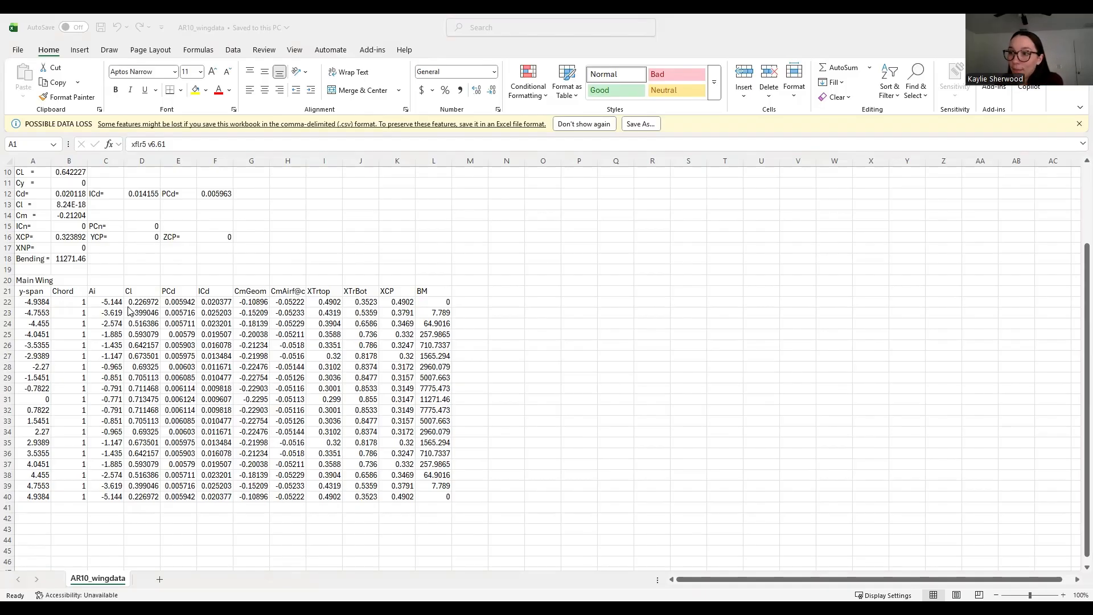
{"action": "left_click_drag", "start_coordinate": [106, 303], "coordinate": [102, 498]}
{"action": "left_click_drag", "start_coordinate": [142, 302], "coordinate": [153, 495]}
{"action": "left_click", "coordinate": [652, 367]}
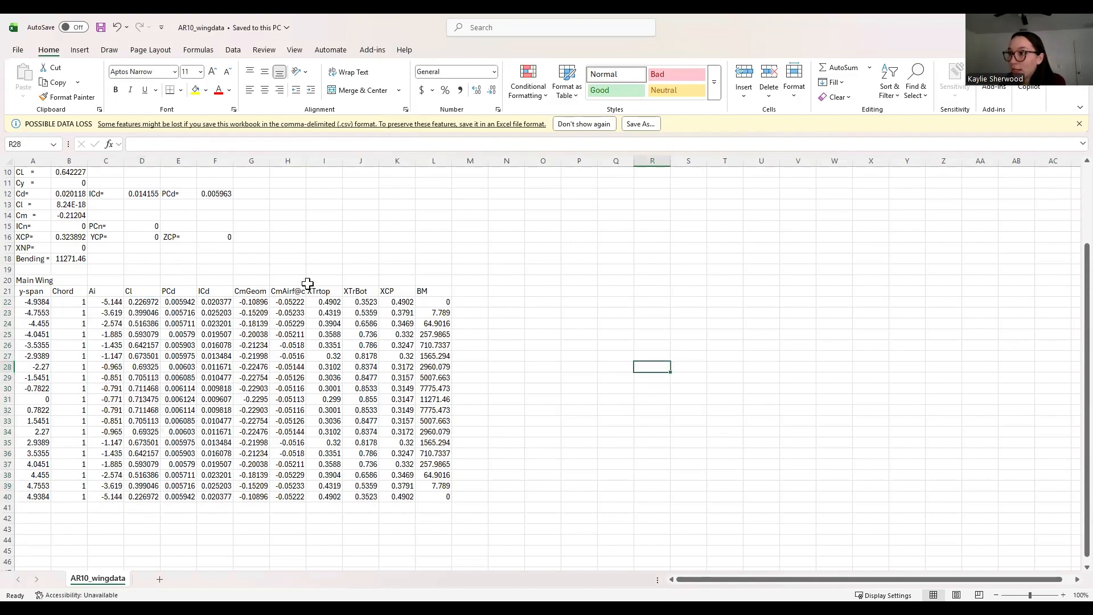
{"action": "left_click_drag", "start_coordinate": [219, 301], "coordinate": [228, 492]}
{"action": "left_click", "coordinate": [797, 323]}
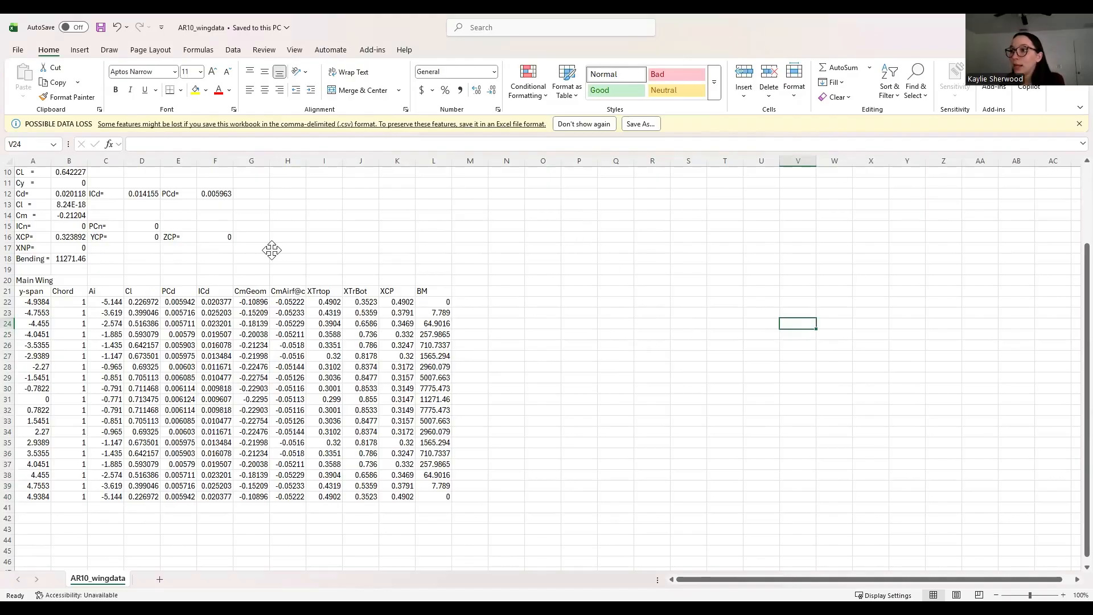
{"action": "left_click", "coordinate": [645, 428]}
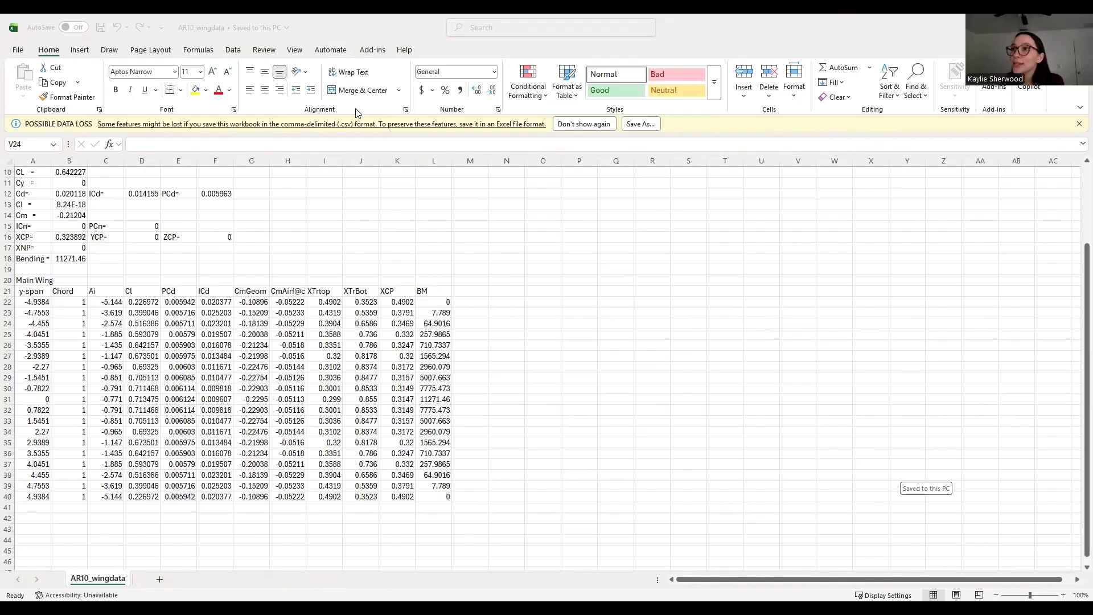
{"action": "left_click", "coordinate": [437, 102]}
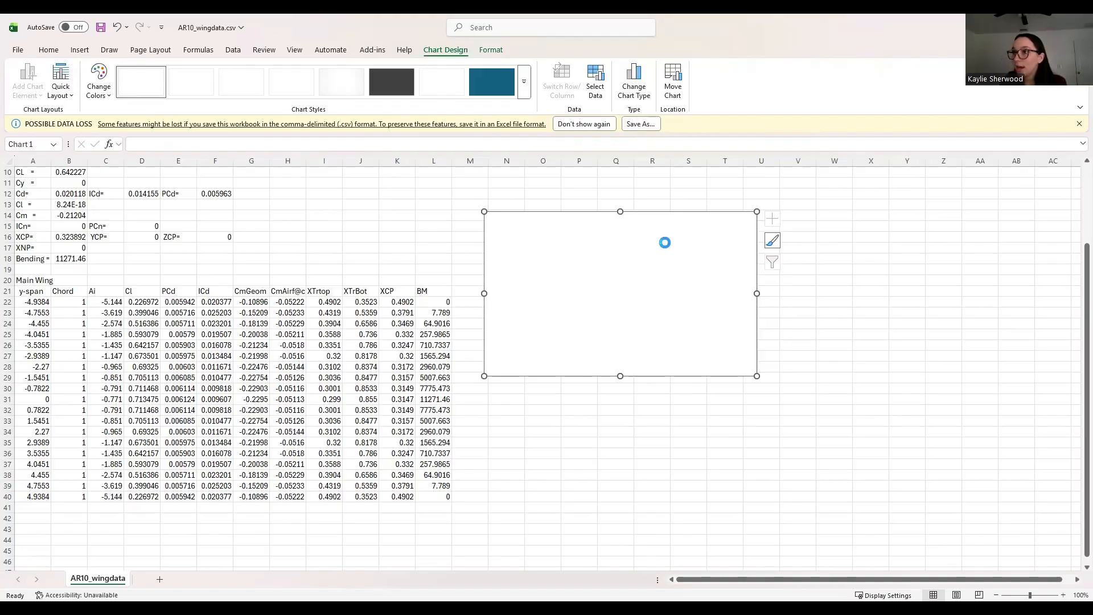
Step: Start a new chart series named Variation of Induced AOA vs Wing Span
{"action": "right_click", "coordinate": [570, 276]}
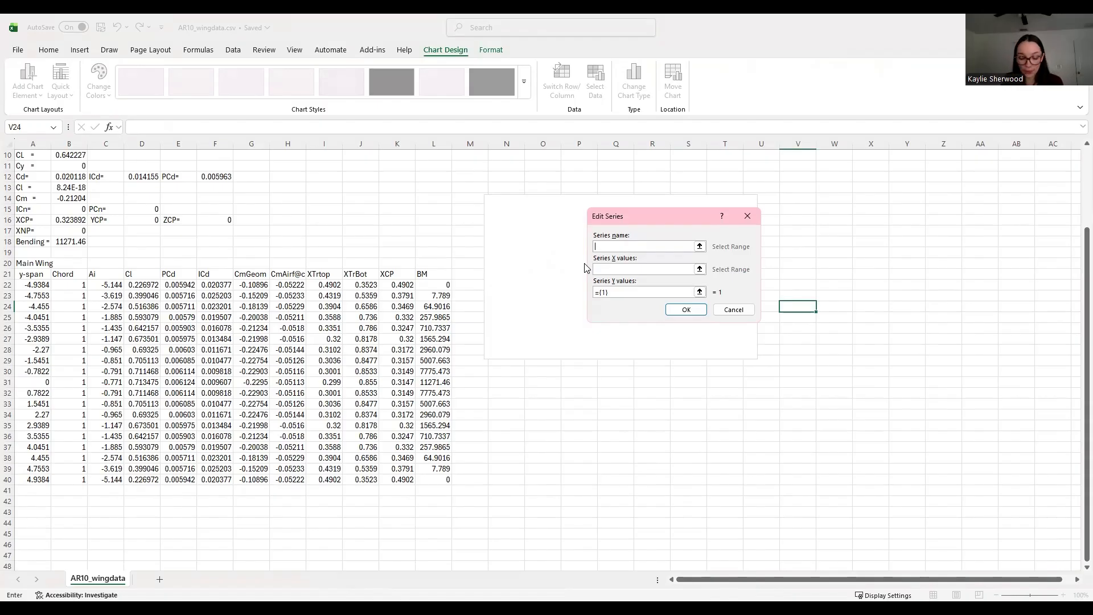
{"action": "type", "text": "Variation of Induced AOA"}
{"action": "key", "text": "shift+space"}
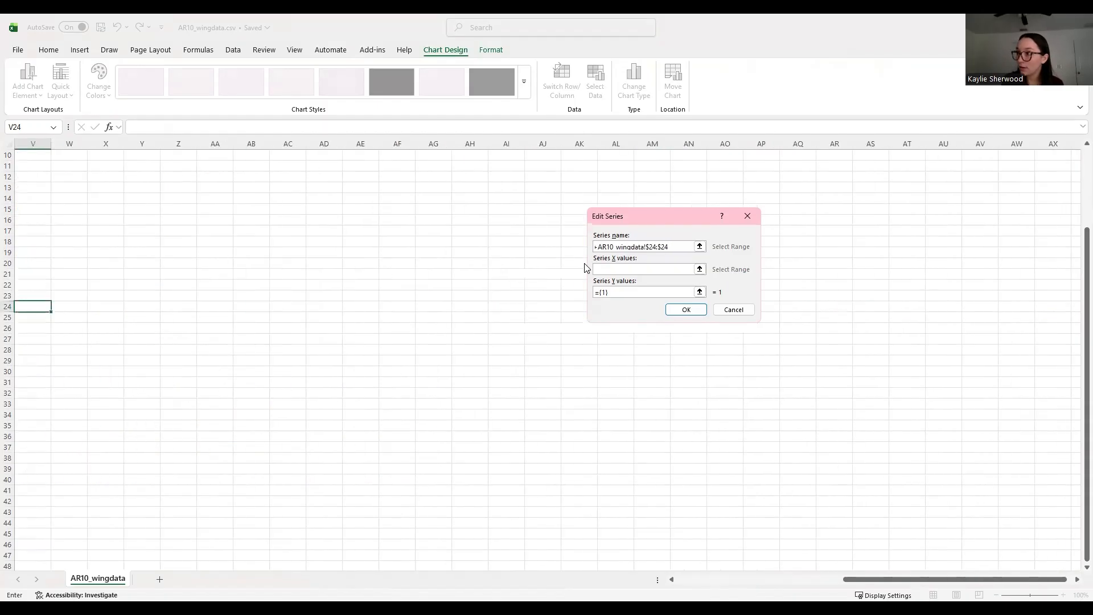
{"action": "key", "text": "BackSpace"}
{"action": "key", "text": "BackSpace"}
{"action": "key", "text": "BackSpace"}
{"action": "key", "text": "BackSpace"}
{"action": "key", "text": "BackSpace"}
{"action": "key", "text": "BackSpace"}
{"action": "key", "text": "BackSpace"}
{"action": "key", "text": "BackSpace"}
{"action": "key", "text": "BackSpace"}
{"action": "key", "text": "BackSpace"}
{"action": "key", "text": "BackSpace"}
{"action": "key", "text": "BackSpace"}
{"action": "key", "text": "BackSpace"}
{"action": "key", "text": "BackSpace"}
{"action": "key", "text": "BackSpace"}
{"action": "key", "text": "BackSpace"}
{"action": "key", "text": "BackSpace"}
{"action": "key", "text": "BackSpace"}
{"action": "key", "text": "BackSpace"}
{"action": "key", "text": "BackSpace"}
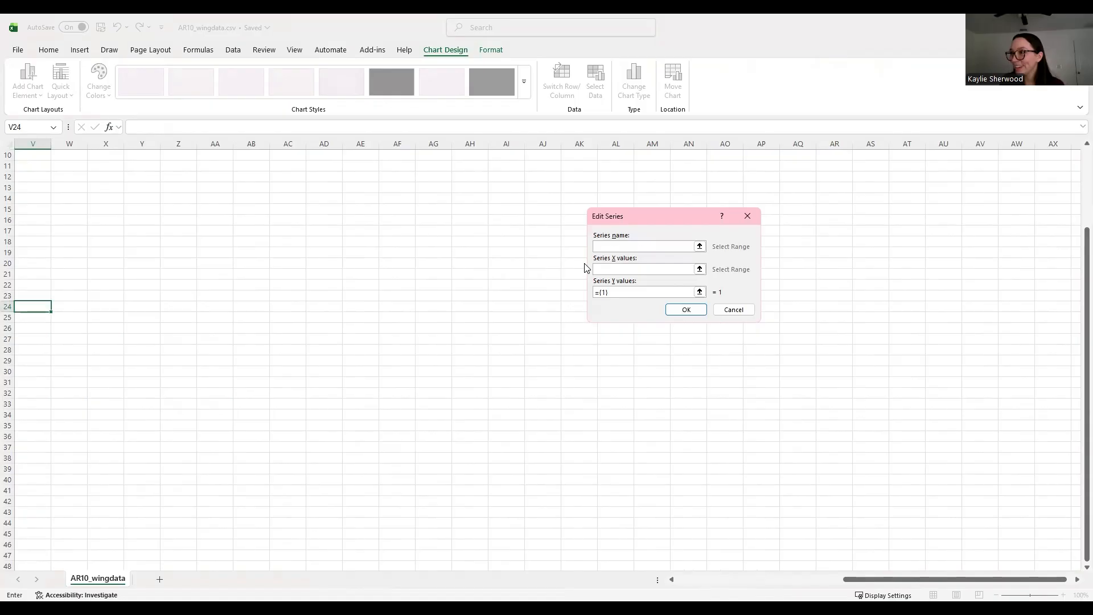
{"action": "key", "text": "BackSpace"}
{"action": "type", "text": "A"}
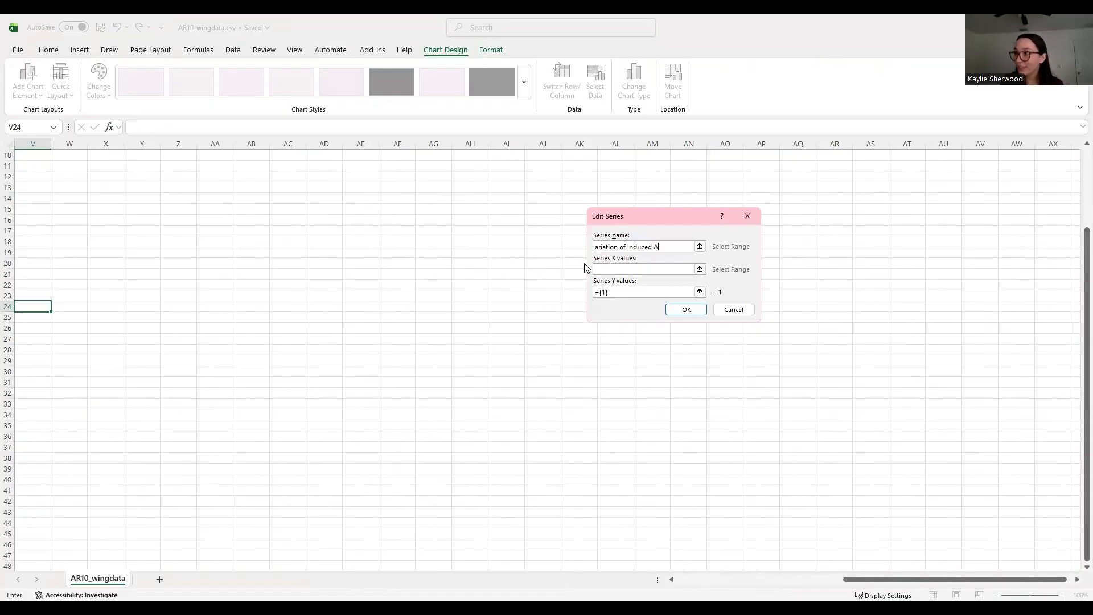
{"action": "type", "text": "OA vs Wingf"}
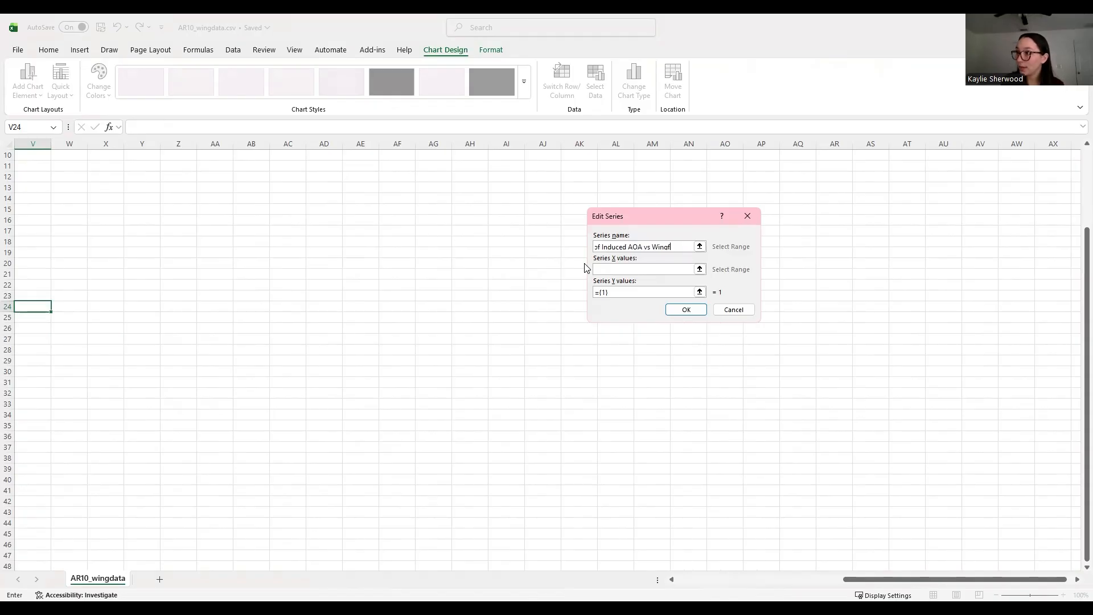
{"action": "key", "text": "BackSpace"}
{"action": "type", "text": " Span"}
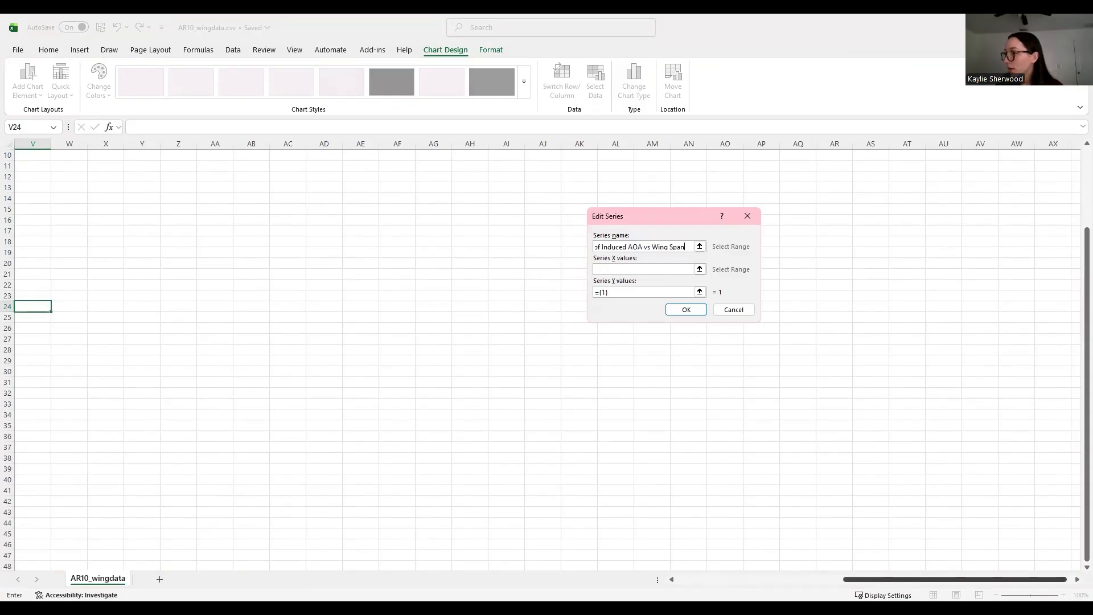
{"action": "left_click", "coordinate": [749, 581]}
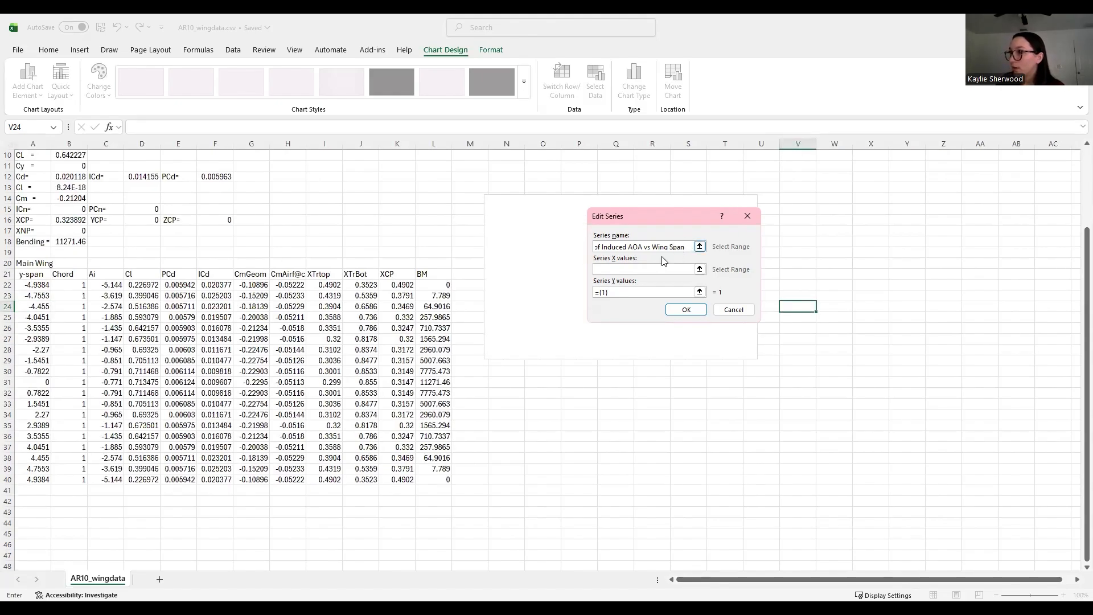
Step: Set the series X values to y-span A22:A40 and Y values to Ai C22:C40, then confirm
{"action": "left_click", "coordinate": [642, 269]}
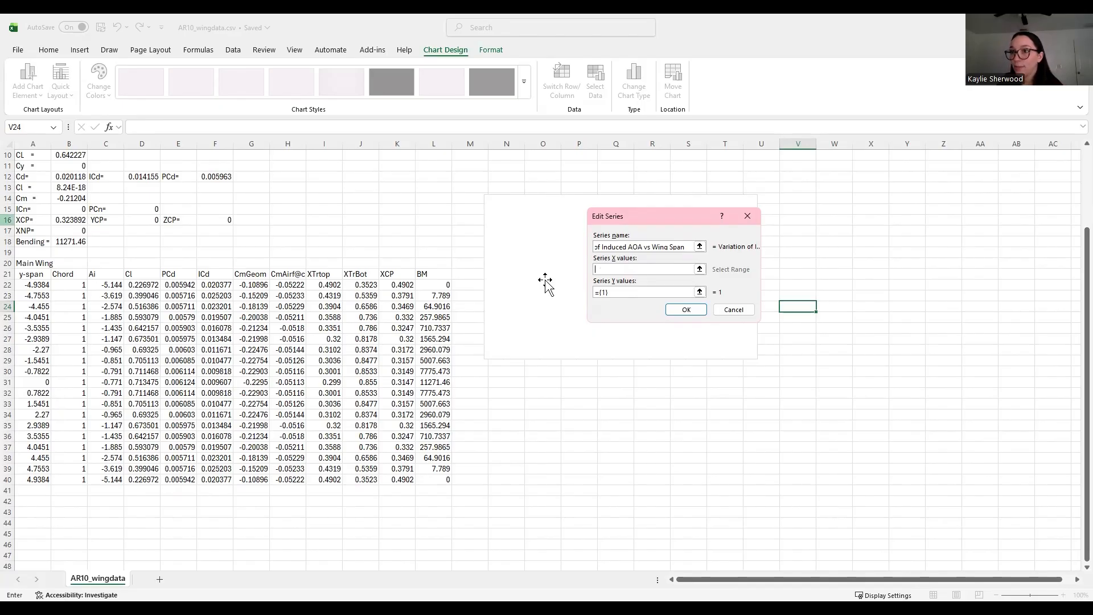
{"action": "left_click", "coordinate": [27, 284]}
{"action": "left_click", "coordinate": [26, 479], "text": "shift"}
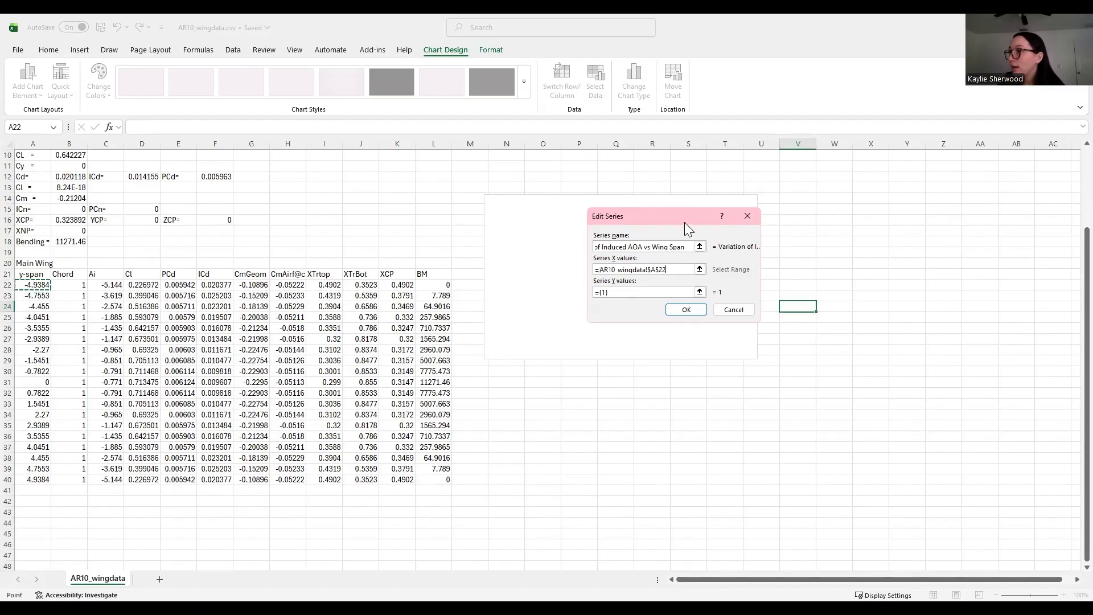
{"action": "left_click", "coordinate": [630, 291]}
{"action": "key", "text": "BackSpace"}
{"action": "key", "text": "BackSpace"}
{"action": "key", "text": "BackSpace"}
{"action": "key", "text": "BackSpace"}
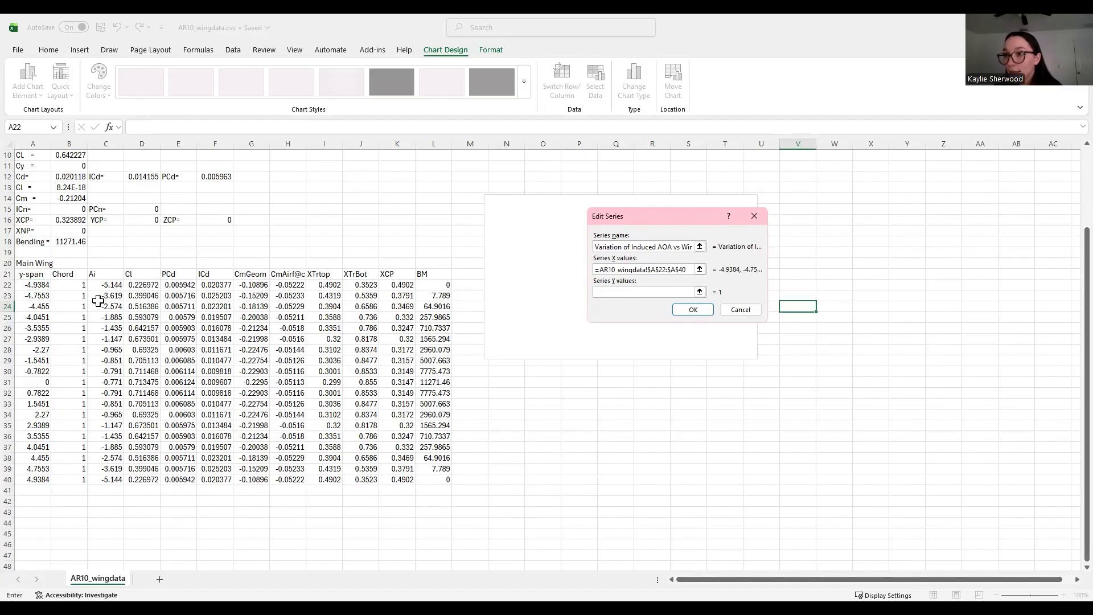
{"action": "left_click_drag", "start_coordinate": [105, 285], "coordinate": [98, 479]}
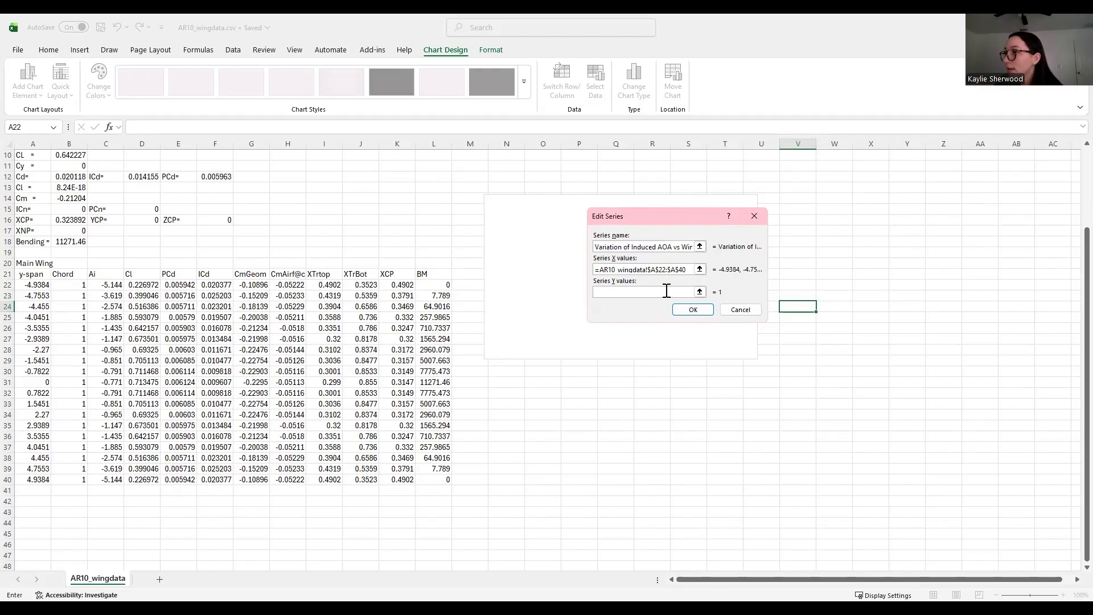
{"action": "left_click", "coordinate": [693, 310]}
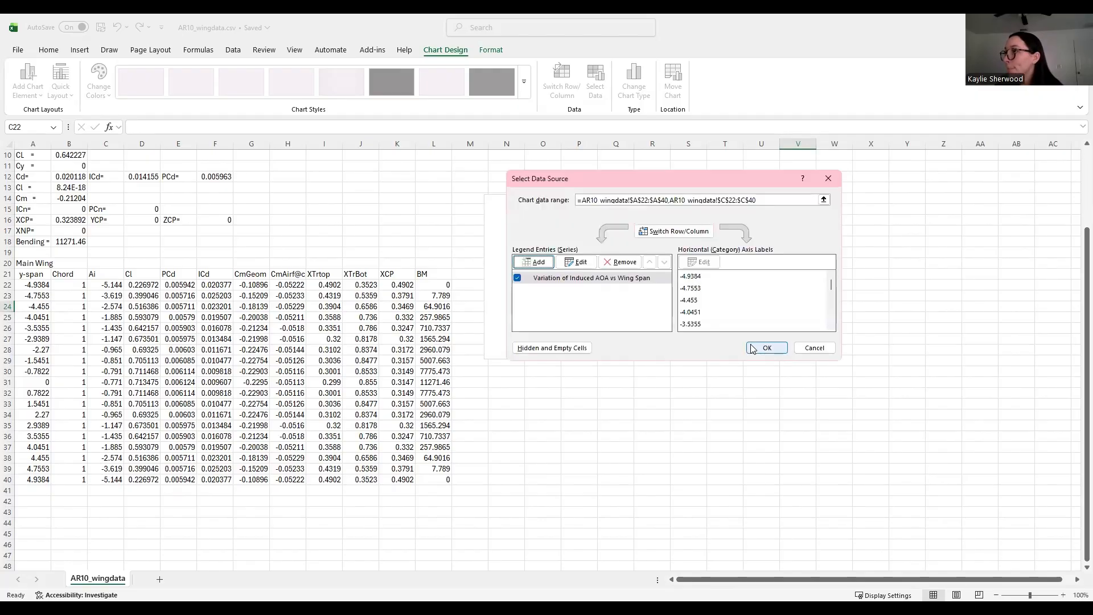
{"action": "left_click", "coordinate": [749, 348]}
{"action": "key", "text": "Escape"}
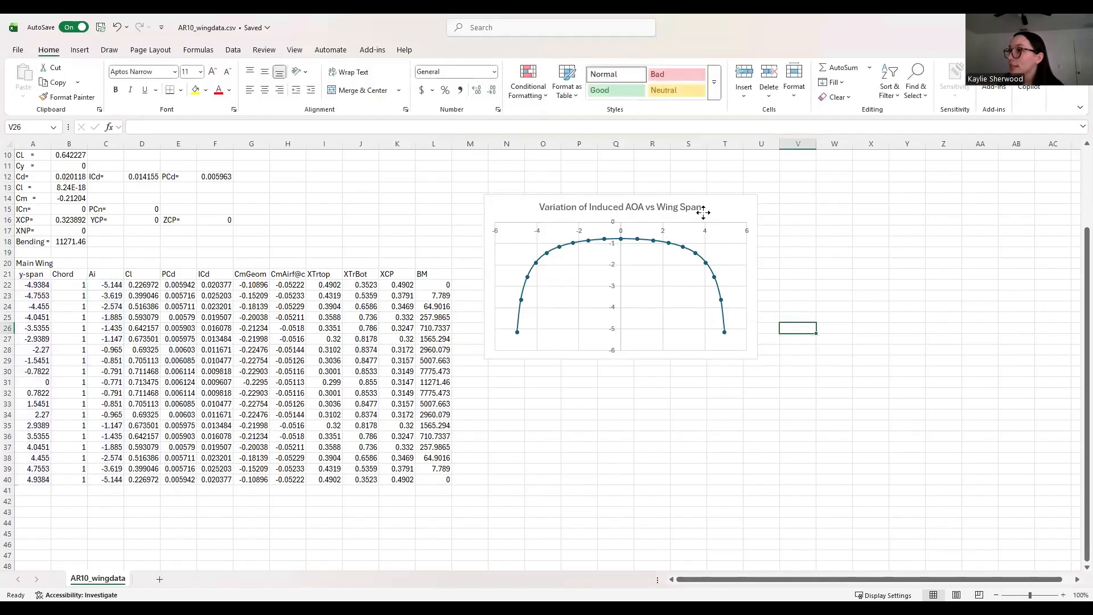
Step: Insert a second blank scatter chart and place it below the first chart
{"action": "left_click_drag", "start_coordinate": [705, 206], "coordinate": [705, 180]}
{"action": "left_click", "coordinate": [794, 263]}
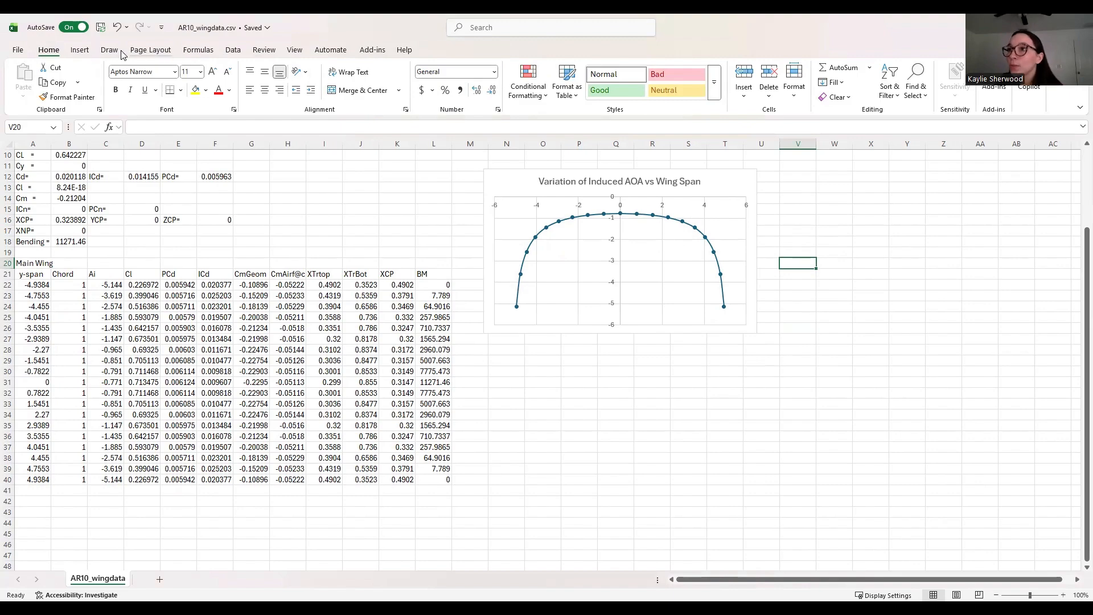
{"action": "left_click", "coordinate": [79, 50]}
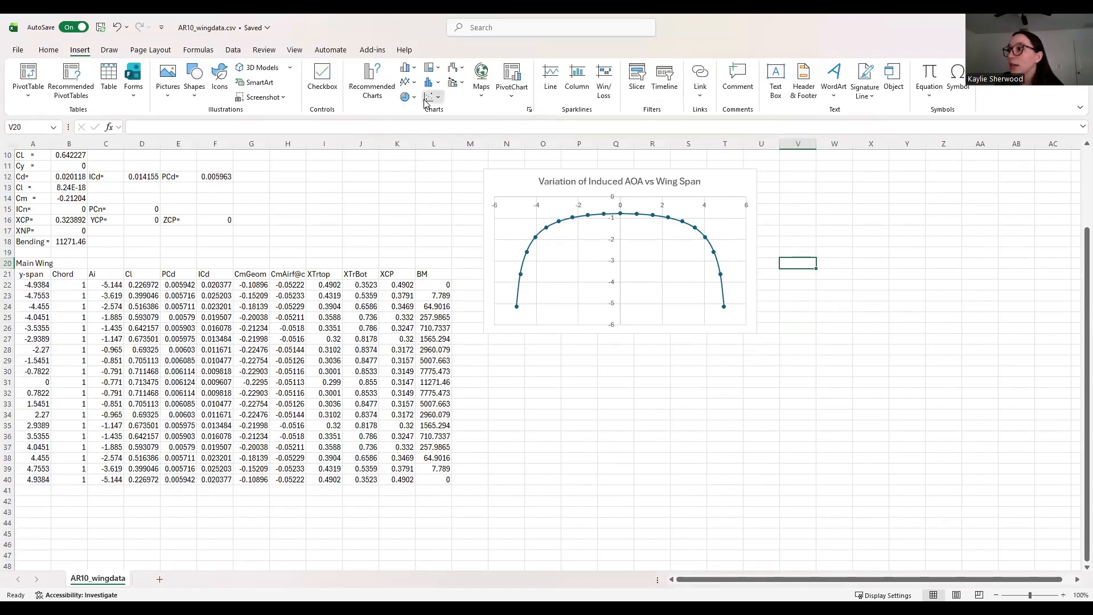
{"action": "left_click", "coordinate": [471, 136]}
{"action": "left_click_drag", "start_coordinate": [587, 339], "coordinate": [646, 395]}
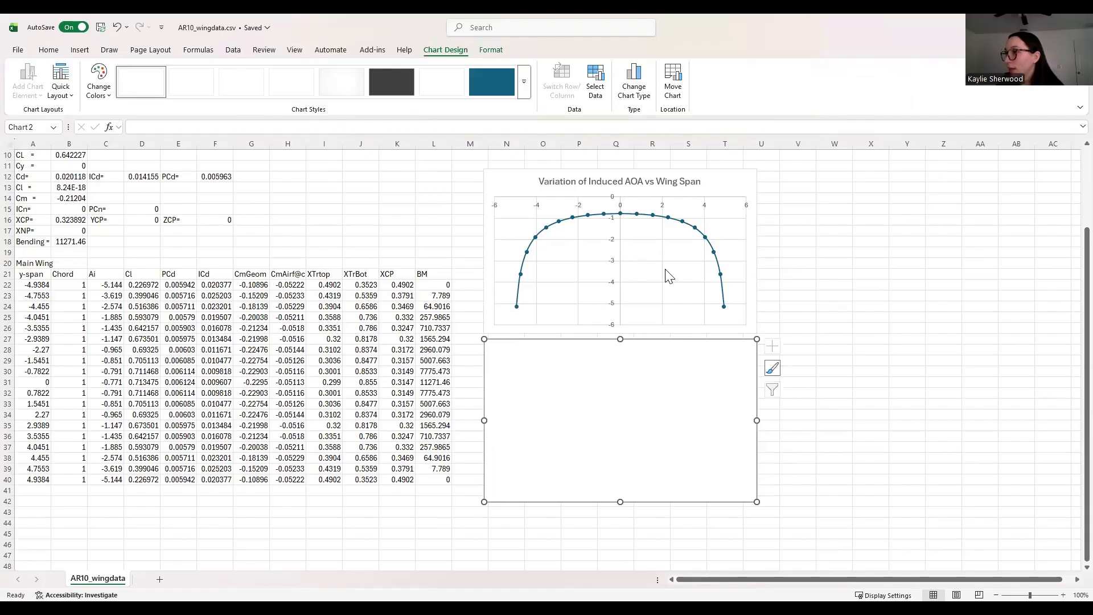
Step: Add a series to the new chart named Variation of Induced Cd vs Wing Span
{"action": "right_click", "coordinate": [644, 394]}
{"action": "left_click", "coordinate": [686, 217]}
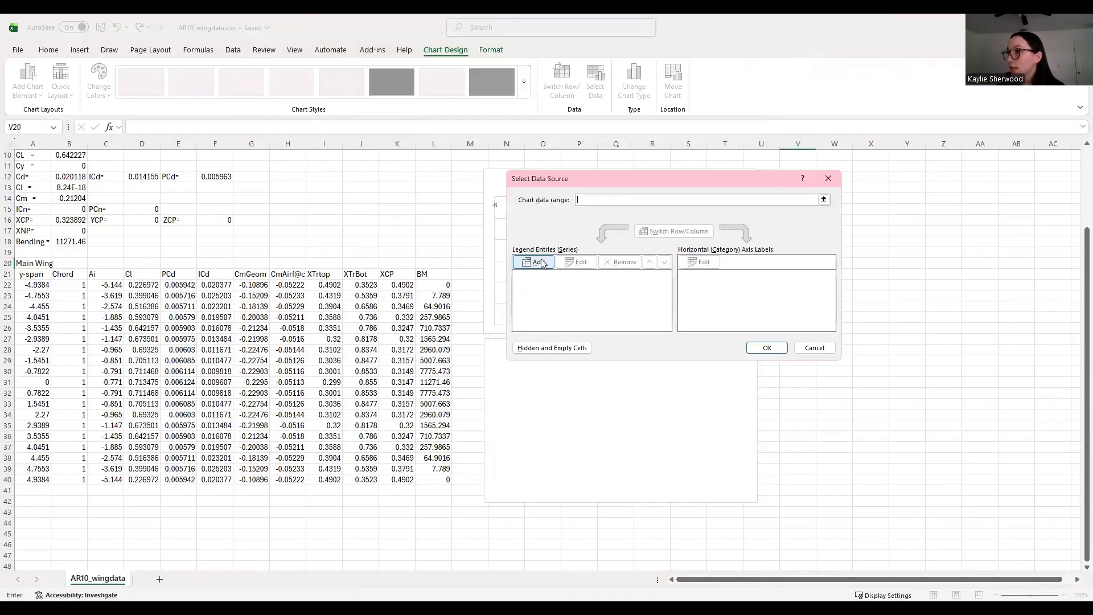
{"action": "left_click", "coordinate": [542, 263]}
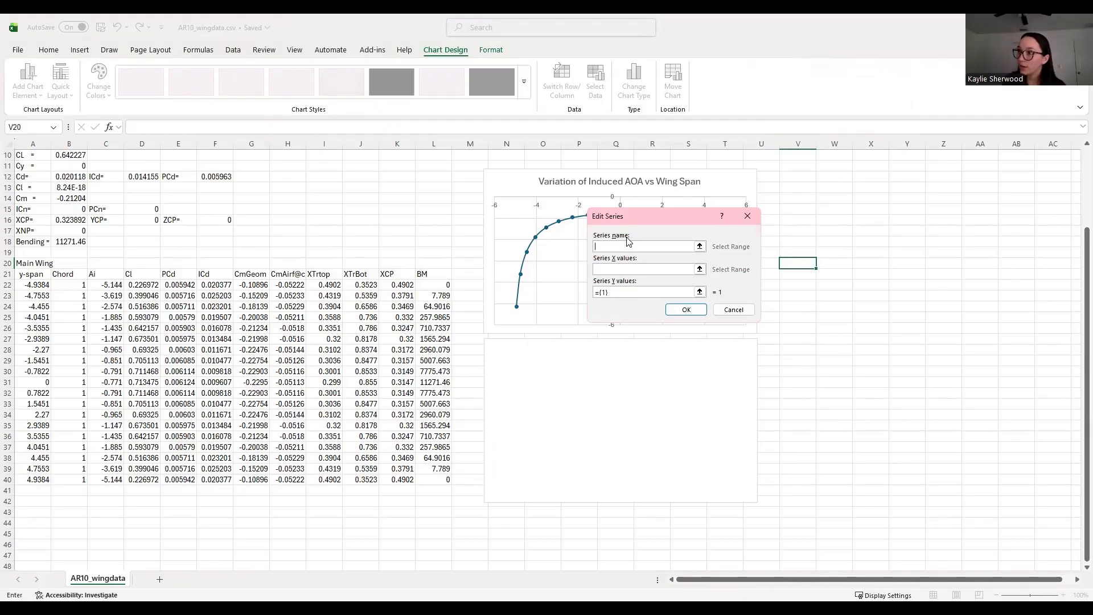
{"action": "type", "text": "Variation of In"}
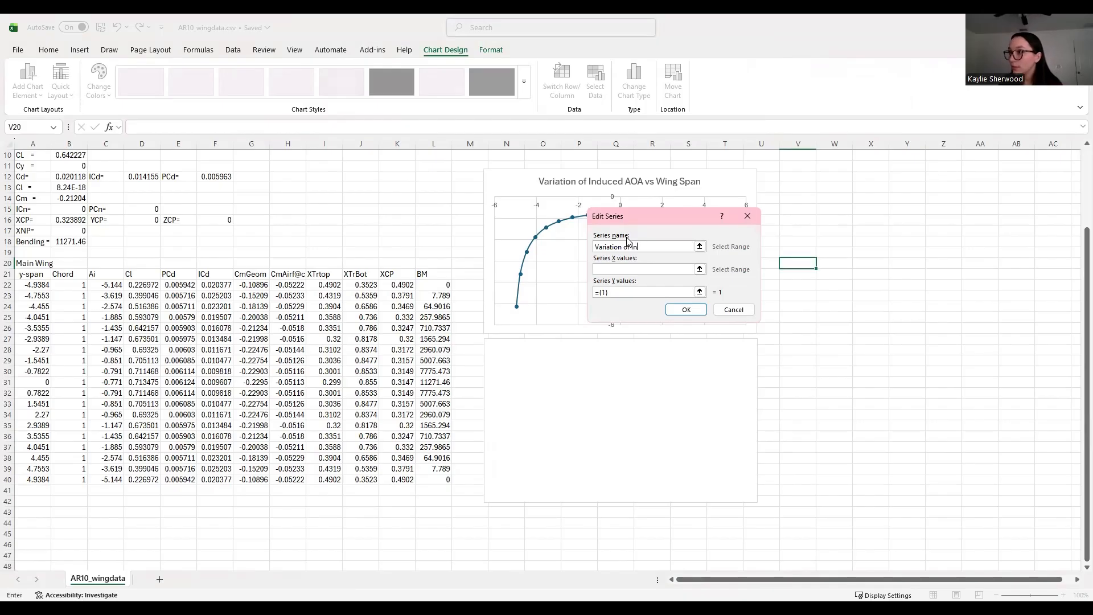
{"action": "type", "text": "duced Cd"}
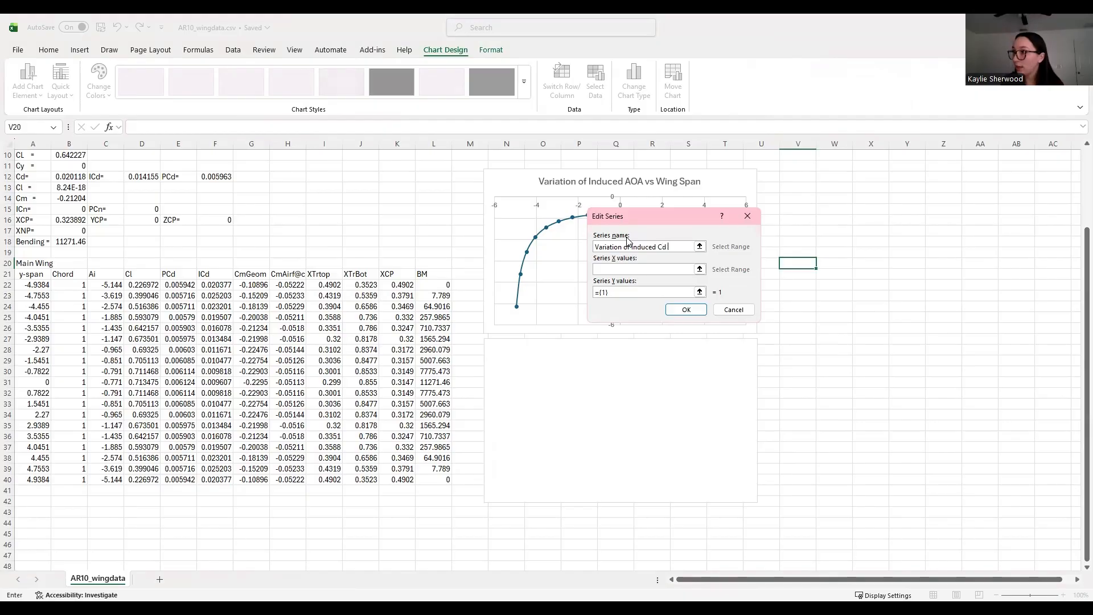
{"action": "type", "text": " vs Wing Span"}
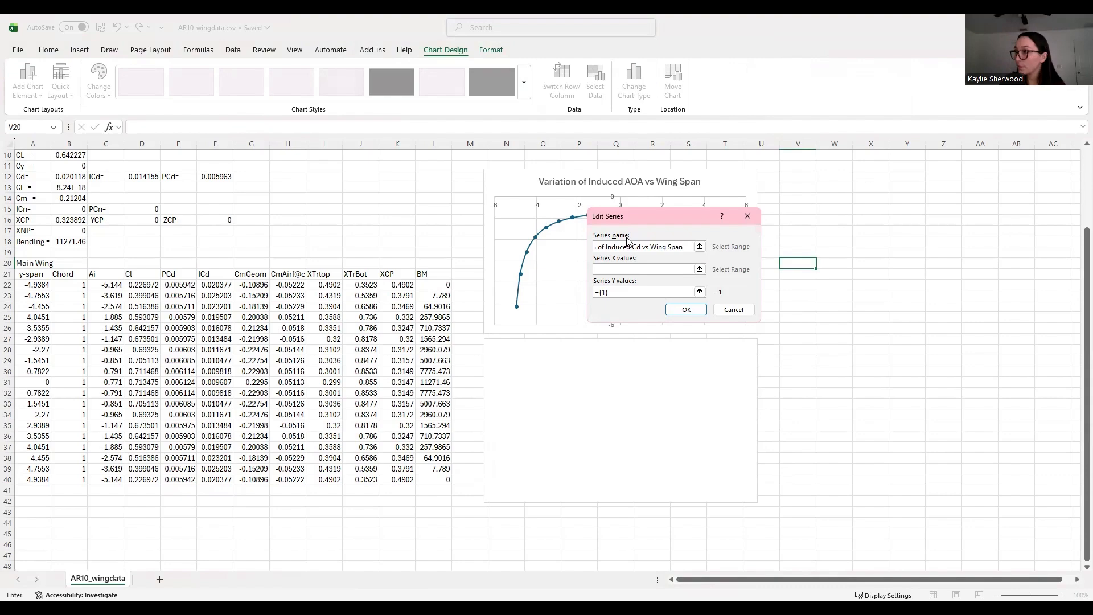
Step: Set the series X values to y-span A22:A40 and Y values to ICd F22:F40, then confirm
{"action": "left_click", "coordinate": [631, 269]}
{"action": "left_click", "coordinate": [33, 284]}
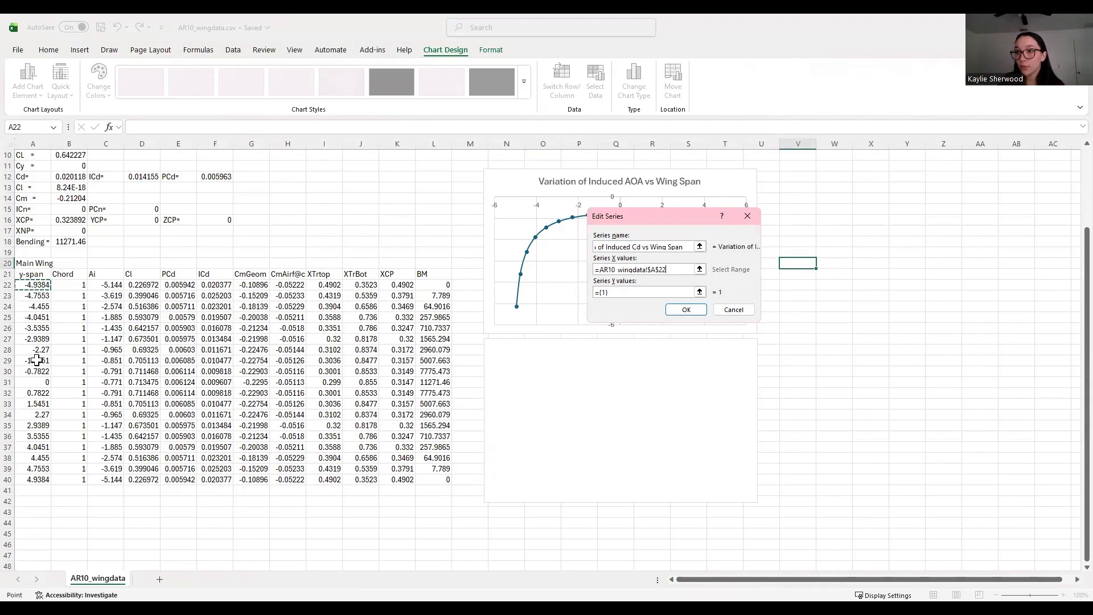
{"action": "left_click", "coordinate": [34, 478], "text": "shift"}
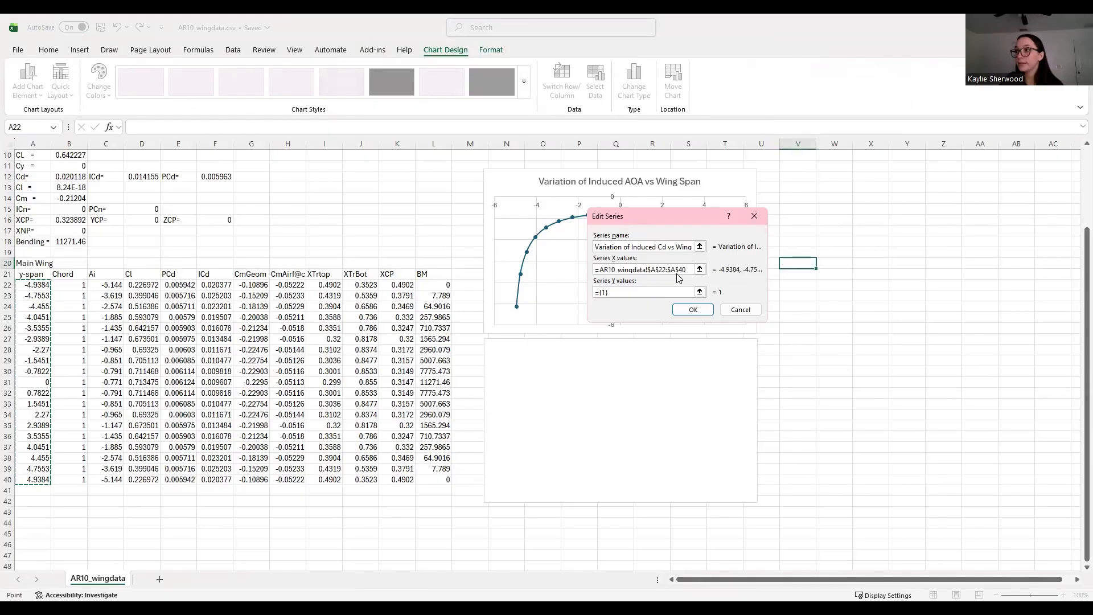
{"action": "left_click", "coordinate": [641, 292]}
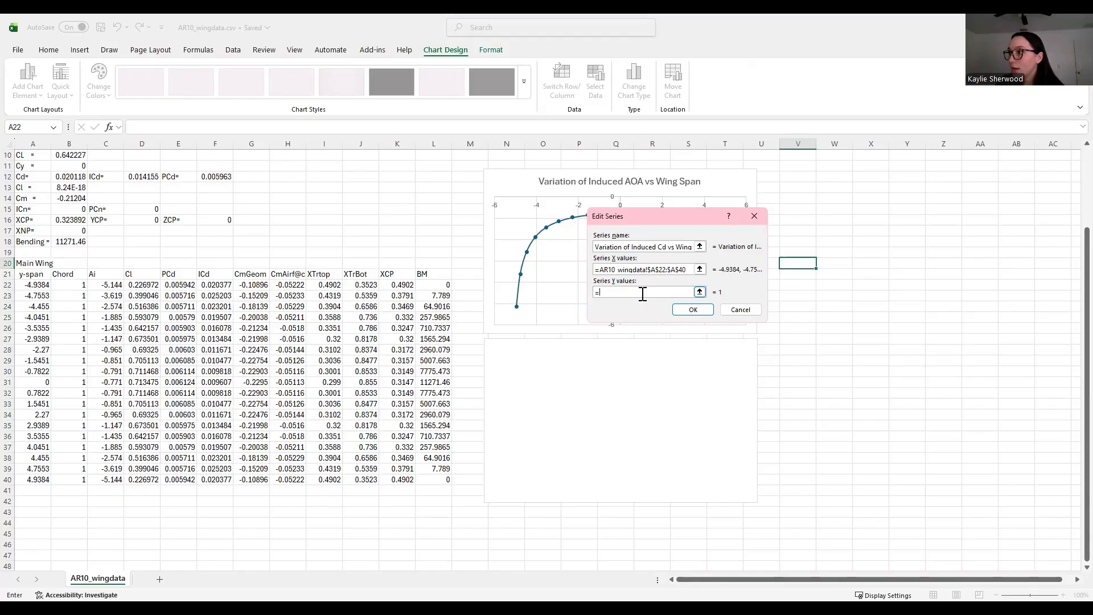
{"action": "left_click", "coordinate": [216, 286]}
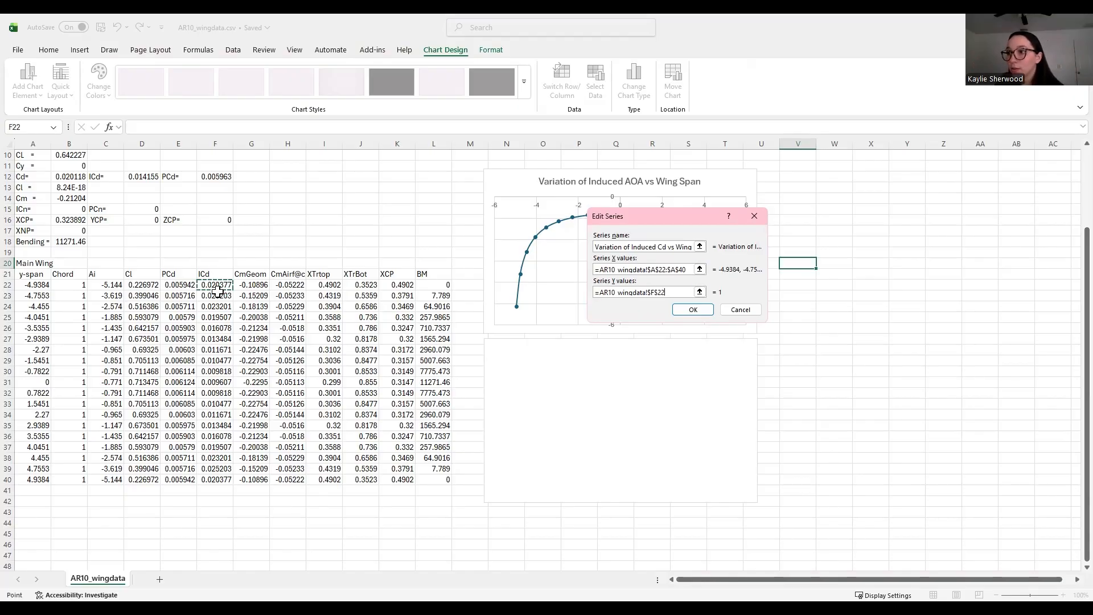
{"action": "left_click_drag", "start_coordinate": [218, 292], "coordinate": [220, 484]}
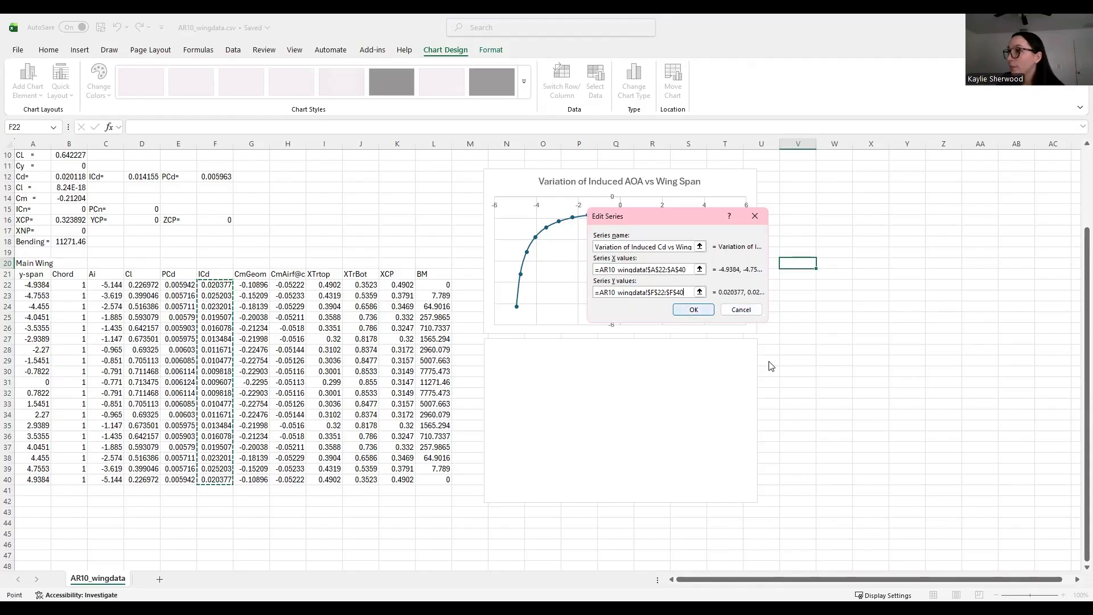
{"action": "left_click", "coordinate": [693, 310]}
{"action": "left_click", "coordinate": [767, 352]}
{"action": "scroll", "coordinate": [734, 495], "scroll_direction": "down", "scroll_amount": 2}
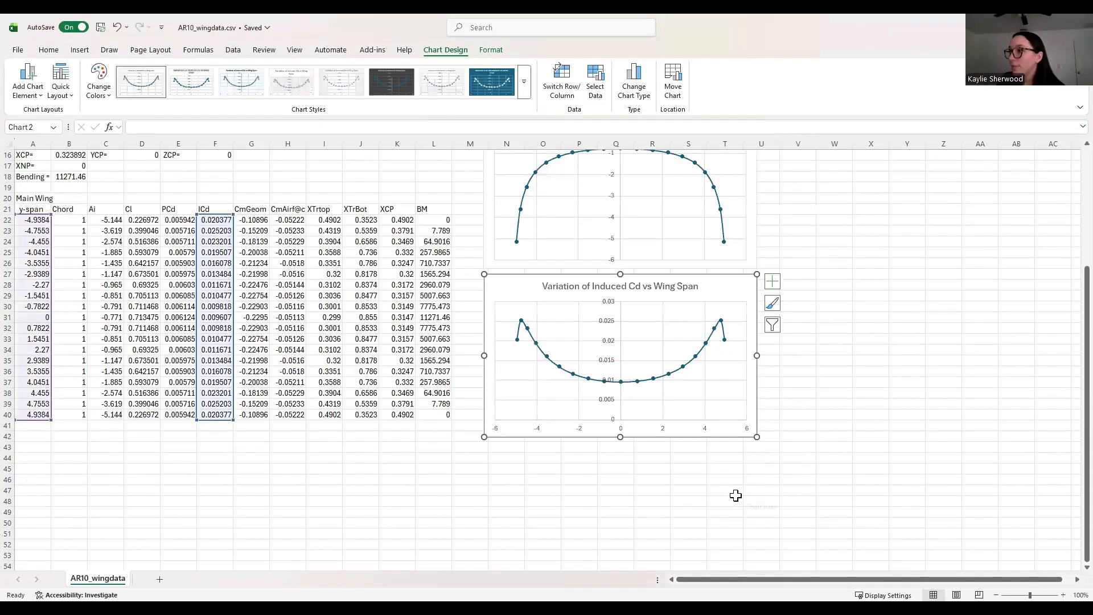
{"action": "left_click", "coordinate": [734, 493]}
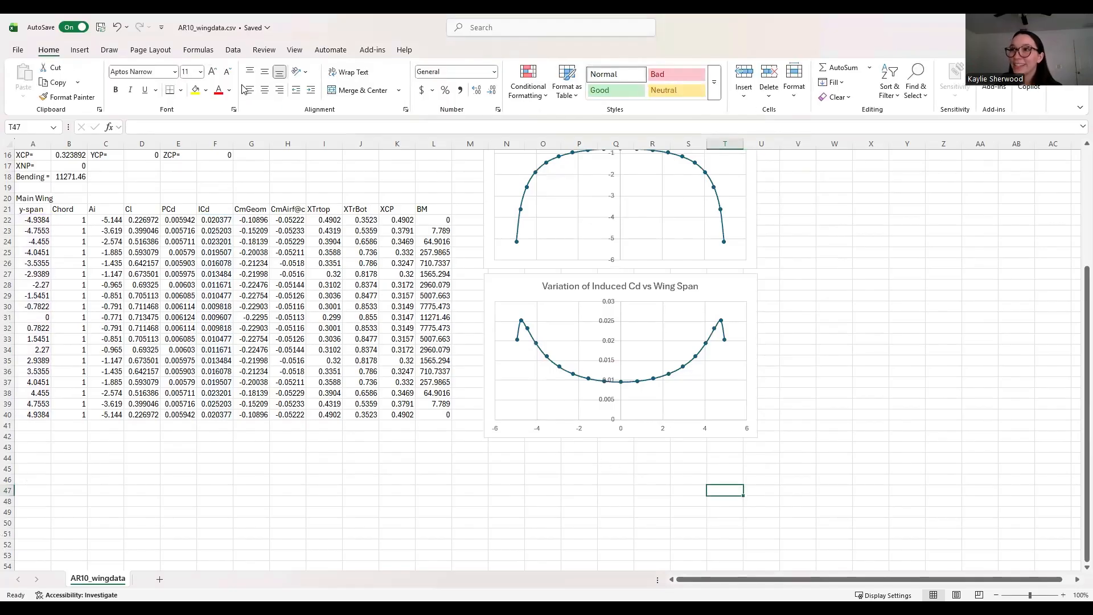
Step: Insert a blank scatter chart and place it below the induced Cd chart
{"action": "scroll", "coordinate": [613, 330], "scroll_direction": "up", "scroll_amount": 1}
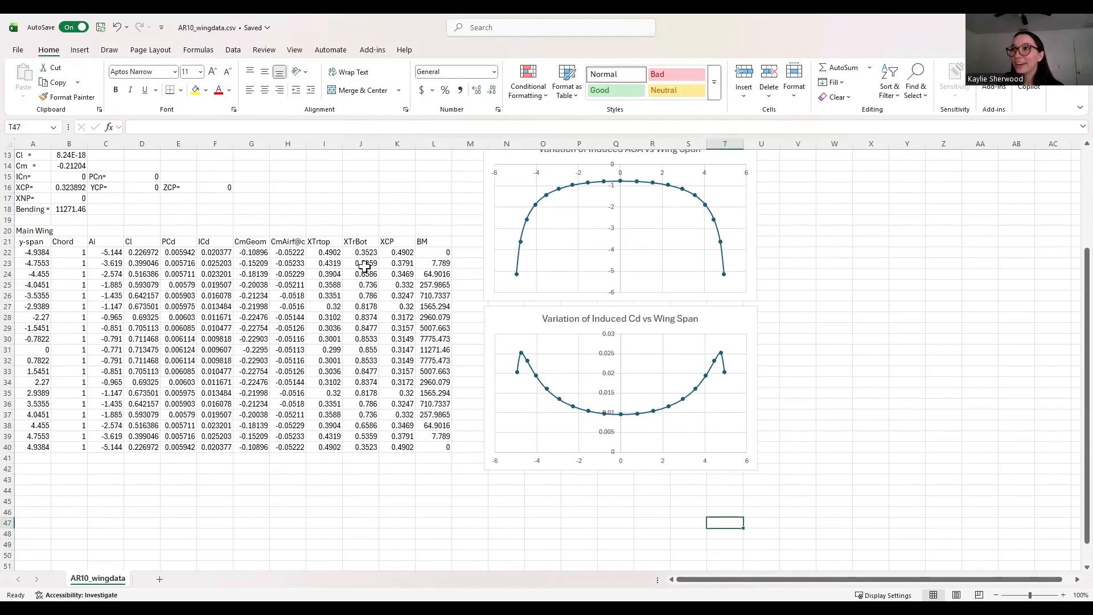
{"action": "scroll", "coordinate": [171, 228], "scroll_direction": "down", "scroll_amount": 2}
{"action": "left_click", "coordinate": [80, 50]}
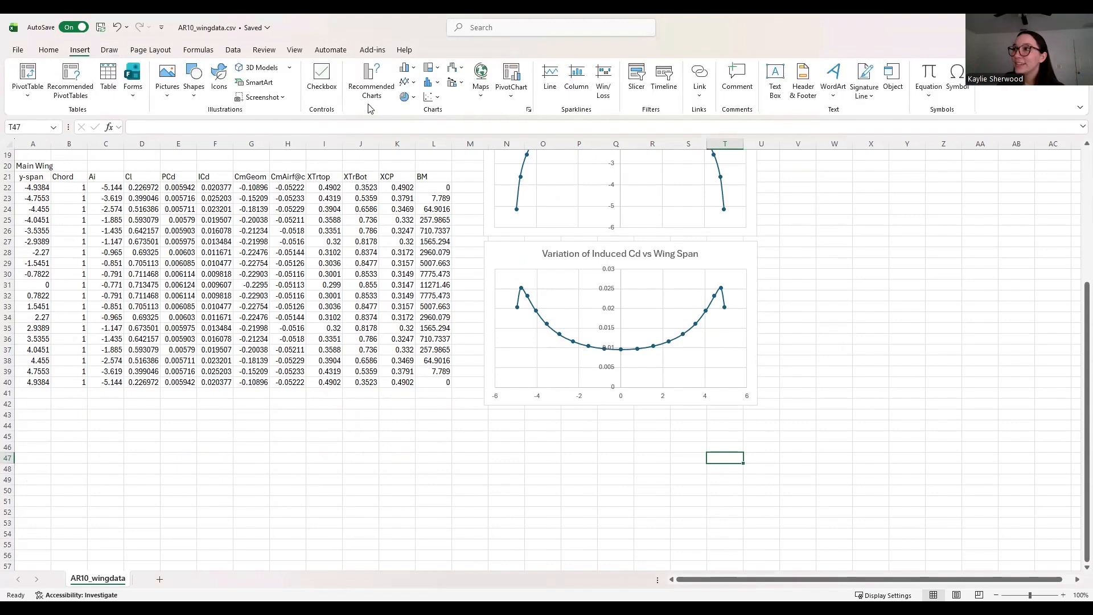
{"action": "left_click", "coordinate": [431, 98]}
{"action": "left_click", "coordinate": [459, 134]}
{"action": "left_click_drag", "start_coordinate": [613, 372], "coordinate": [638, 487]}
{"action": "scroll", "coordinate": [654, 361], "scroll_direction": "down", "scroll_amount": 2}
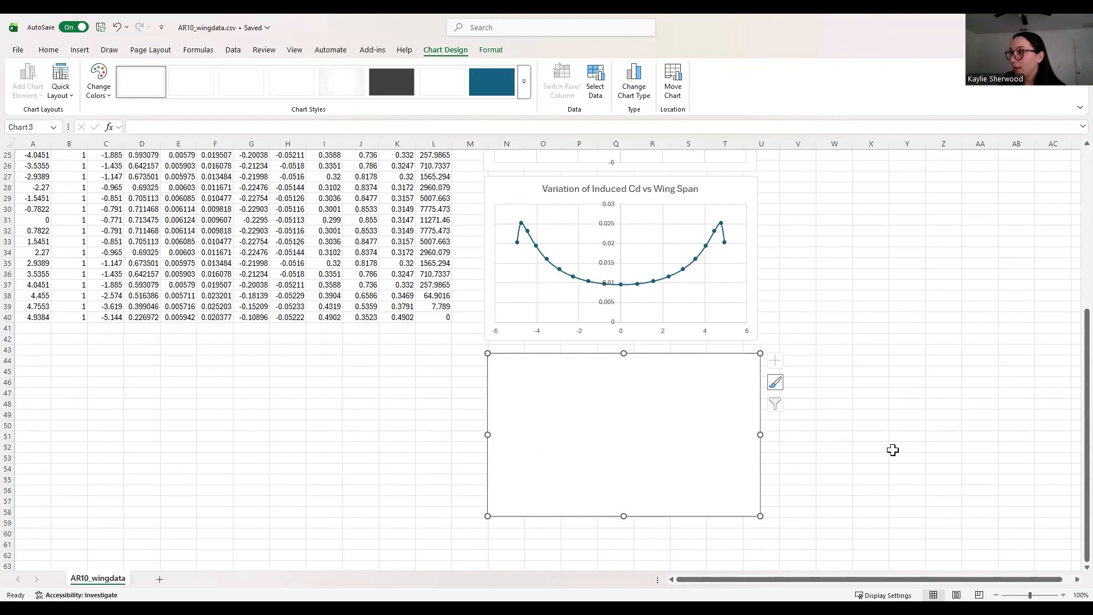
{"action": "left_click", "coordinate": [900, 447]}
Step: Add a new data series to the blank chart named 'Variation of Local Cl vs Wing Span'
{"action": "right_click", "coordinate": [664, 397]}
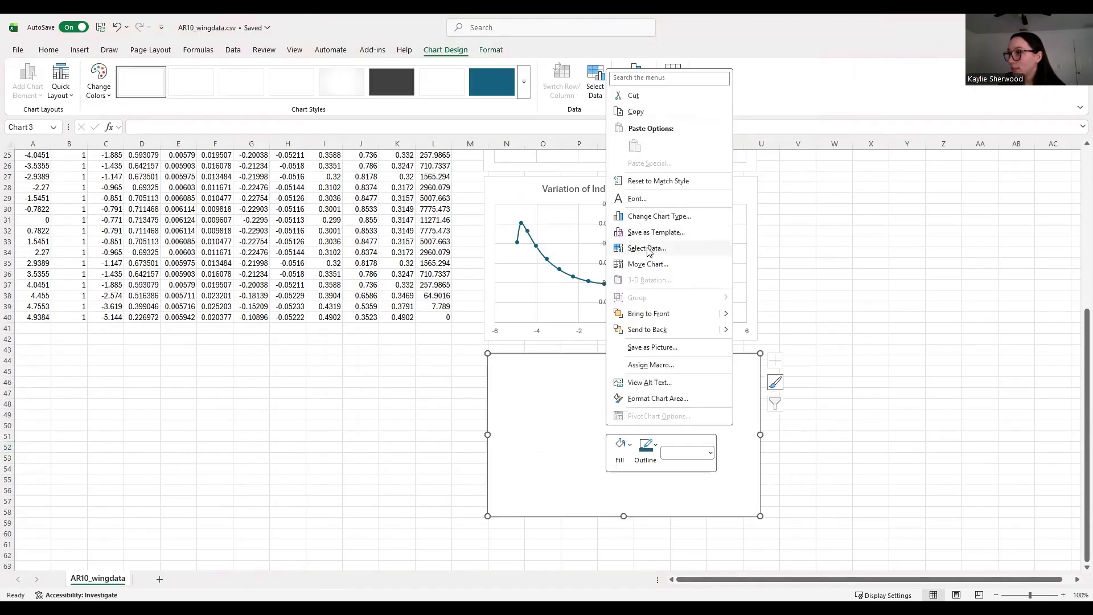
{"action": "left_click", "coordinate": [649, 251]}
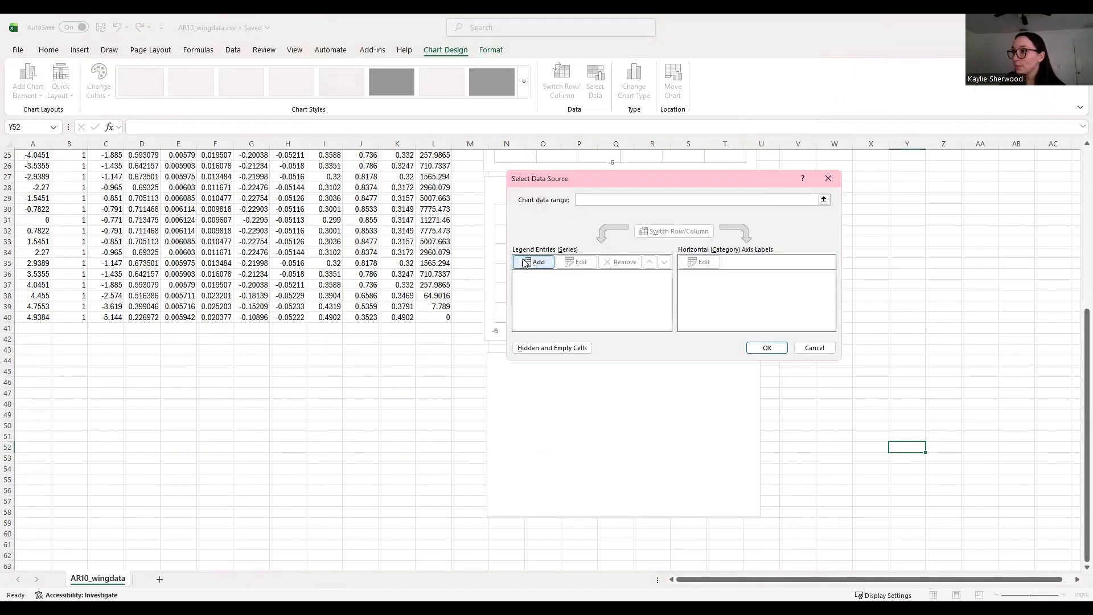
{"action": "key", "text": "Return"}
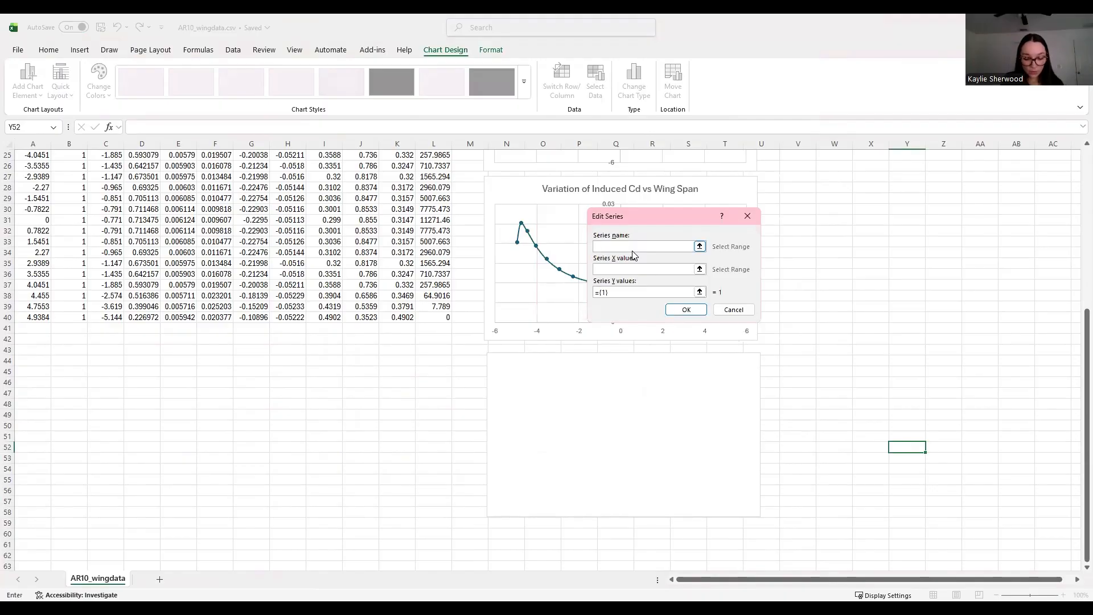
{"action": "type", "text": "variatio"}
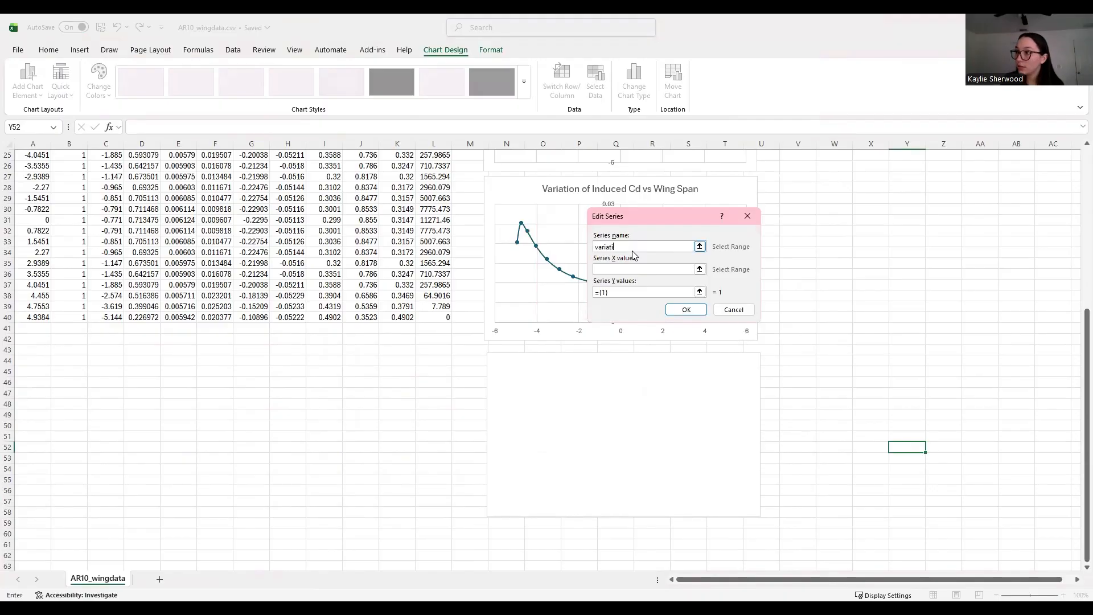
{"action": "key", "text": "ctrl+a"}
{"action": "key", "text": "BackSpace"}
{"action": "type", "text": "Var"}
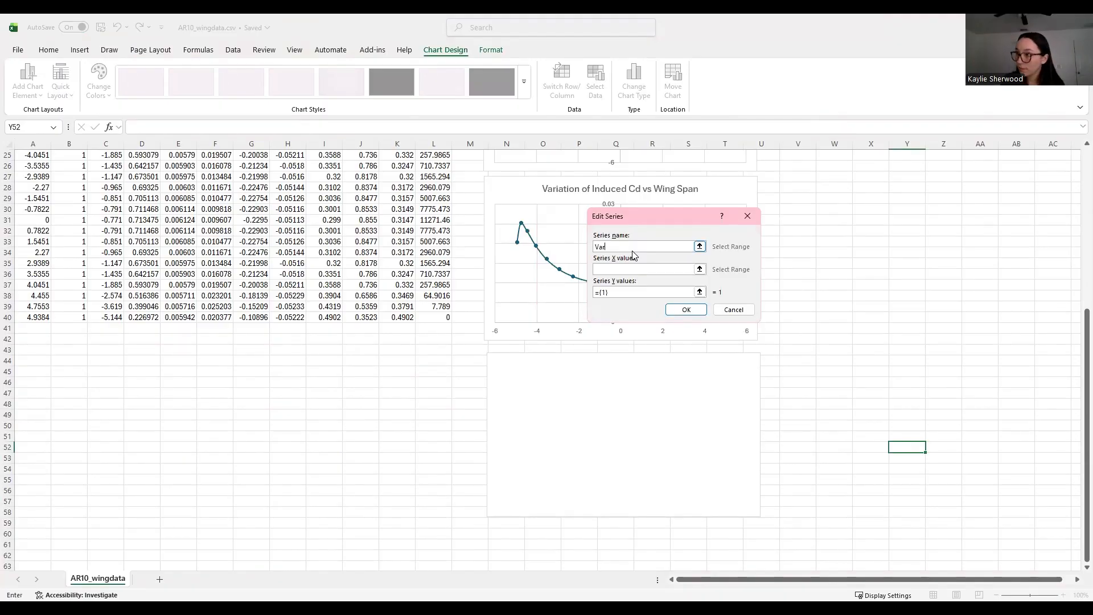
{"action": "type", "text": "iation"}
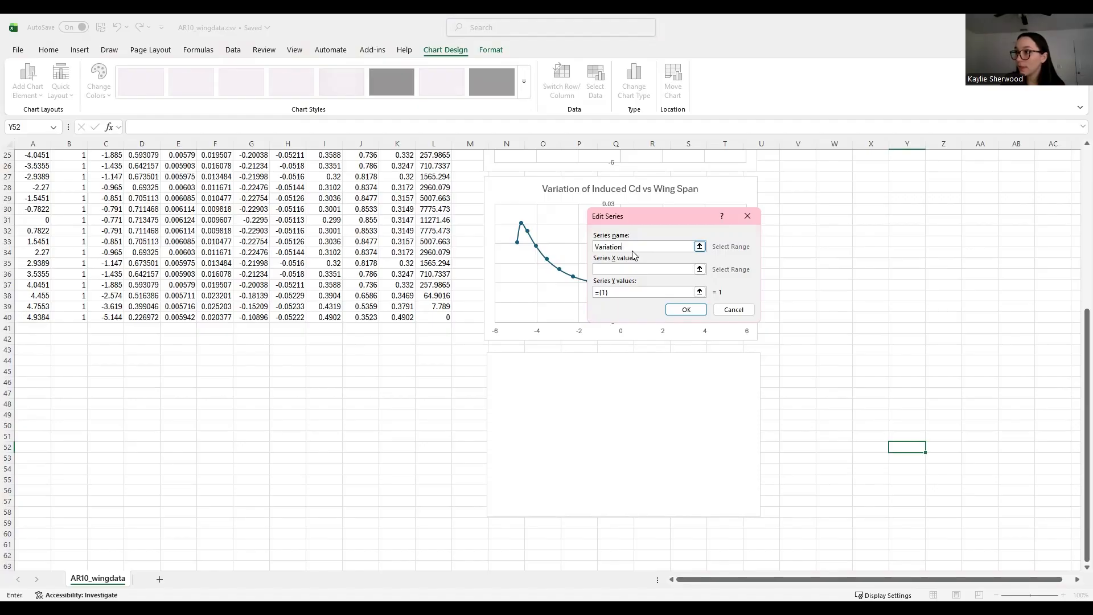
{"action": "type", "text": " of Local Cl bs"}
{"action": "key", "text": "BackSpace"}
{"action": "type", "text": "vs w"}
{"action": "key", "text": "BackSpace"}
{"action": "type", "text": "W"}
{"action": "type", "text": "ing "}
{"action": "type", "text": "D"}
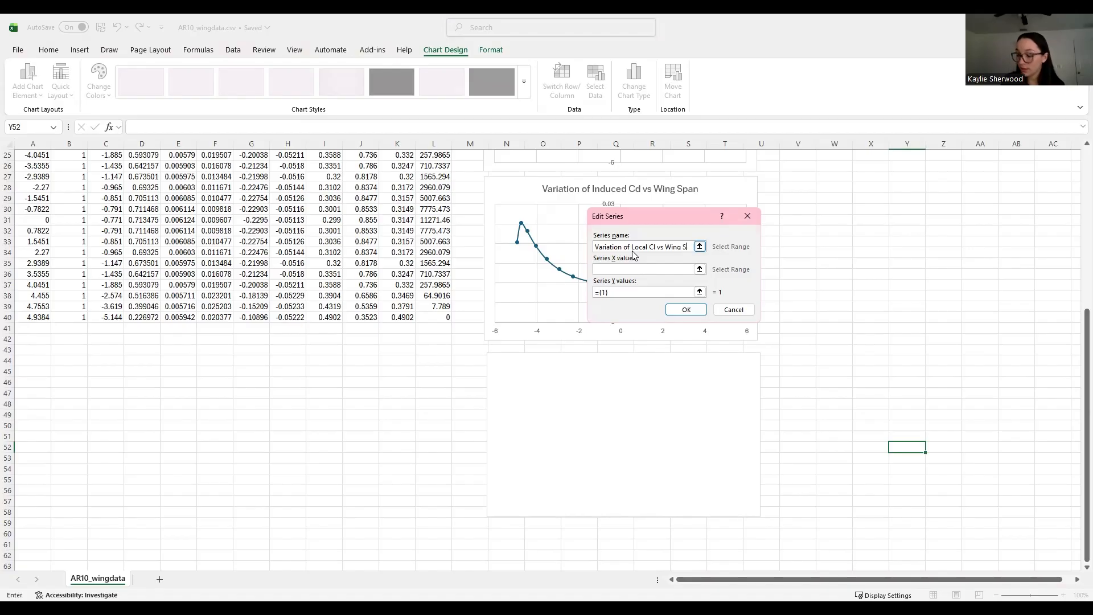
{"action": "type", "text": "pan"}
Step: Set the series X values to y-span A22:A40 and Y values to Cl D22:D40, then confirm
{"action": "left_click", "coordinate": [632, 268]}
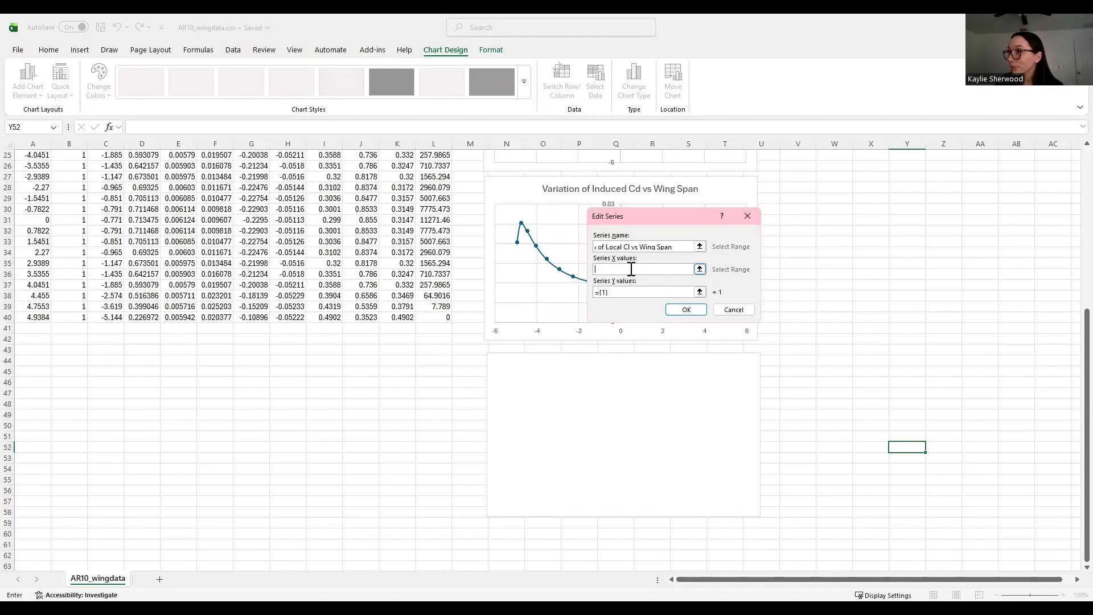
{"action": "scroll", "coordinate": [214, 383], "scroll_direction": "up", "scroll_amount": 5}
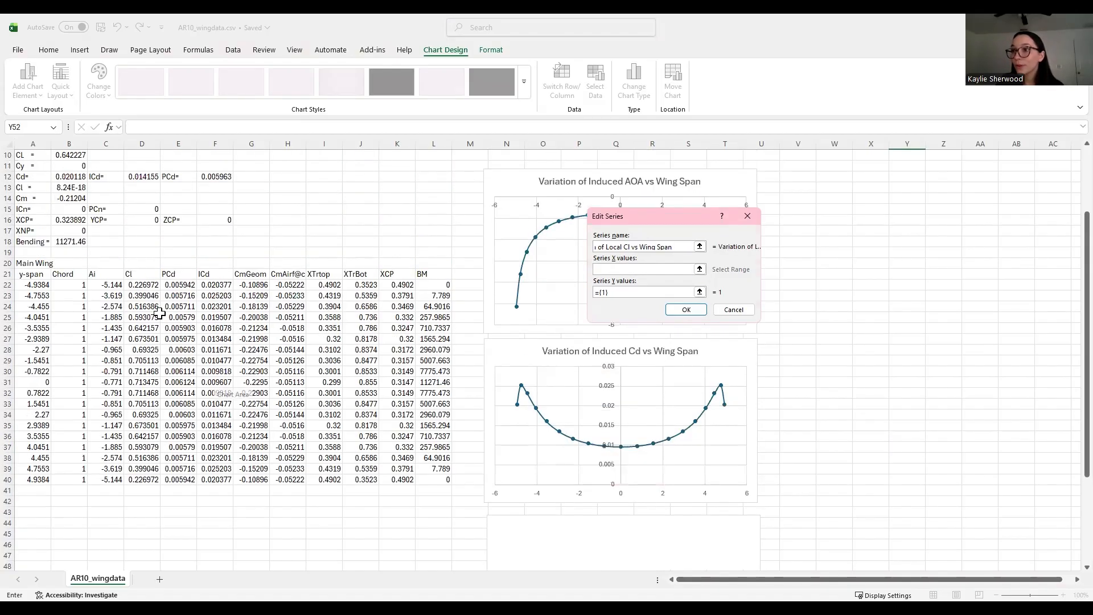
{"action": "left_click", "coordinate": [41, 286]}
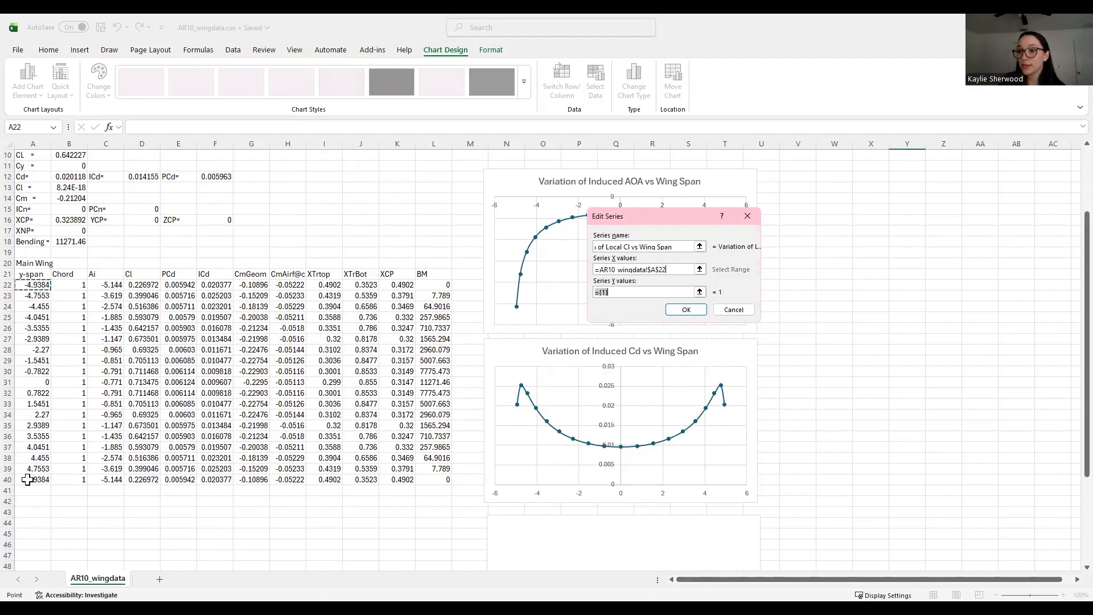
{"action": "key", "text": "ctrl+shift+Down"}
{"action": "left_click", "coordinate": [626, 292]}
{"action": "key", "text": "BackSpace"}
{"action": "key", "text": "BackSpace"}
{"action": "key", "text": "BackSpace"}
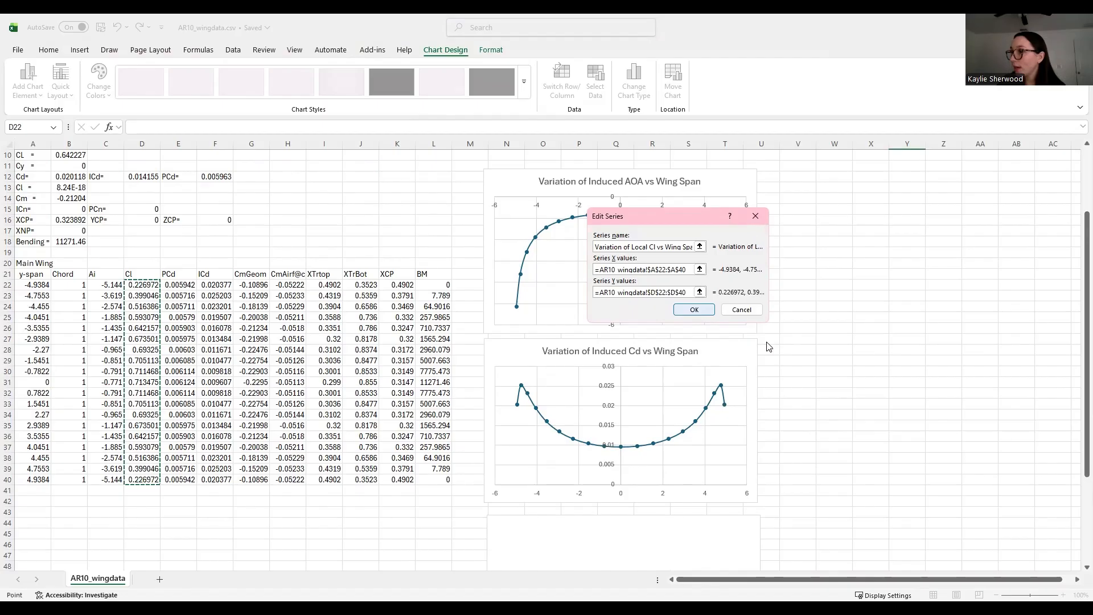
{"action": "key", "text": "Return"}
{"action": "left_click", "coordinate": [823, 372]}
{"action": "scroll", "coordinate": [555, 375], "scroll_direction": "up", "scroll_amount": 5}
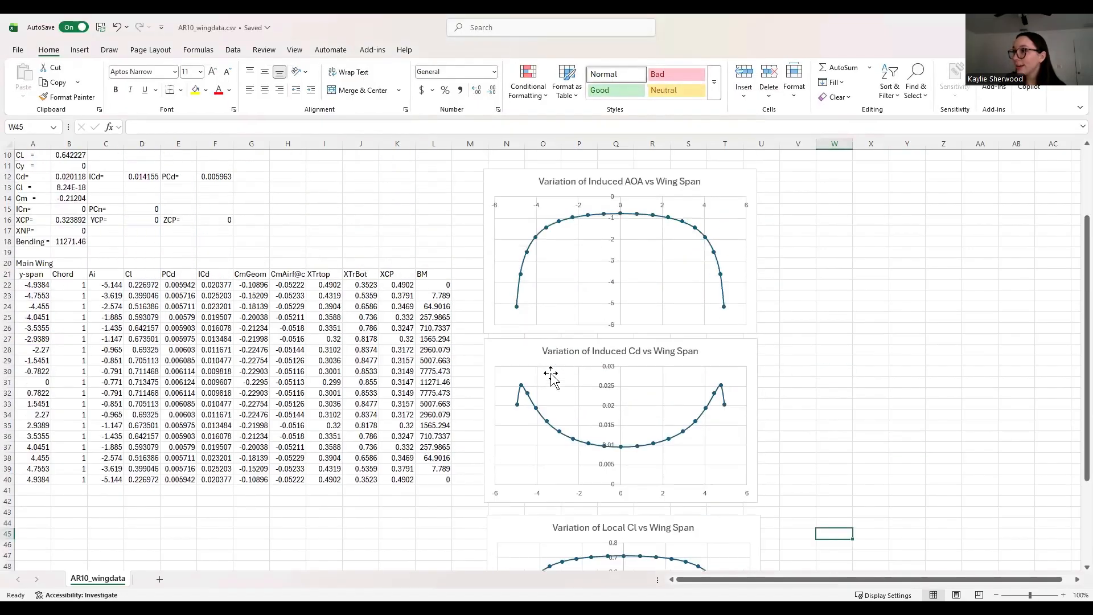
{"action": "scroll", "coordinate": [556, 380], "scroll_direction": "down", "scroll_amount": 4}
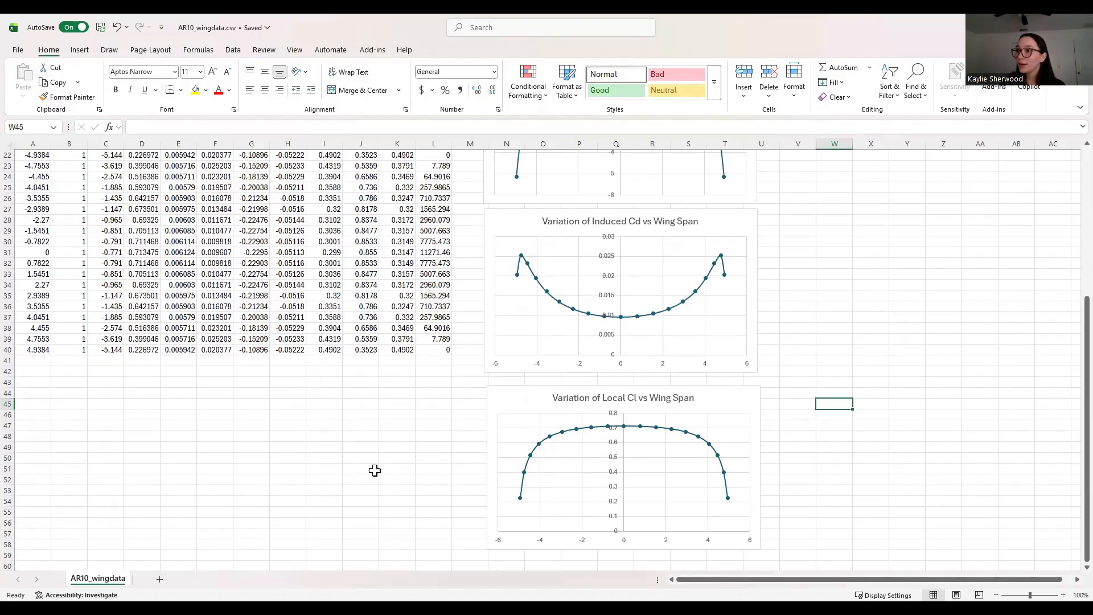
{"action": "left_click", "coordinate": [244, 527]}
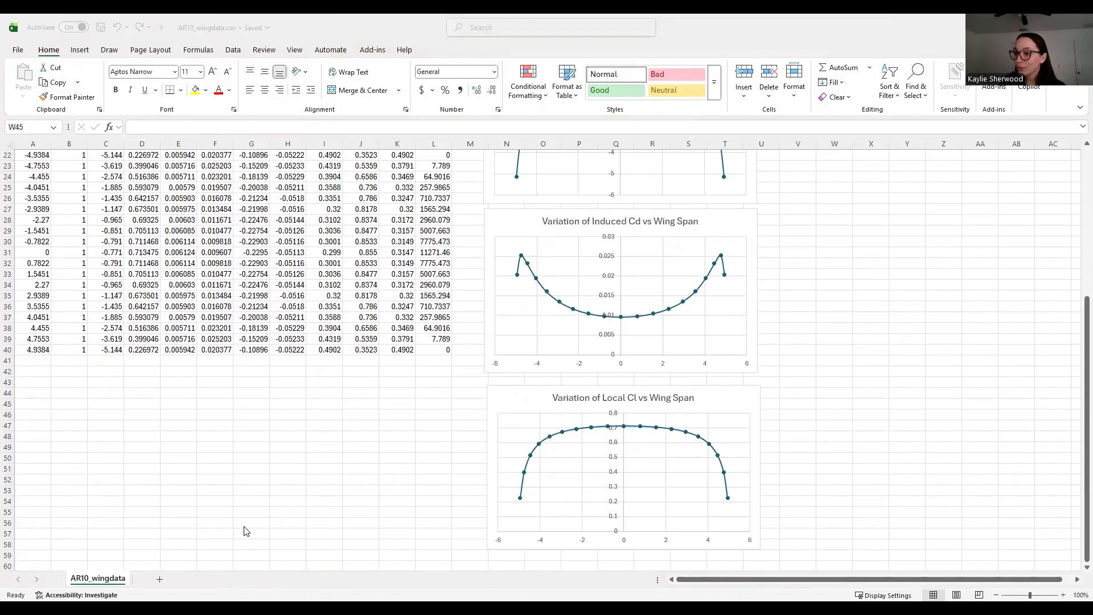